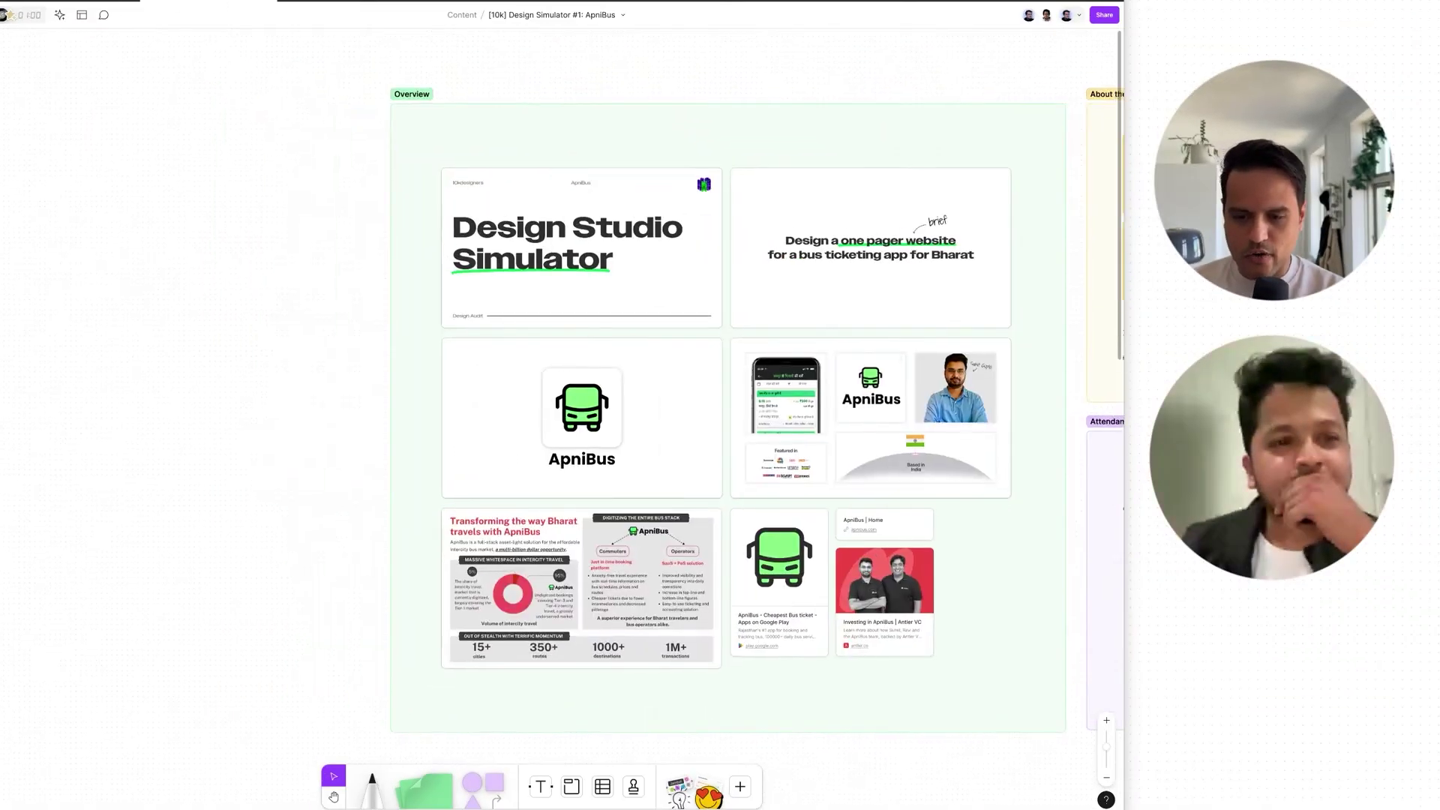
- Step through the Overview cards from the title card to the phone mockup, then zoom out
{"action": "key", "text": "shift+2"}
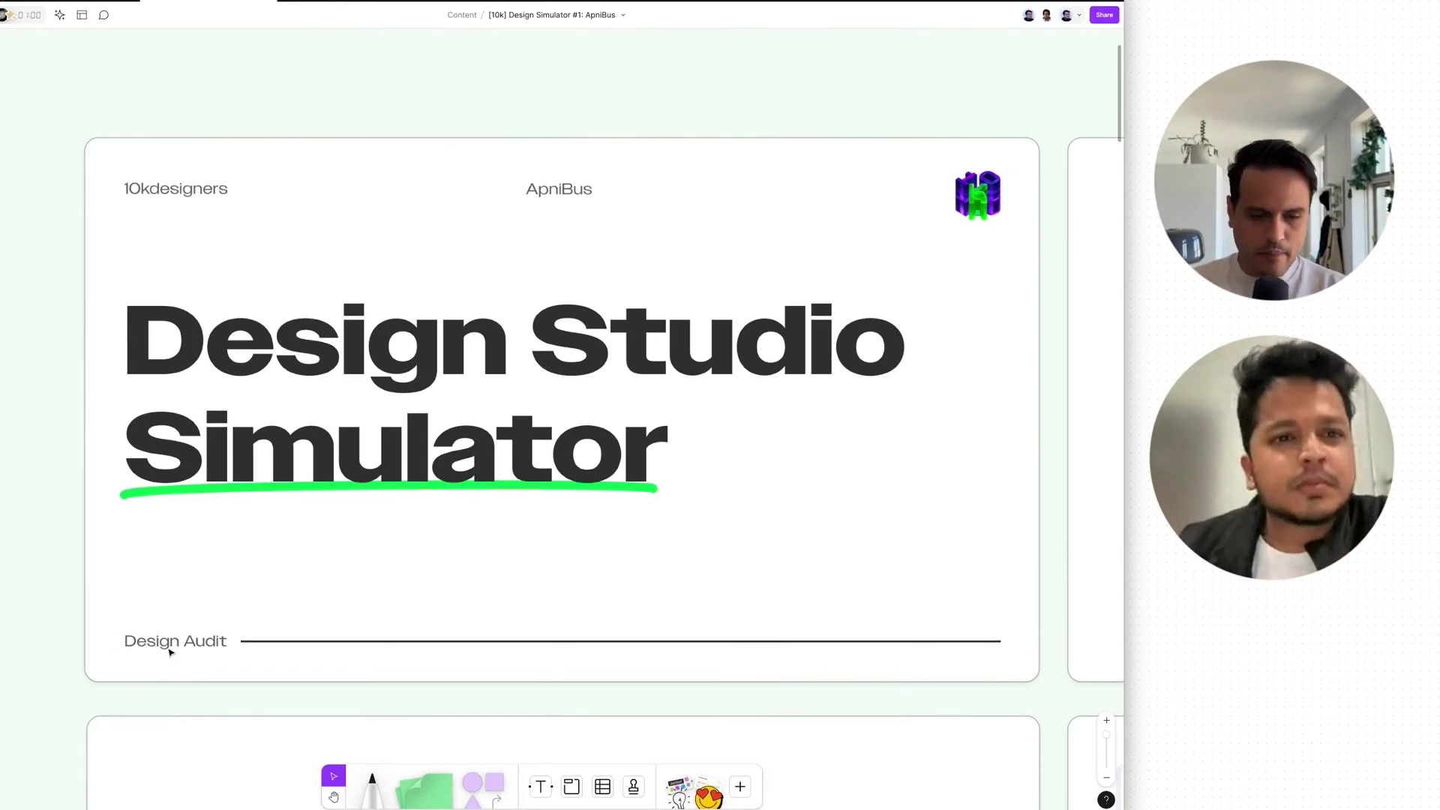
{"action": "scroll", "coordinate": [592, 620], "scroll_direction": "down", "scroll_amount": 3}
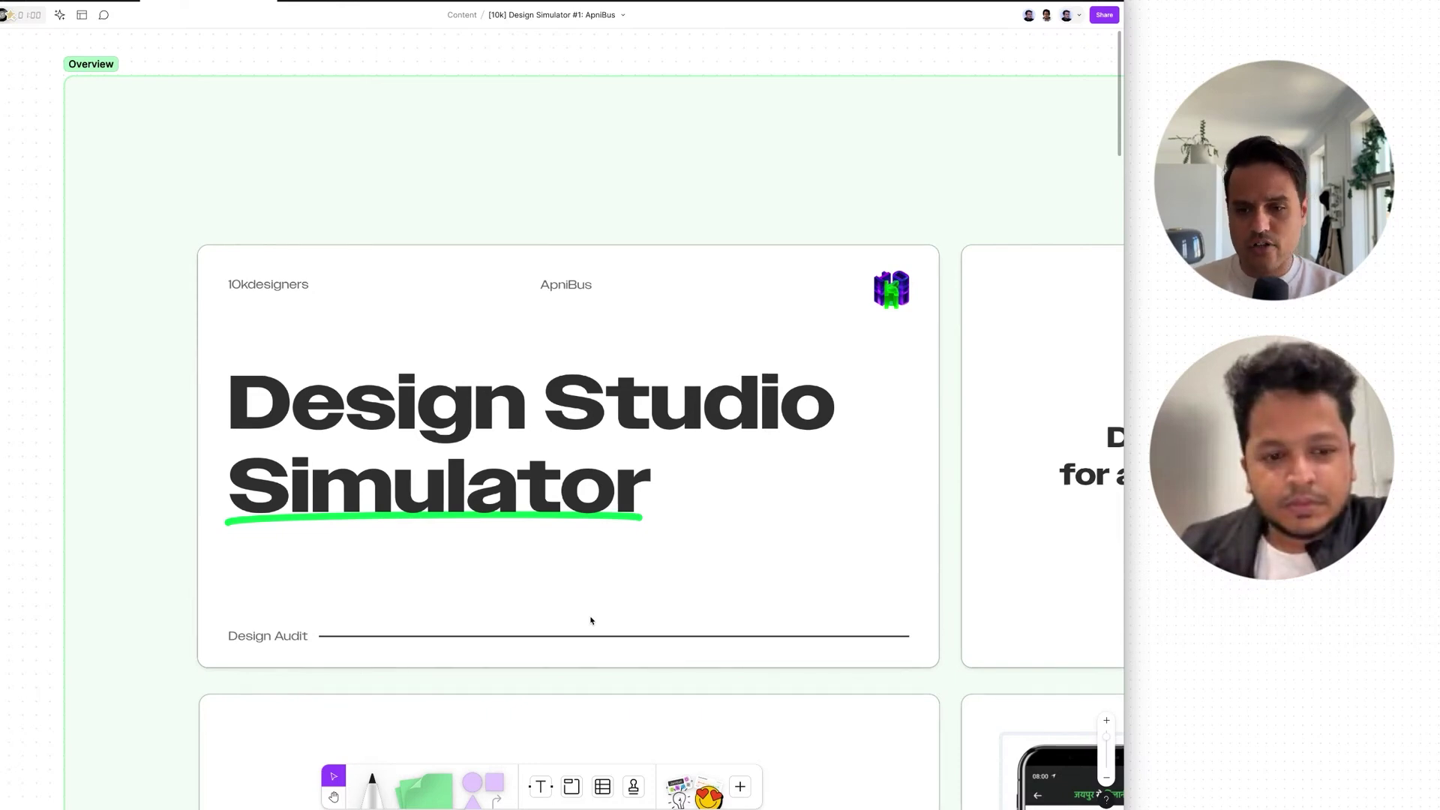
{"action": "key", "text": "n"}
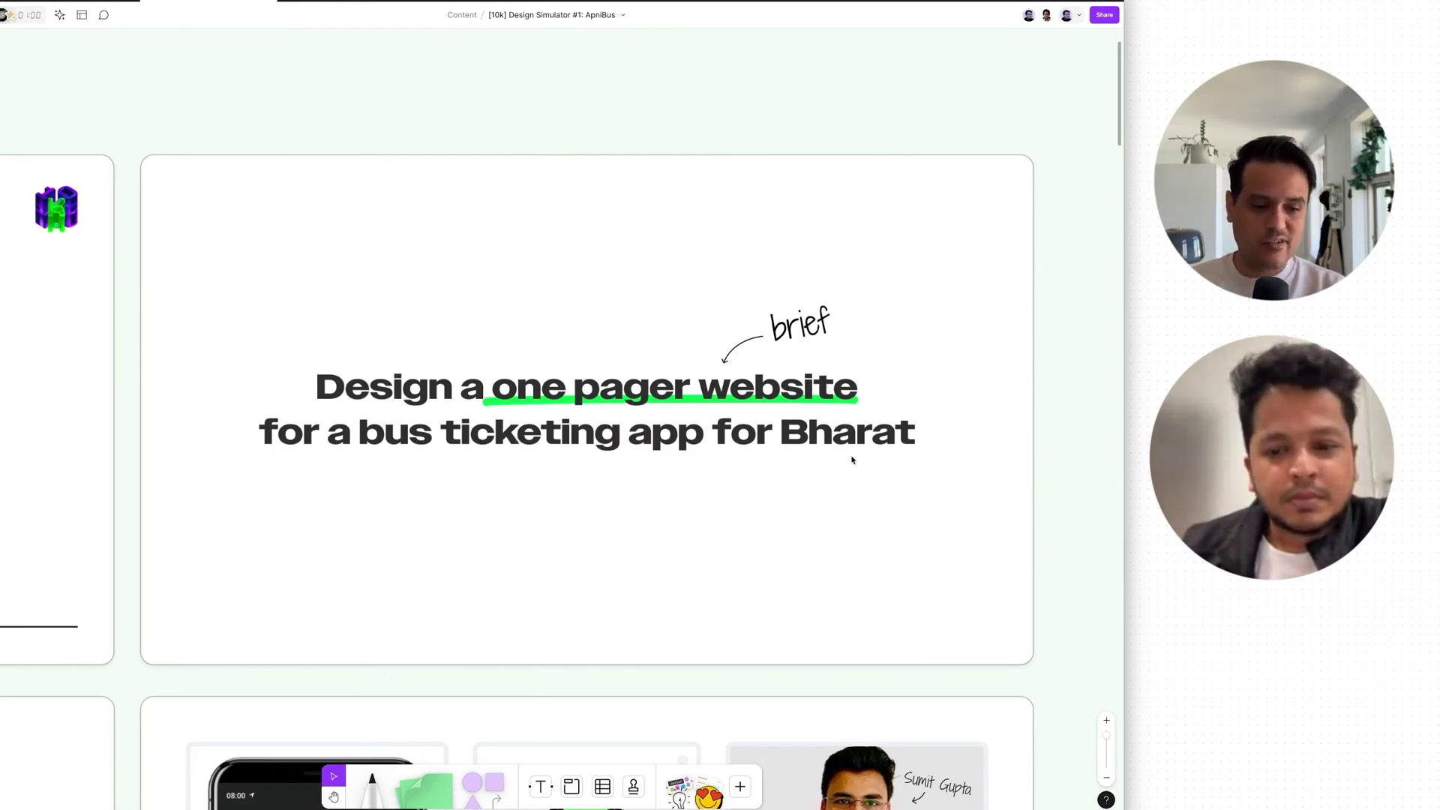
{"action": "key", "text": "n"}
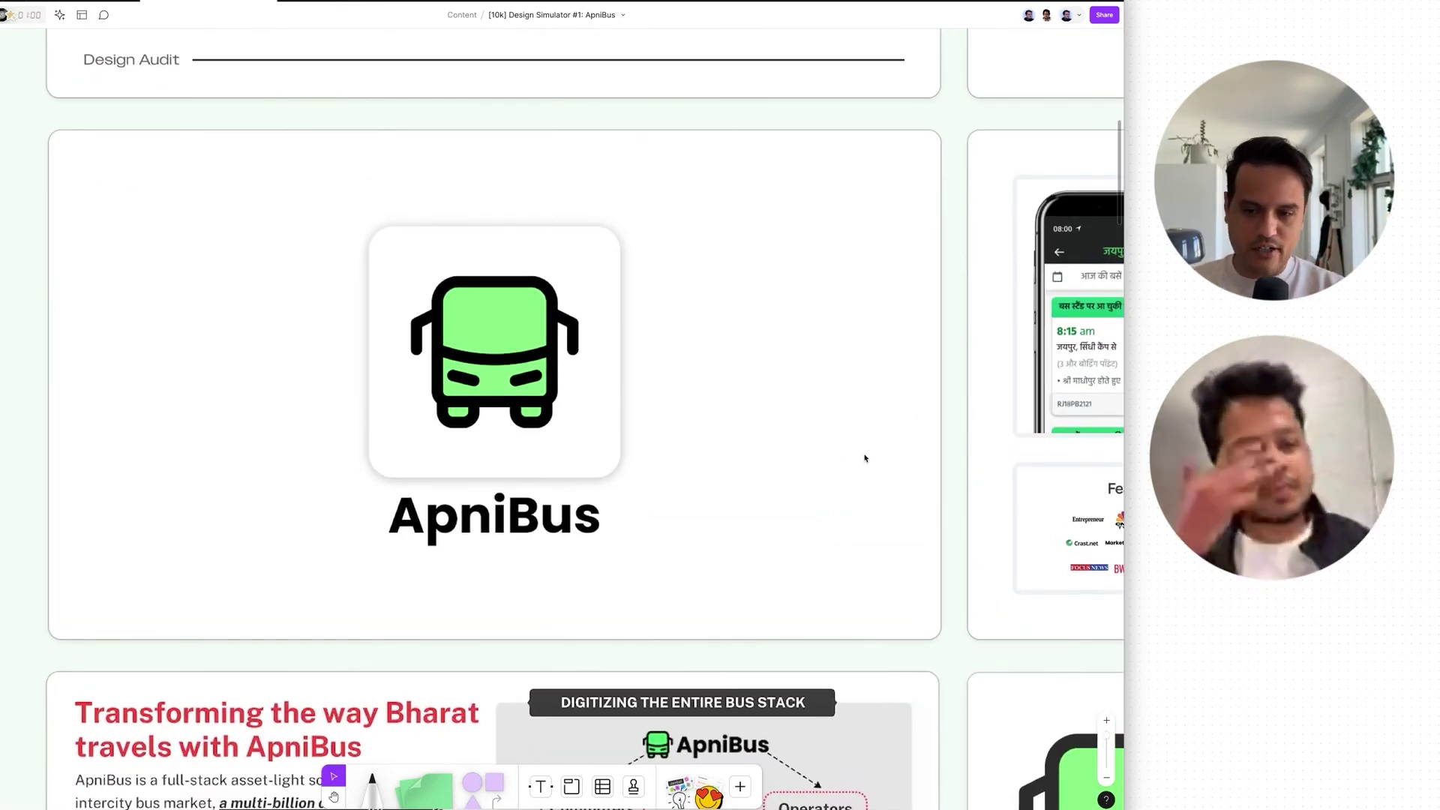
{"action": "key", "text": "n"}
{"action": "key", "text": "shift+1"}
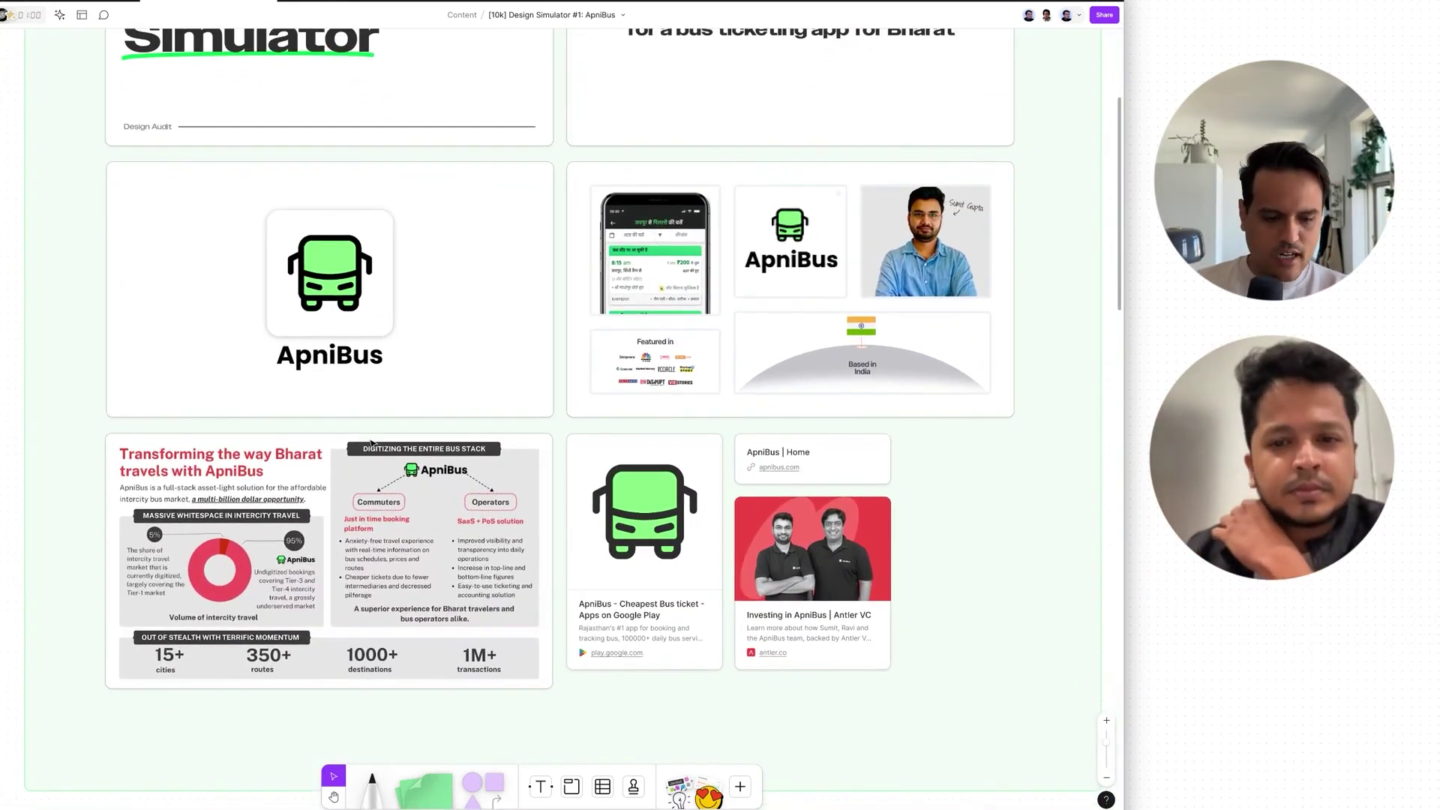
- Navigate the canvas to the Audit - Status Quo frame with the Feb 2024 landing page
{"action": "scroll", "coordinate": [371, 444], "scroll_direction": "down", "scroll_amount": 1}
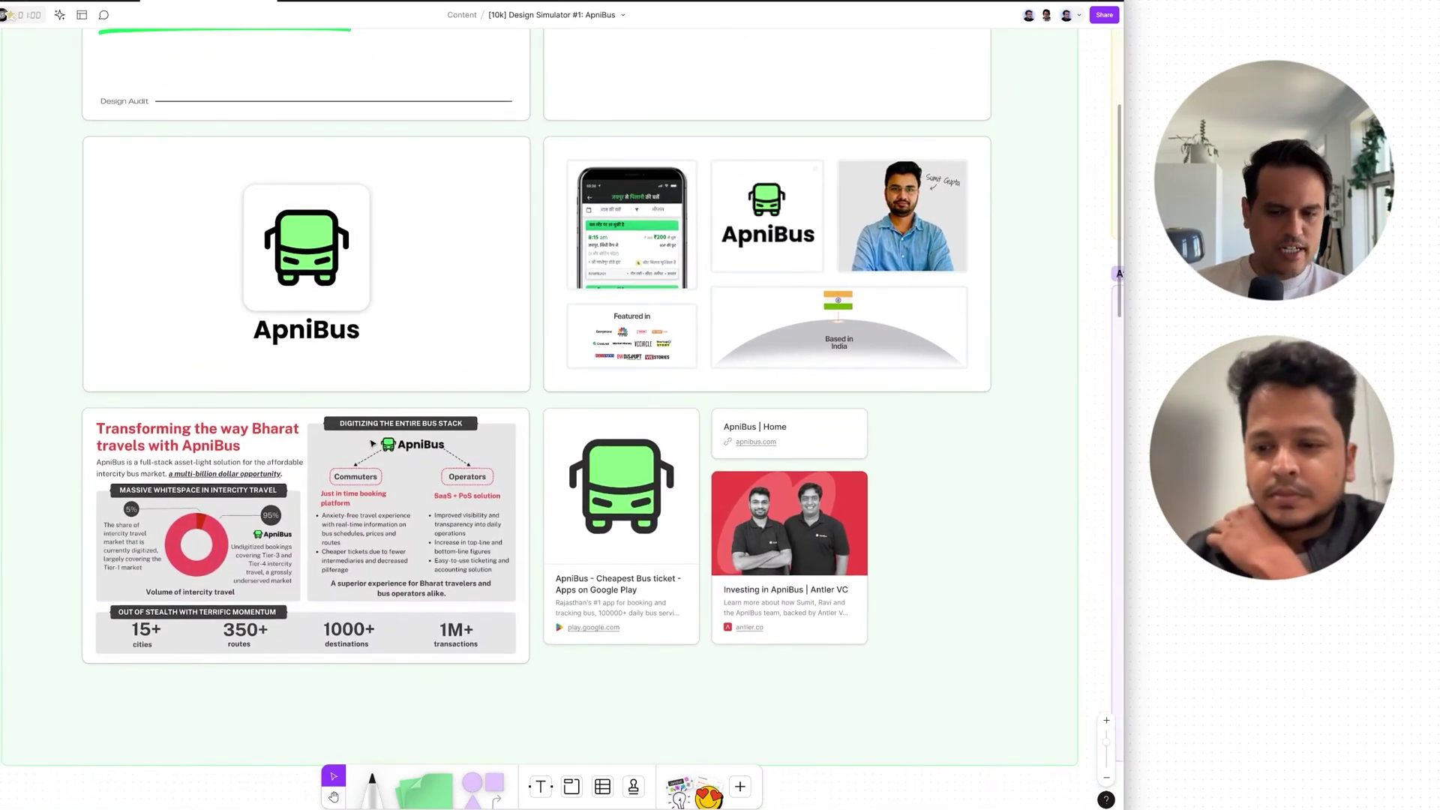
{"action": "scroll", "coordinate": [372, 444], "scroll_direction": "up", "scroll_amount": 1}
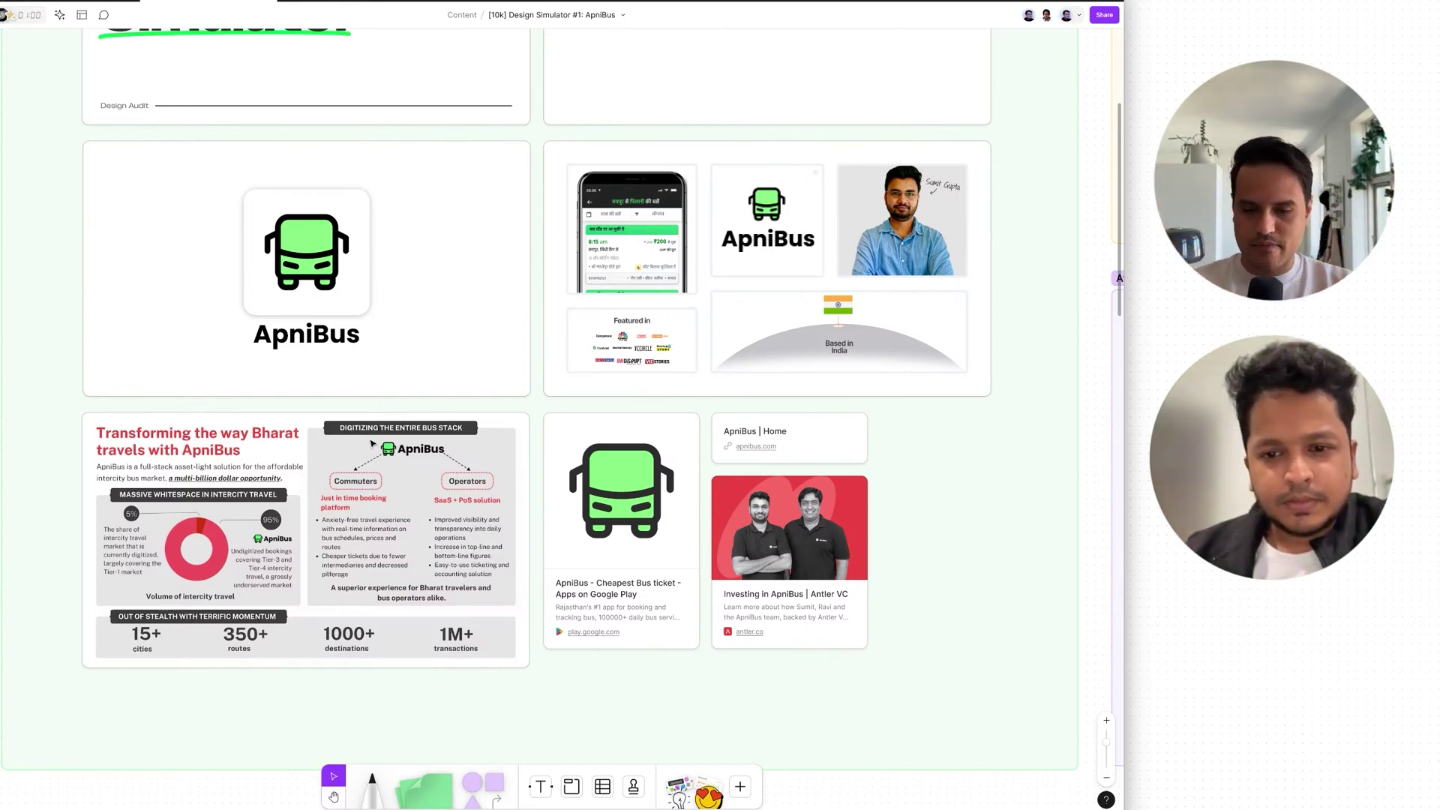
{"action": "scroll", "coordinate": [371, 443], "scroll_direction": "up", "scroll_amount": 5}
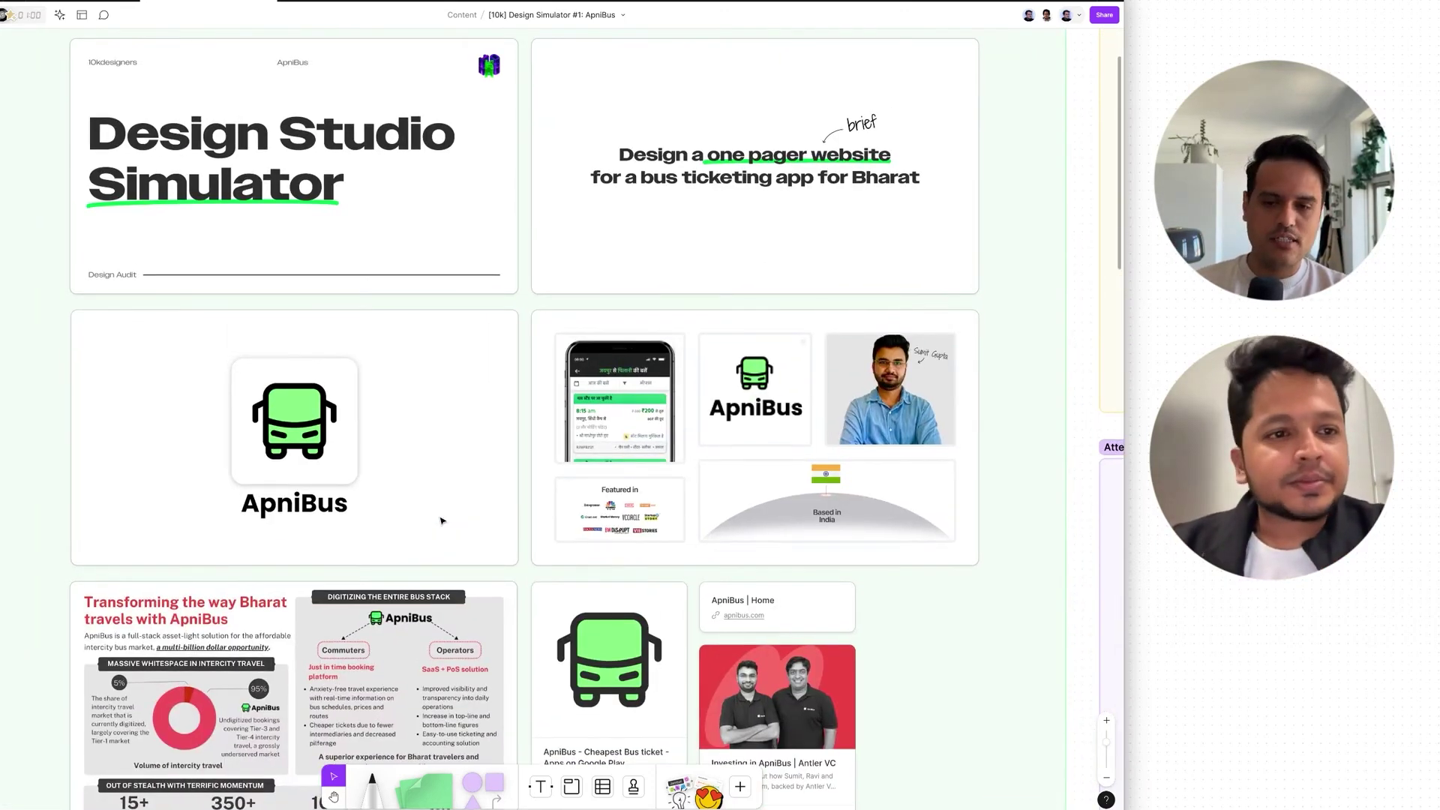
{"action": "scroll", "coordinate": [442, 520], "scroll_direction": "down", "scroll_amount": 5}
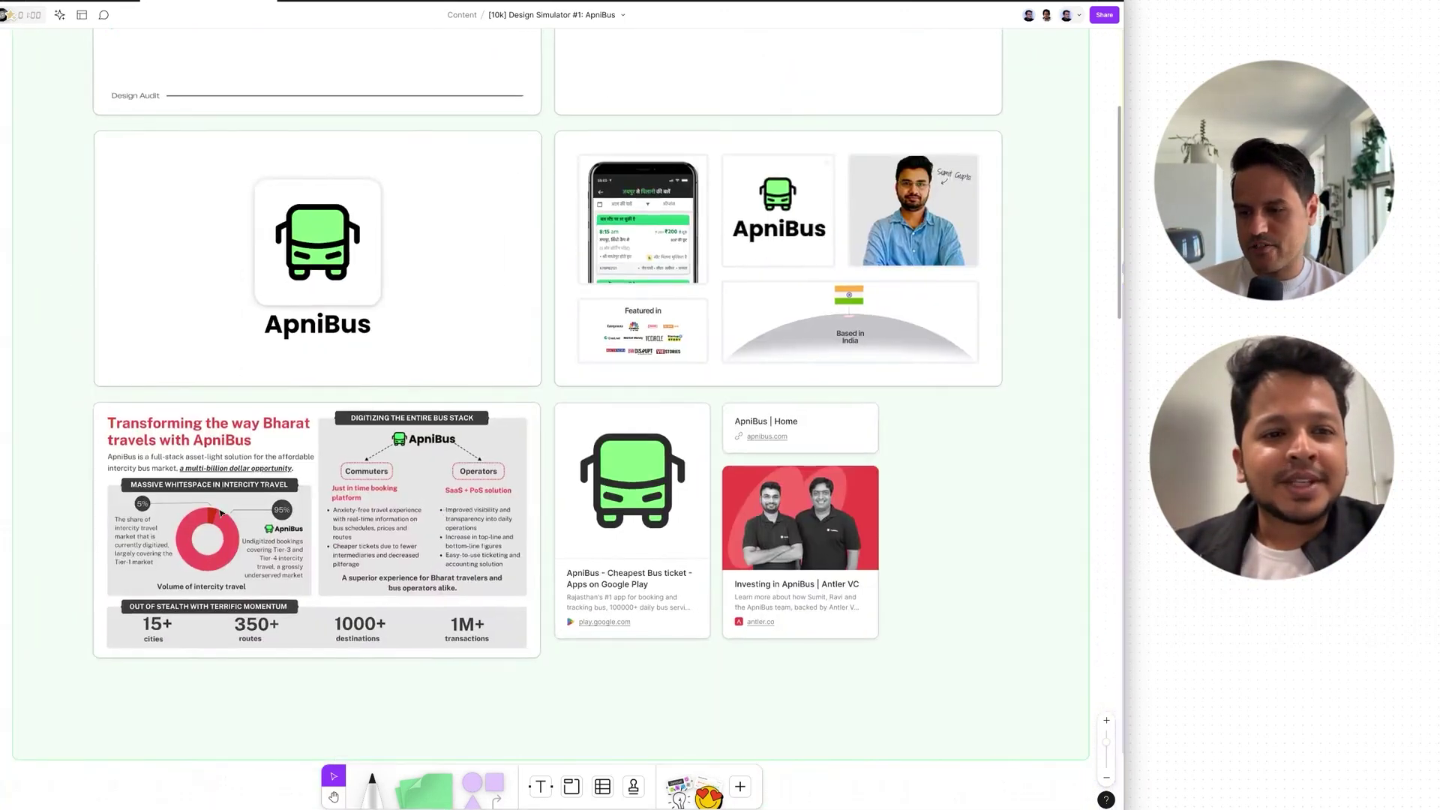
{"action": "scroll", "coordinate": [222, 513], "scroll_direction": "up", "scroll_amount": 3}
{"action": "scroll", "coordinate": [223, 513], "scroll_direction": "up", "scroll_amount": 5}
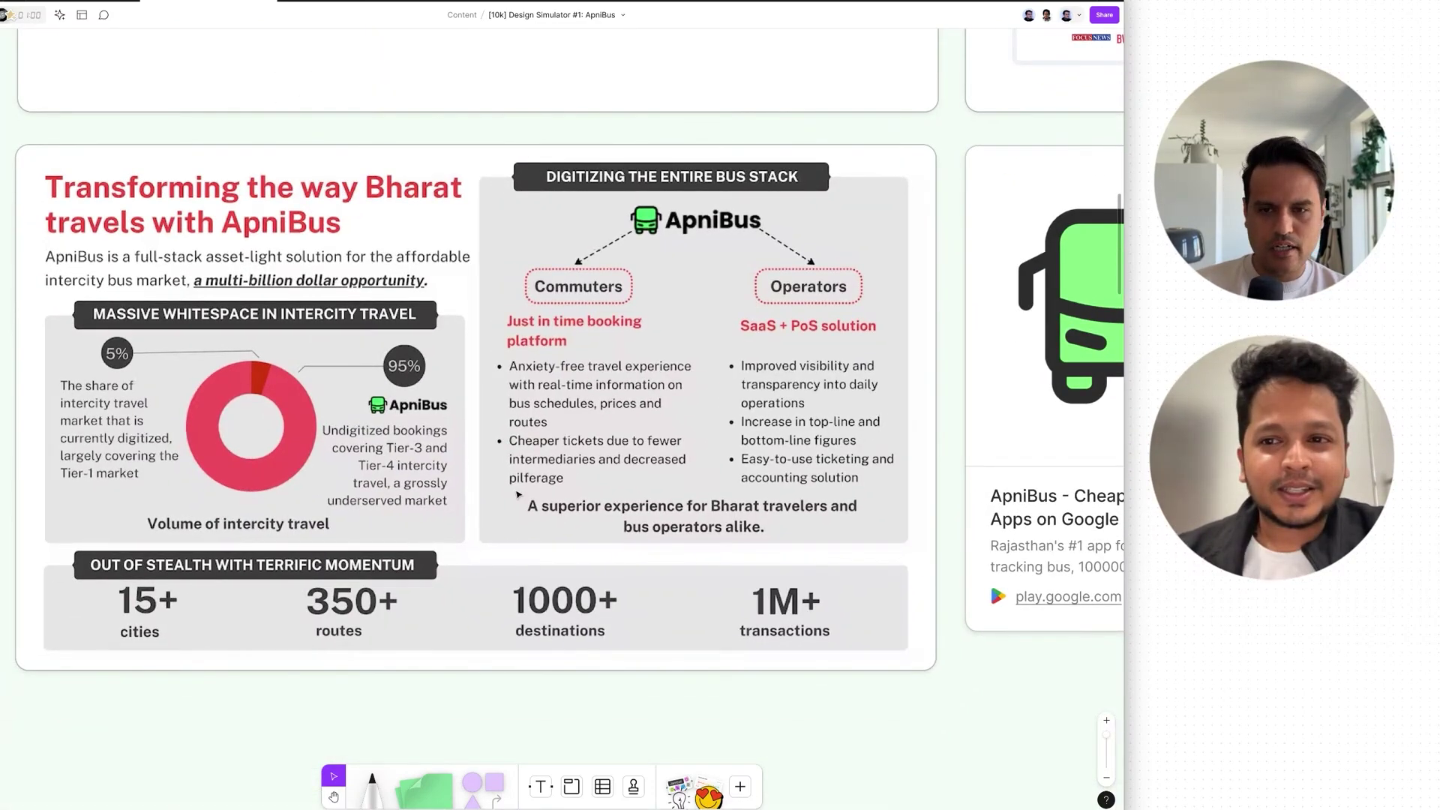
{"action": "scroll", "coordinate": [622, 448], "scroll_direction": "down", "scroll_amount": 6}
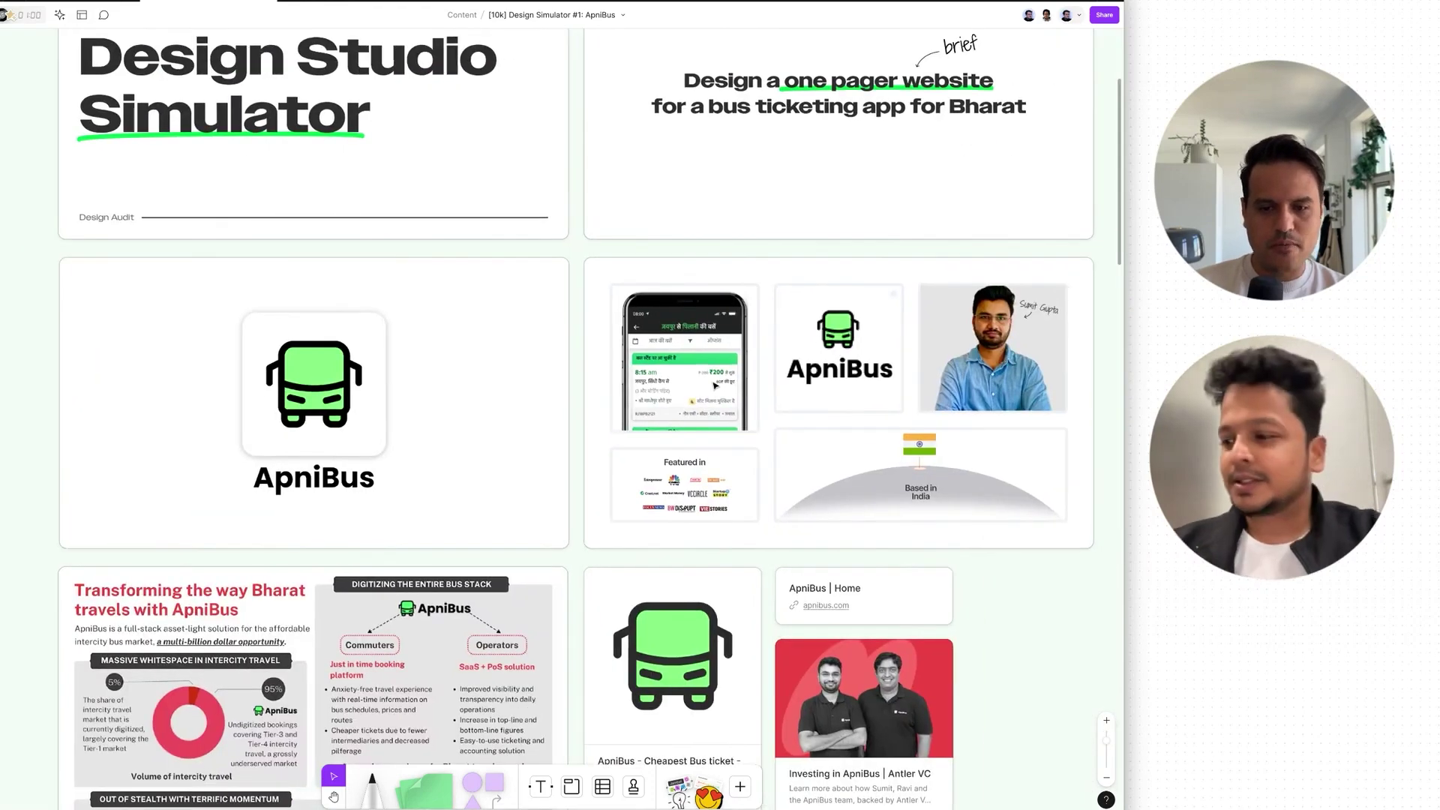
{"action": "scroll", "coordinate": [623, 436], "scroll_direction": "up", "scroll_amount": 6}
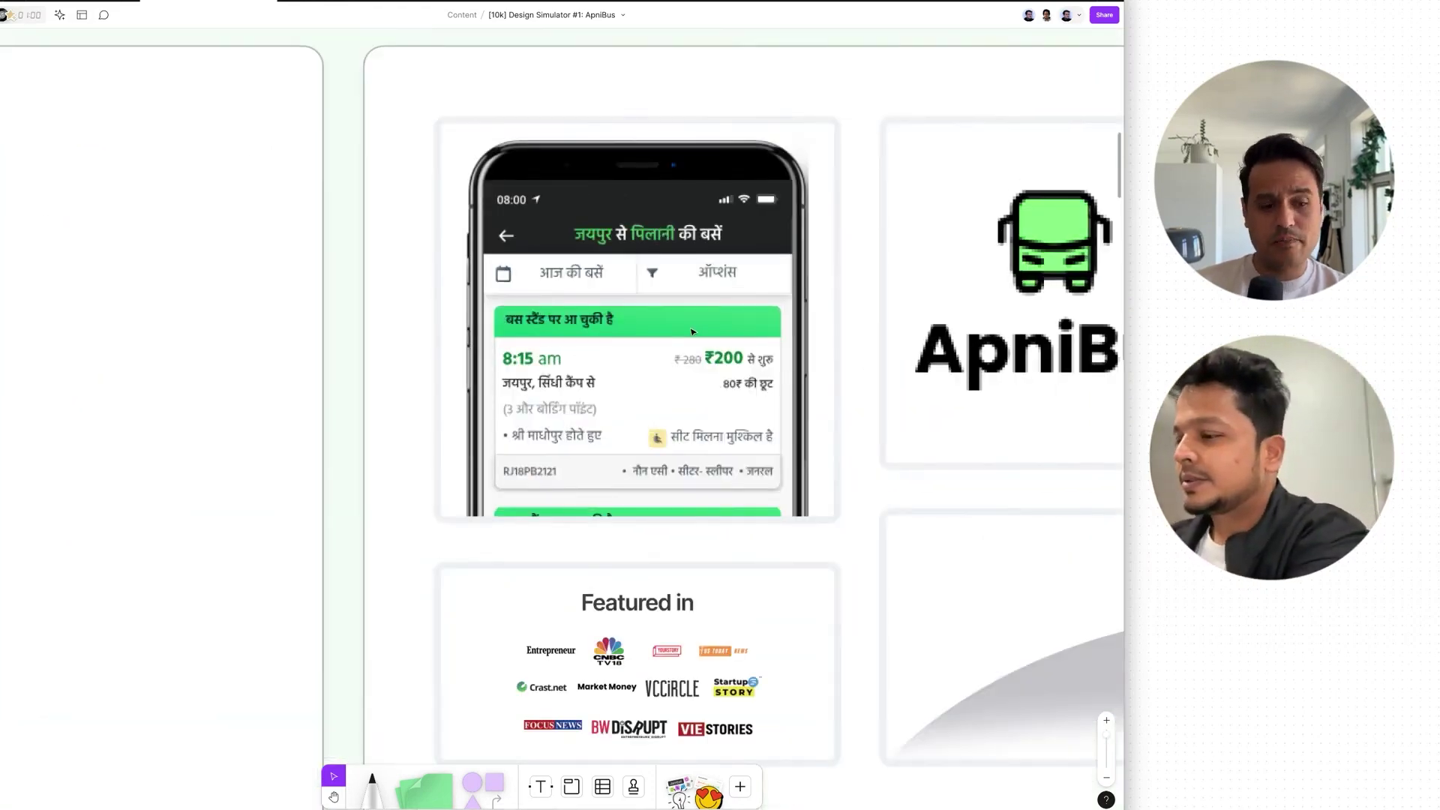
{"action": "scroll", "coordinate": [693, 332], "scroll_direction": "down", "scroll_amount": 5}
{"action": "scroll", "coordinate": [693, 332], "scroll_direction": "down", "scroll_amount": 2}
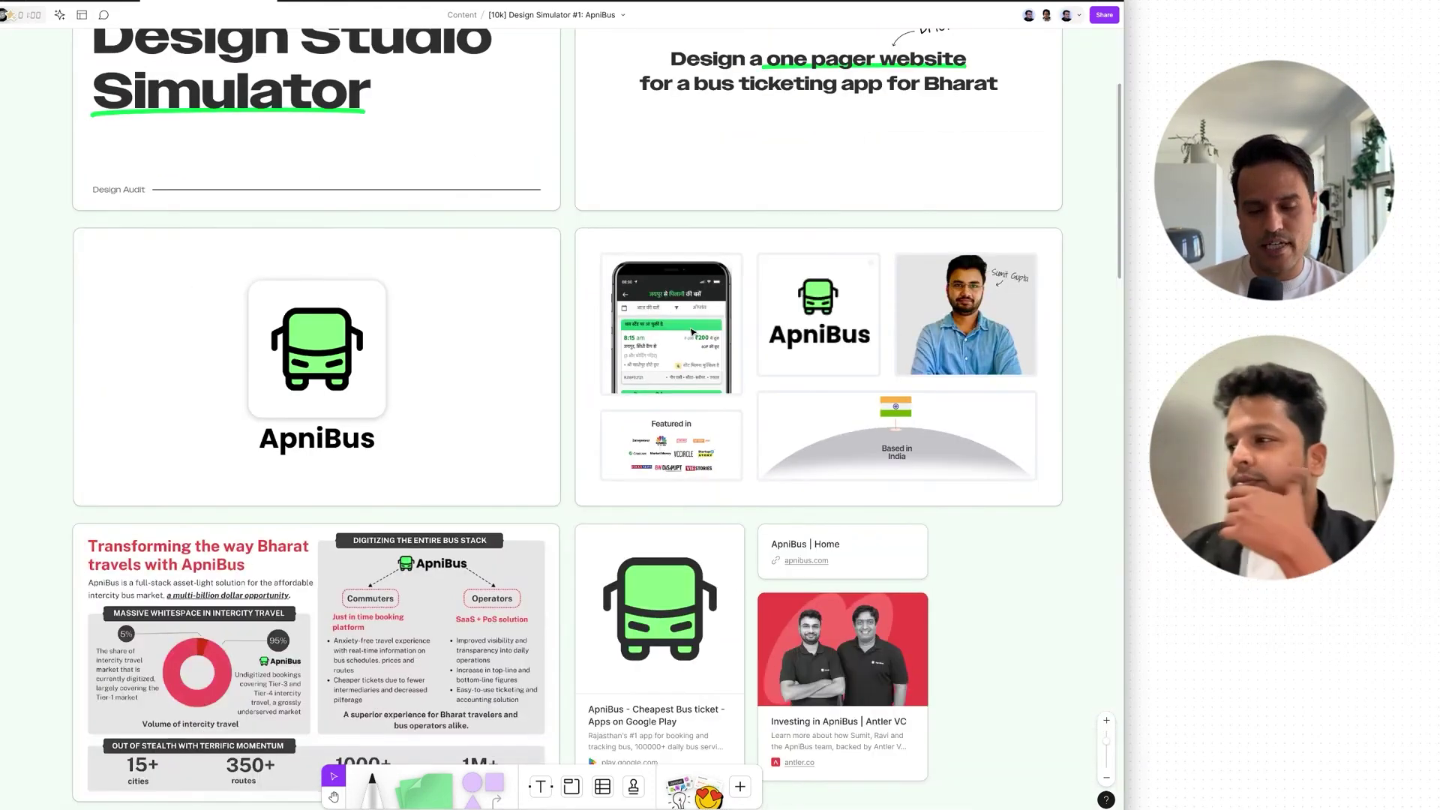
{"action": "scroll", "coordinate": [693, 333], "scroll_direction": "down", "scroll_amount": 3}
{"action": "scroll", "coordinate": [693, 332], "scroll_direction": "up", "scroll_amount": 1}
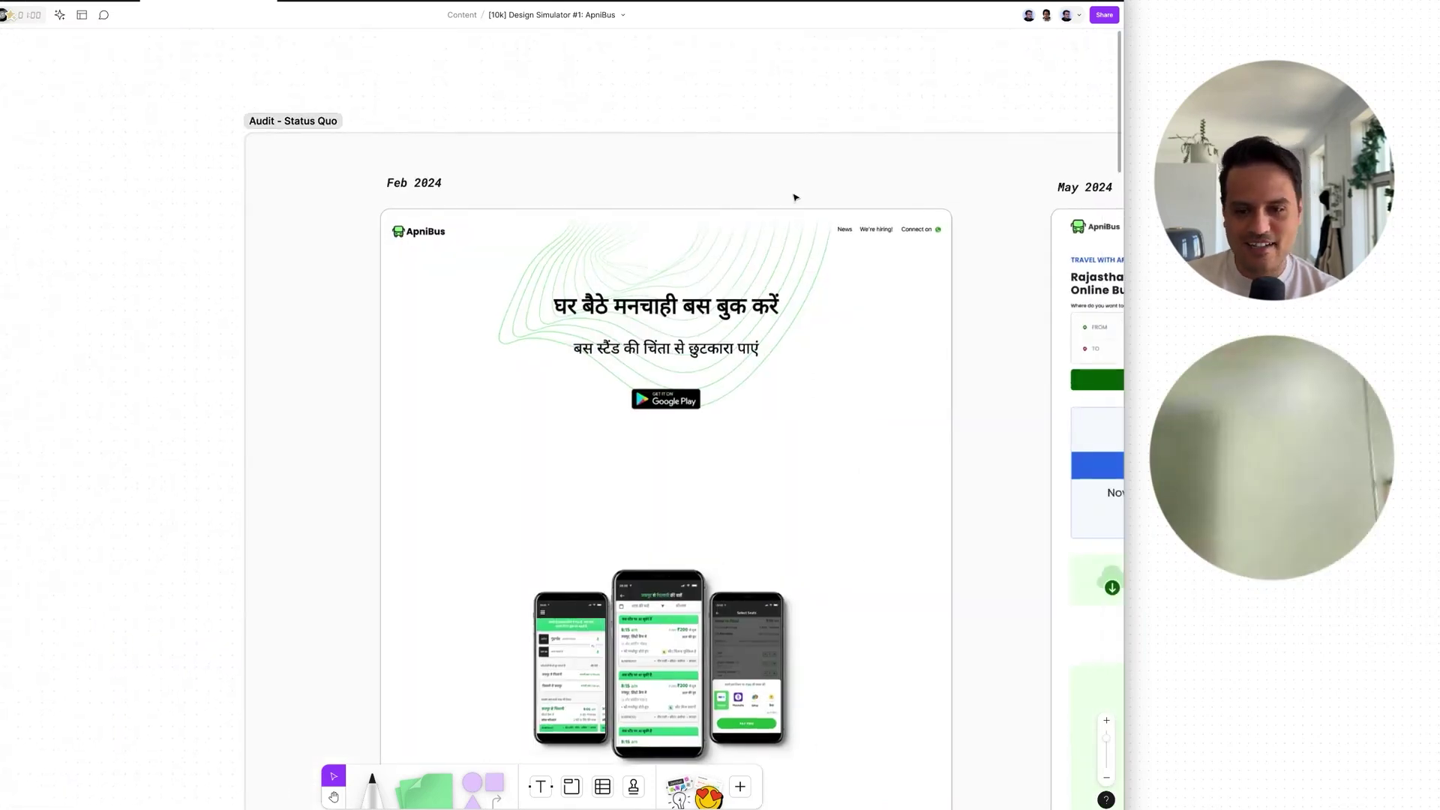
{"action": "left_click", "coordinate": [279, 143]}
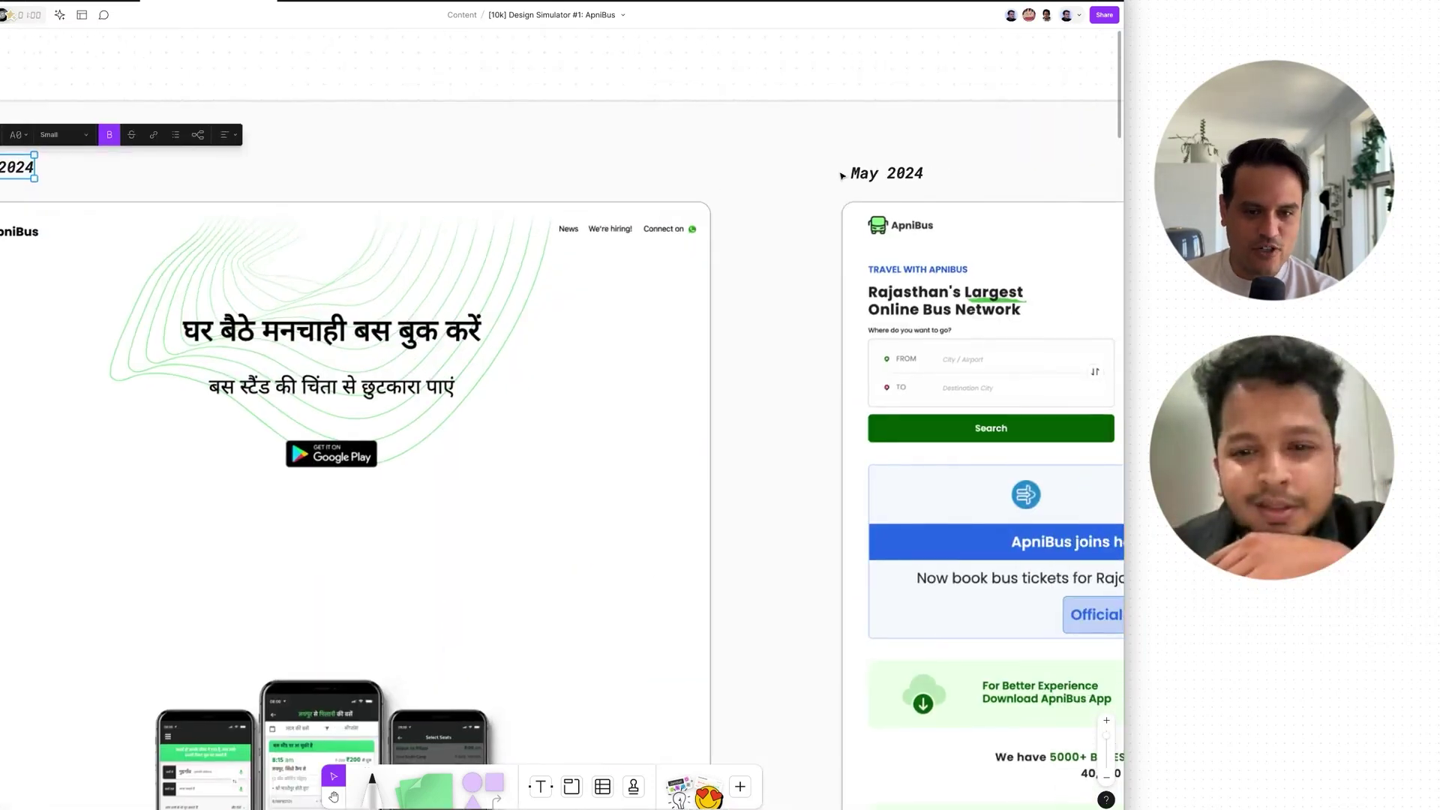
{"action": "left_click", "coordinate": [853, 177]}
{"action": "scroll", "coordinate": [853, 177], "scroll_direction": "left", "scroll_amount": 2}
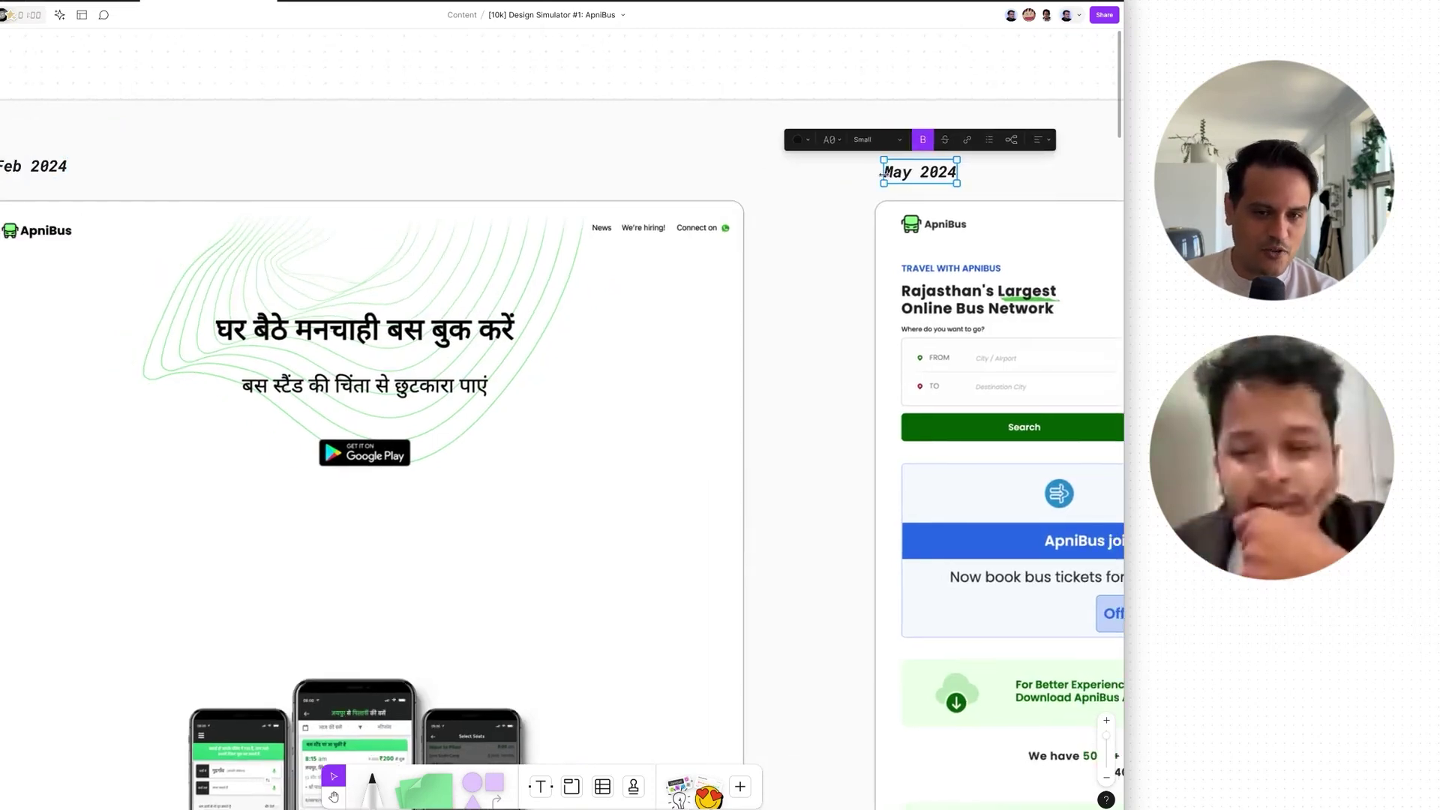
{"action": "key", "text": "Escape"}
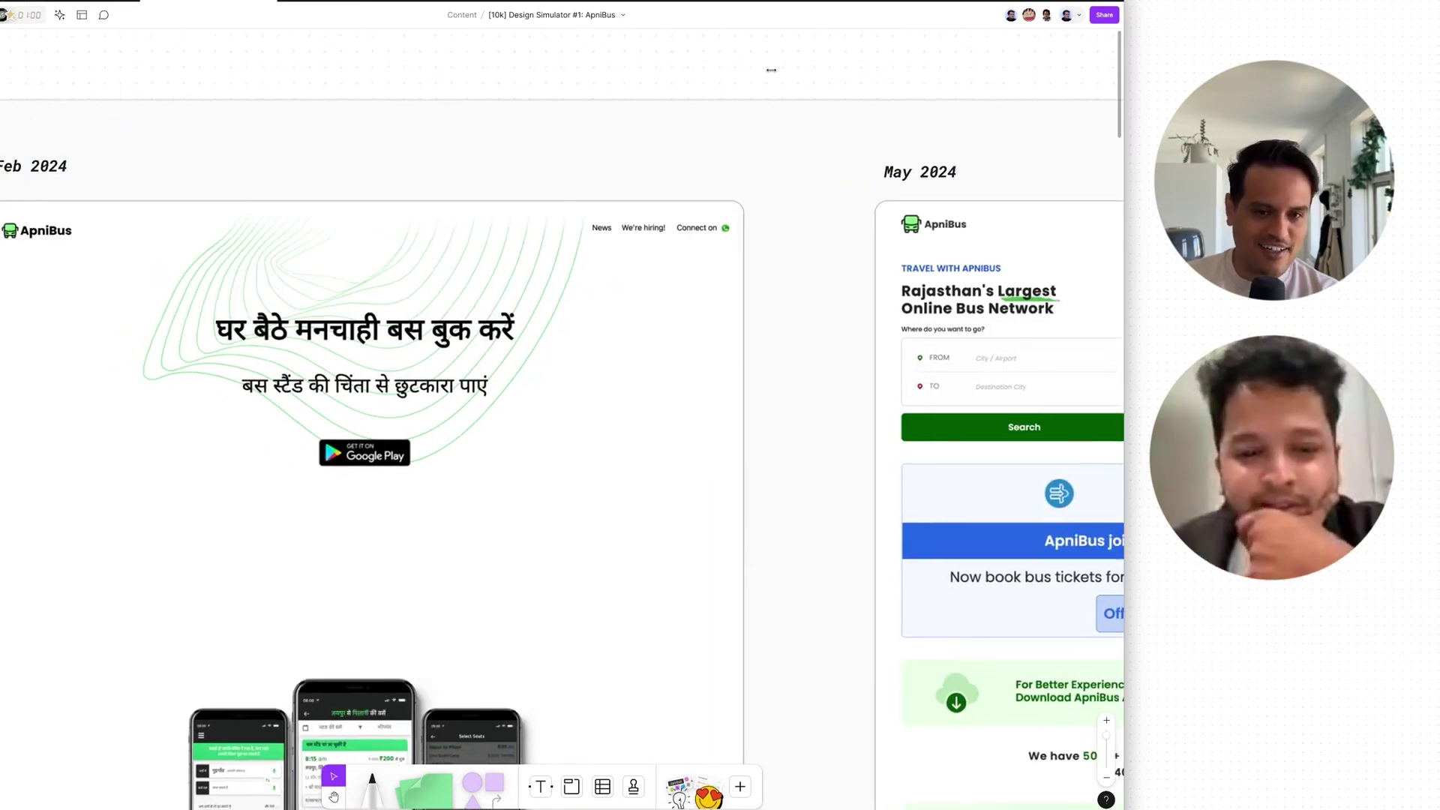
{"action": "left_click", "coordinate": [898, 177]}
{"action": "scroll", "coordinate": [411, 201], "scroll_direction": "left", "scroll_amount": 8}
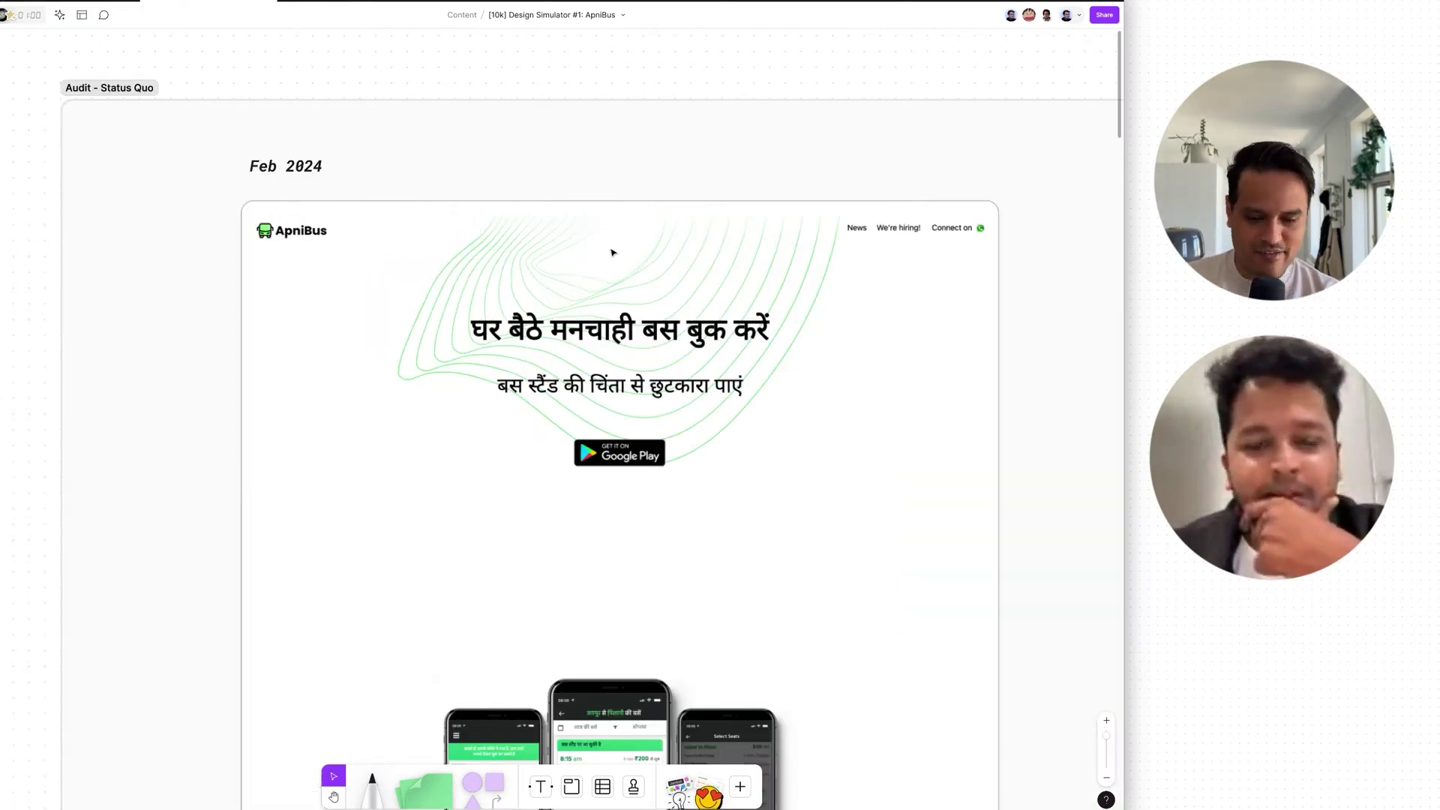
{"action": "scroll", "coordinate": [572, 530], "scroll_direction": "down", "scroll_amount": 1}
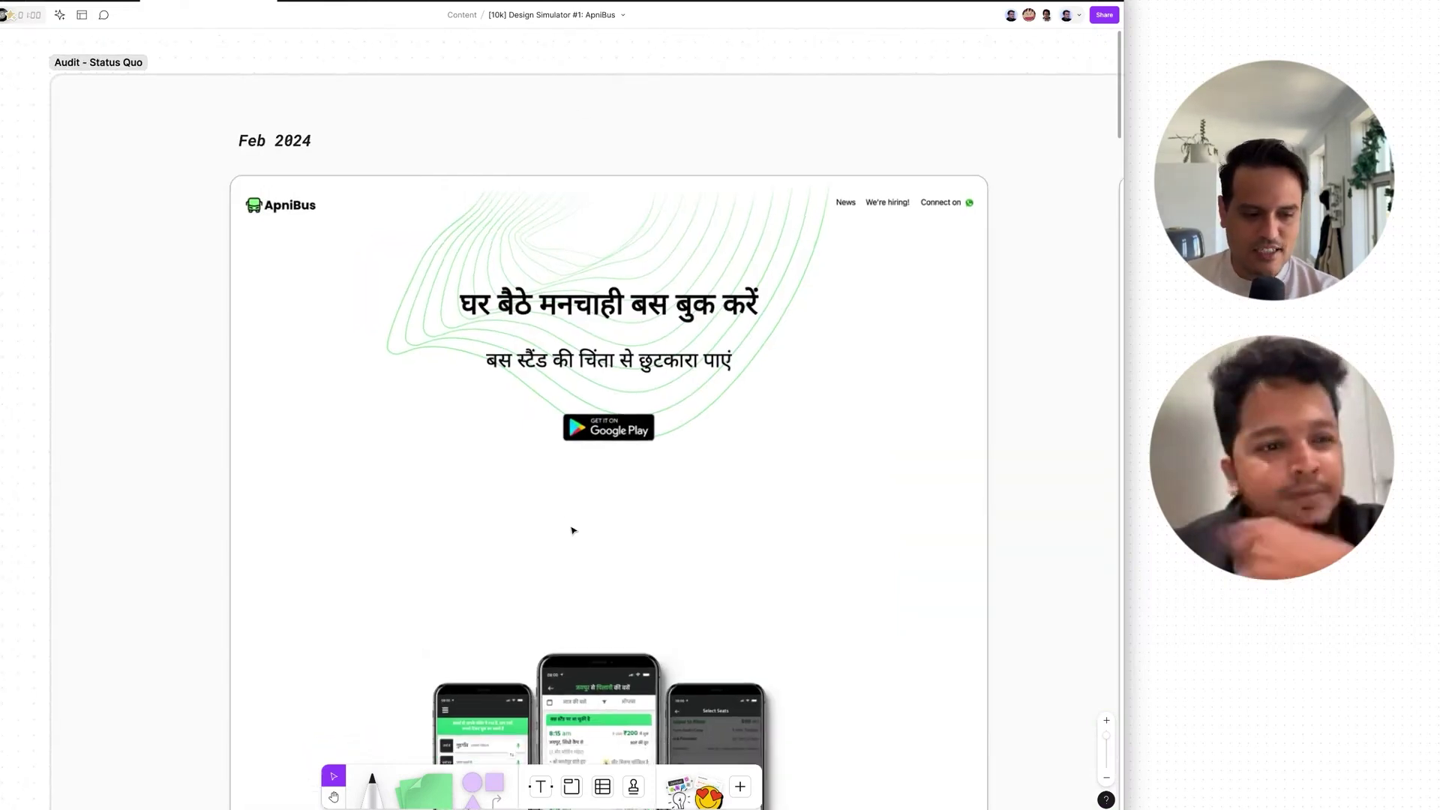
{"action": "scroll", "coordinate": [573, 530], "scroll_direction": "down", "scroll_amount": 1}
{"action": "key", "text": "Escape"}
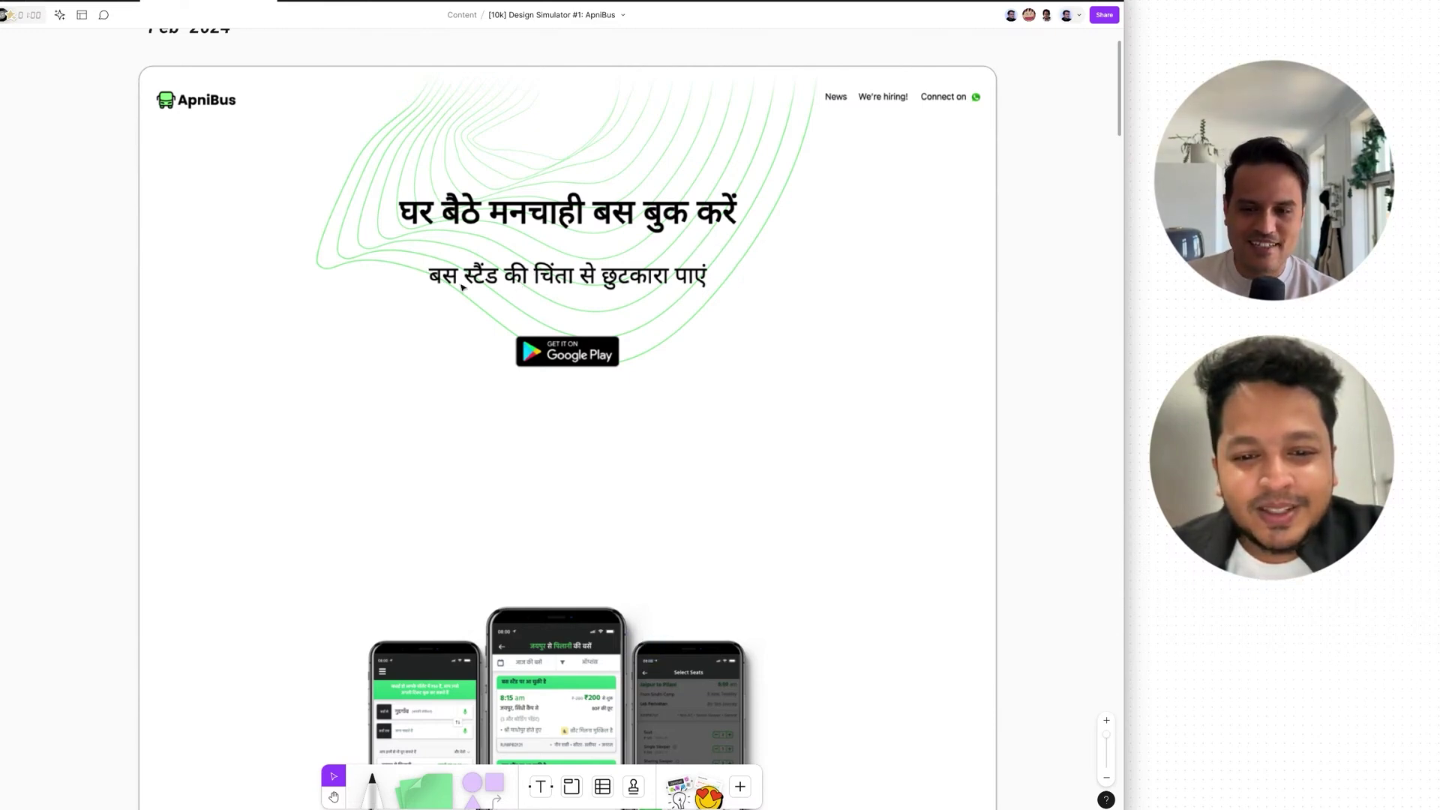
- Replace trial marker underlines with a yellow highlight over बस स्टैंड की चिंता on the Feb 2024 page
{"action": "key", "text": "m"}
{"action": "left_click_drag", "start_coordinate": [430, 287], "coordinate": [501, 288]}
{"action": "left_click_drag", "start_coordinate": [533, 287], "coordinate": [571, 286]}
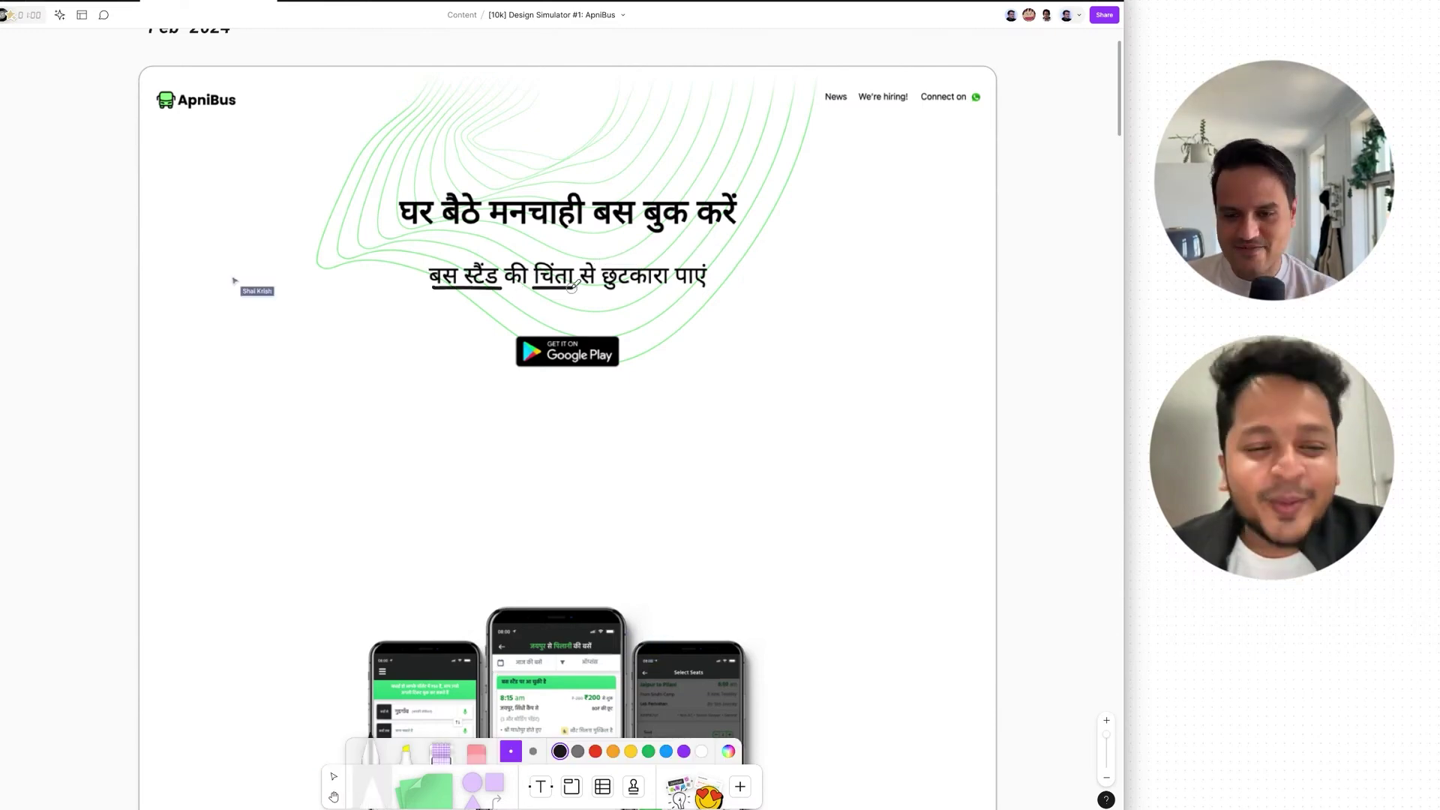
{"action": "key", "text": "ctrl+z"}
{"action": "key", "text": "ctrl+z"}
{"action": "key", "text": "shift+m"}
{"action": "left_click_drag", "start_coordinate": [415, 275], "coordinate": [572, 275]}
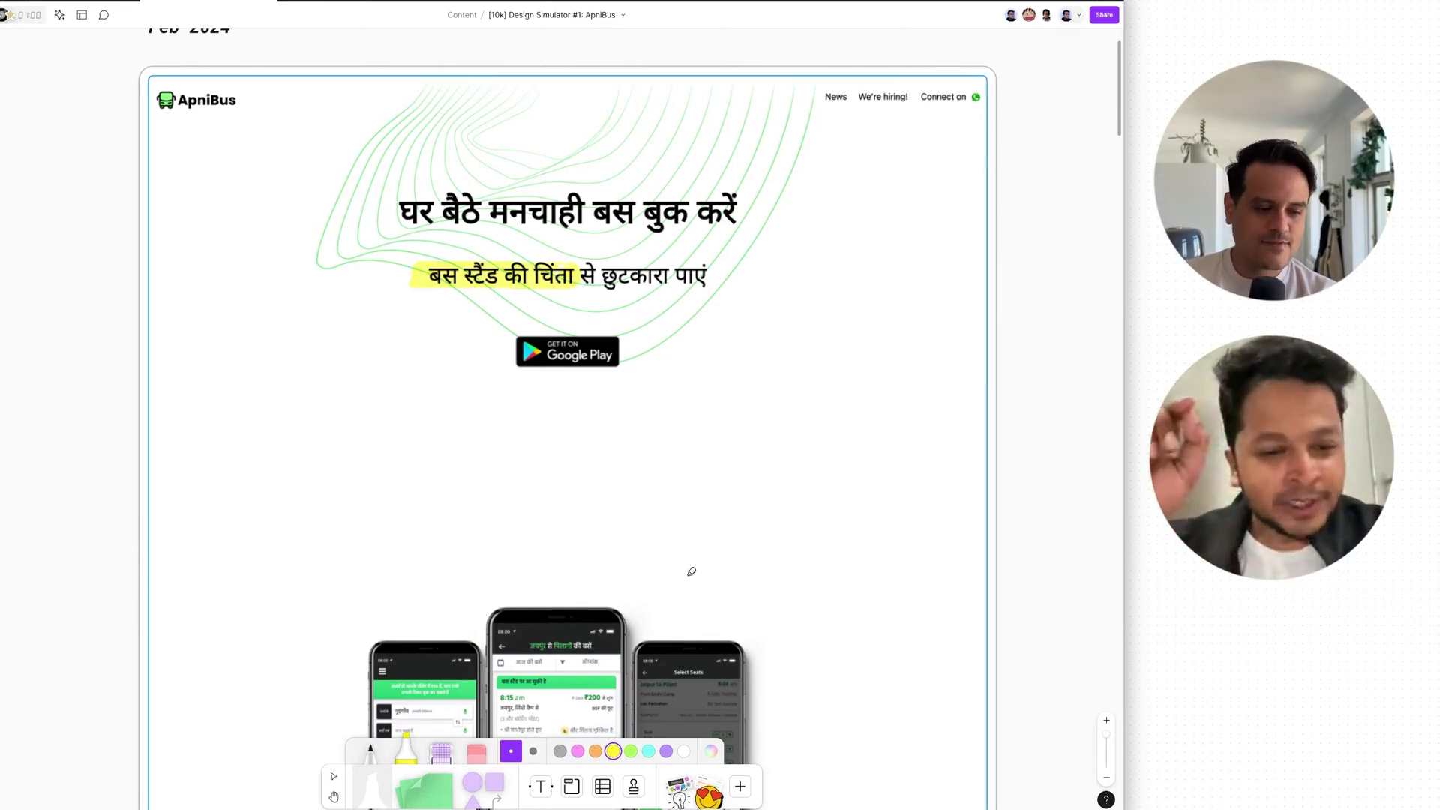
{"action": "scroll", "coordinate": [691, 572], "scroll_direction": "down", "scroll_amount": 2}
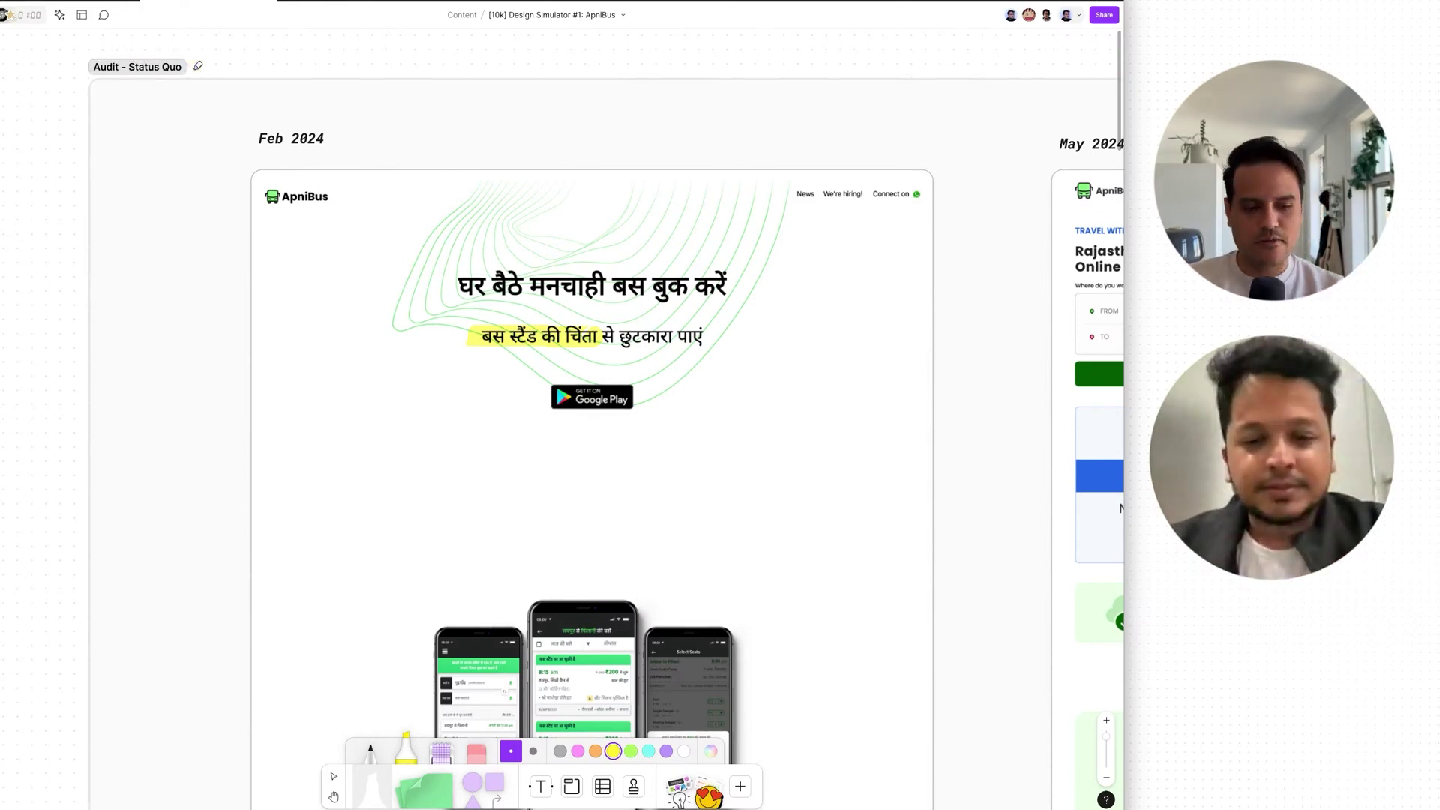
- Pan from the link cards to the Audit - Status Quo frame showing the Feb and May 2024 pages
{"action": "scroll", "coordinate": [198, 66], "scroll_direction": "down", "scroll_amount": 5}
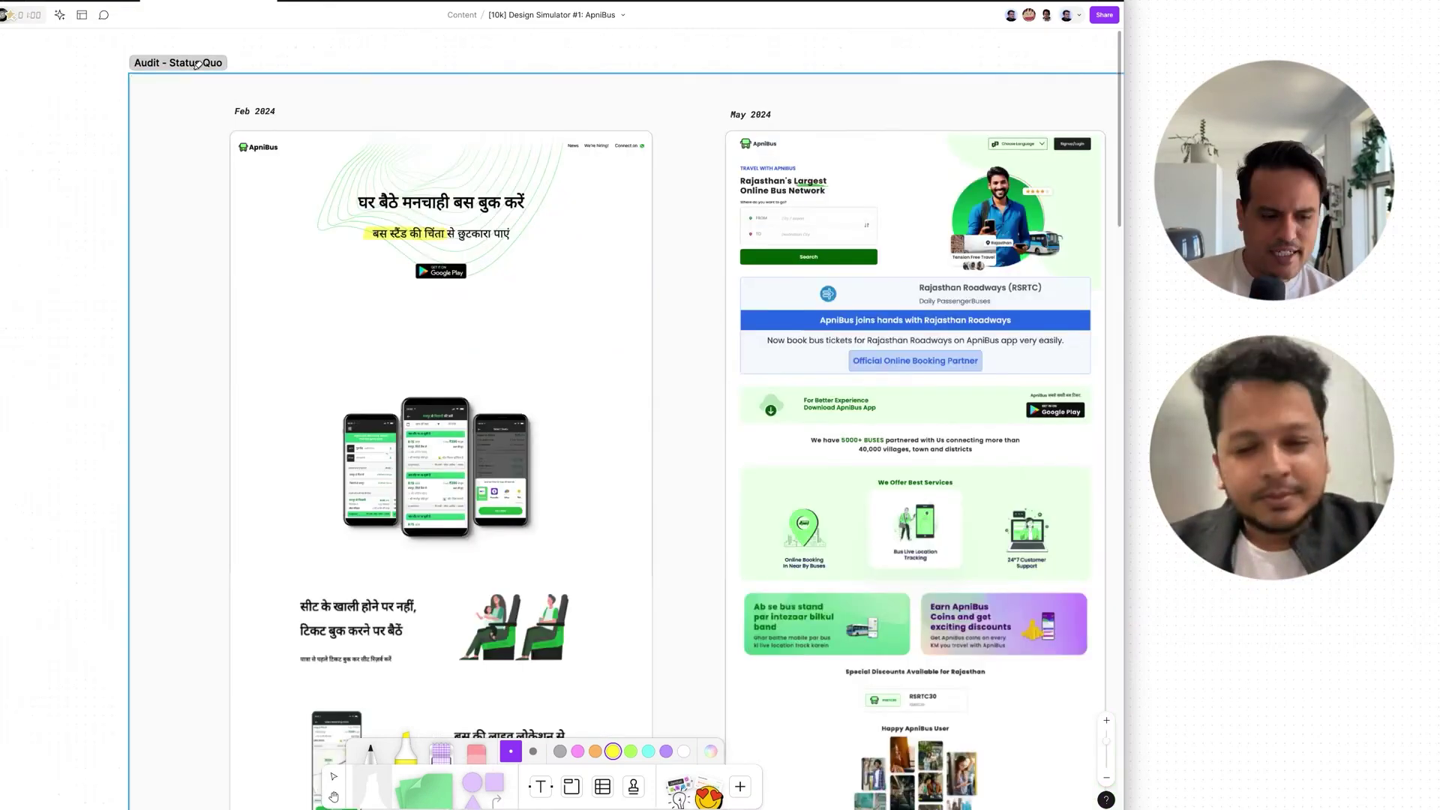
{"action": "scroll", "coordinate": [288, 347], "scroll_direction": "left", "scroll_amount": 10}
{"action": "scroll", "coordinate": [288, 347], "scroll_direction": "left", "scroll_amount": 15}
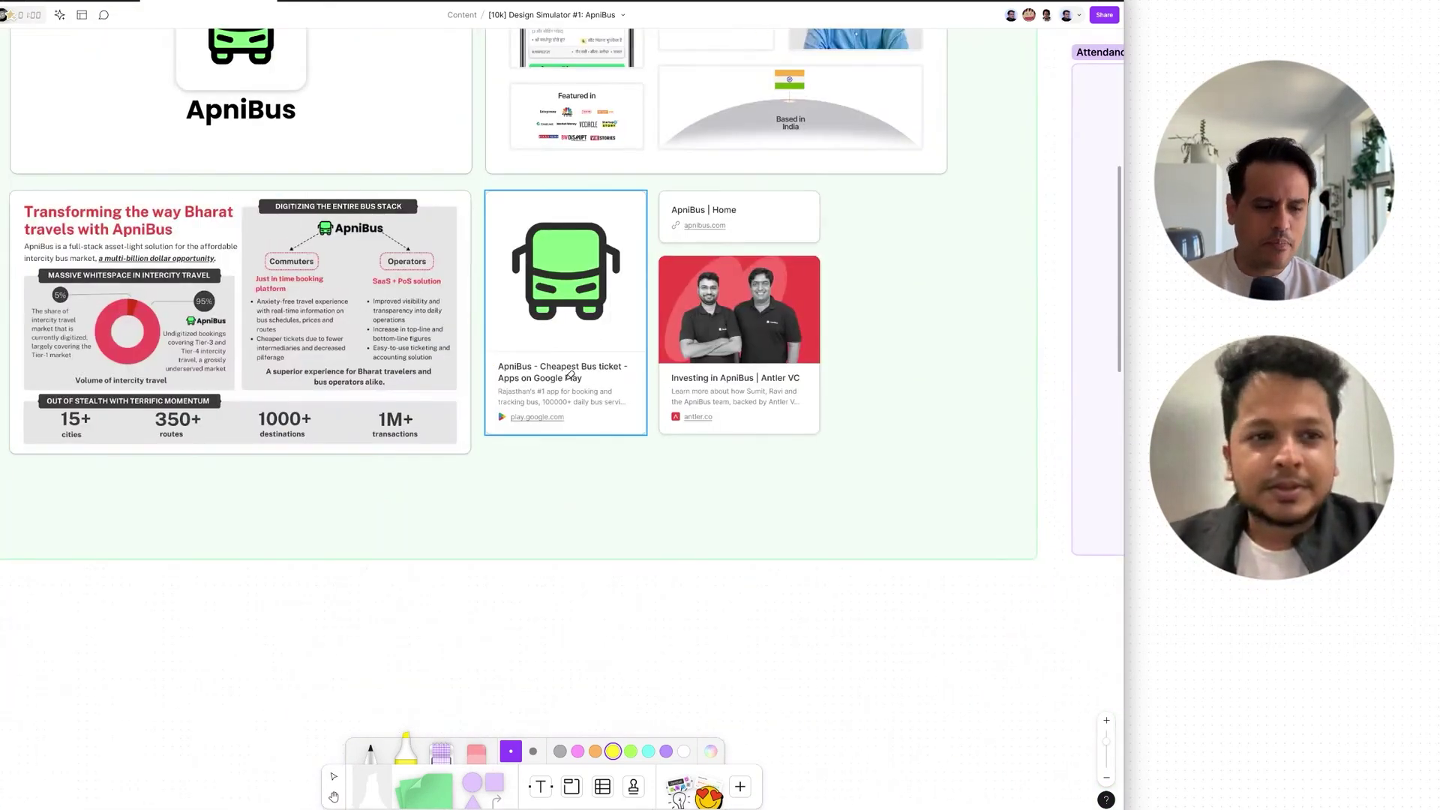
{"action": "scroll", "coordinate": [570, 375], "scroll_direction": "up", "scroll_amount": 5}
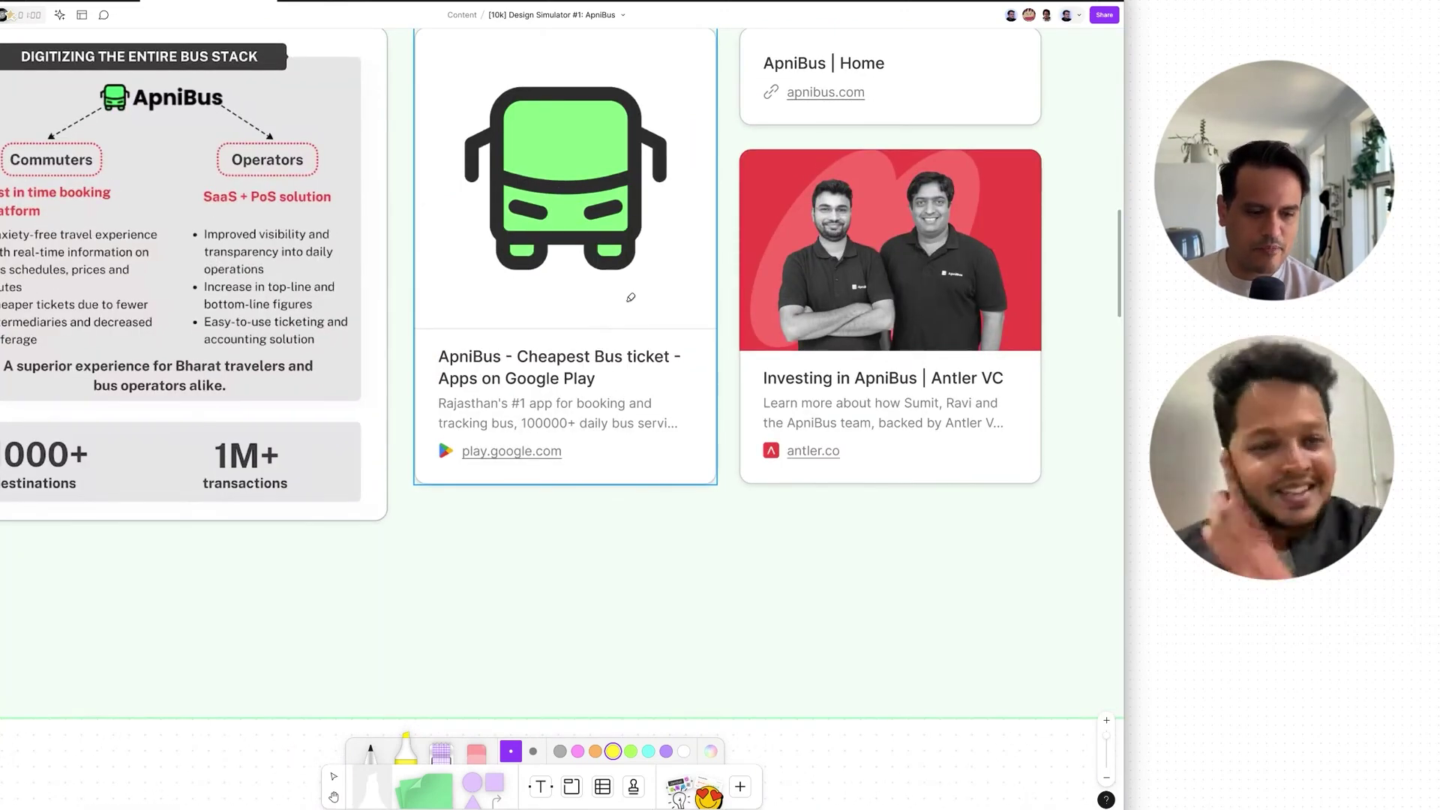
{"action": "scroll", "coordinate": [630, 299], "scroll_direction": "up", "scroll_amount": 3}
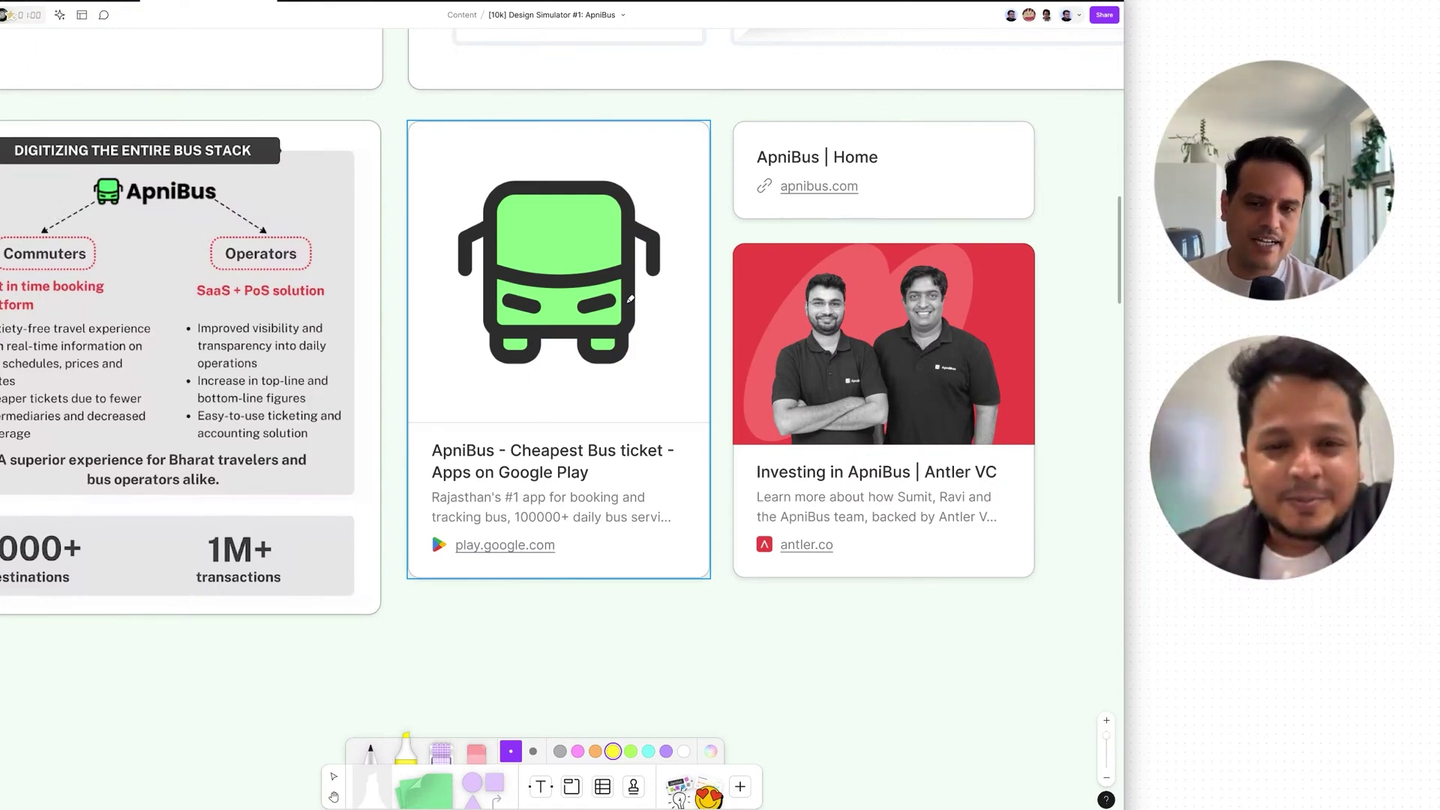
{"action": "scroll", "coordinate": [630, 299], "scroll_direction": "down", "scroll_amount": 4}
{"action": "scroll", "coordinate": [631, 300], "scroll_direction": "up", "scroll_amount": 3}
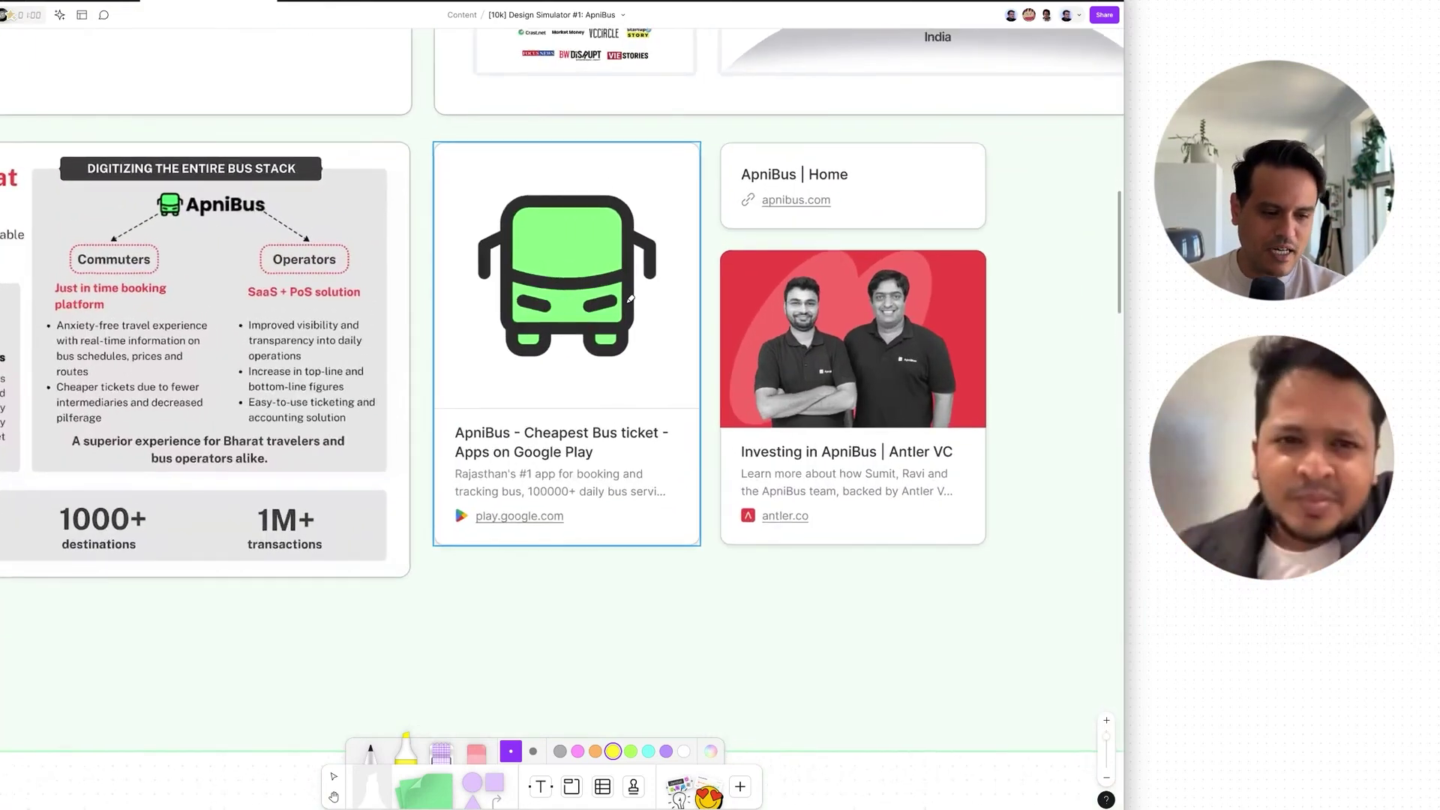
{"action": "scroll", "coordinate": [631, 299], "scroll_direction": "down", "scroll_amount": 6}
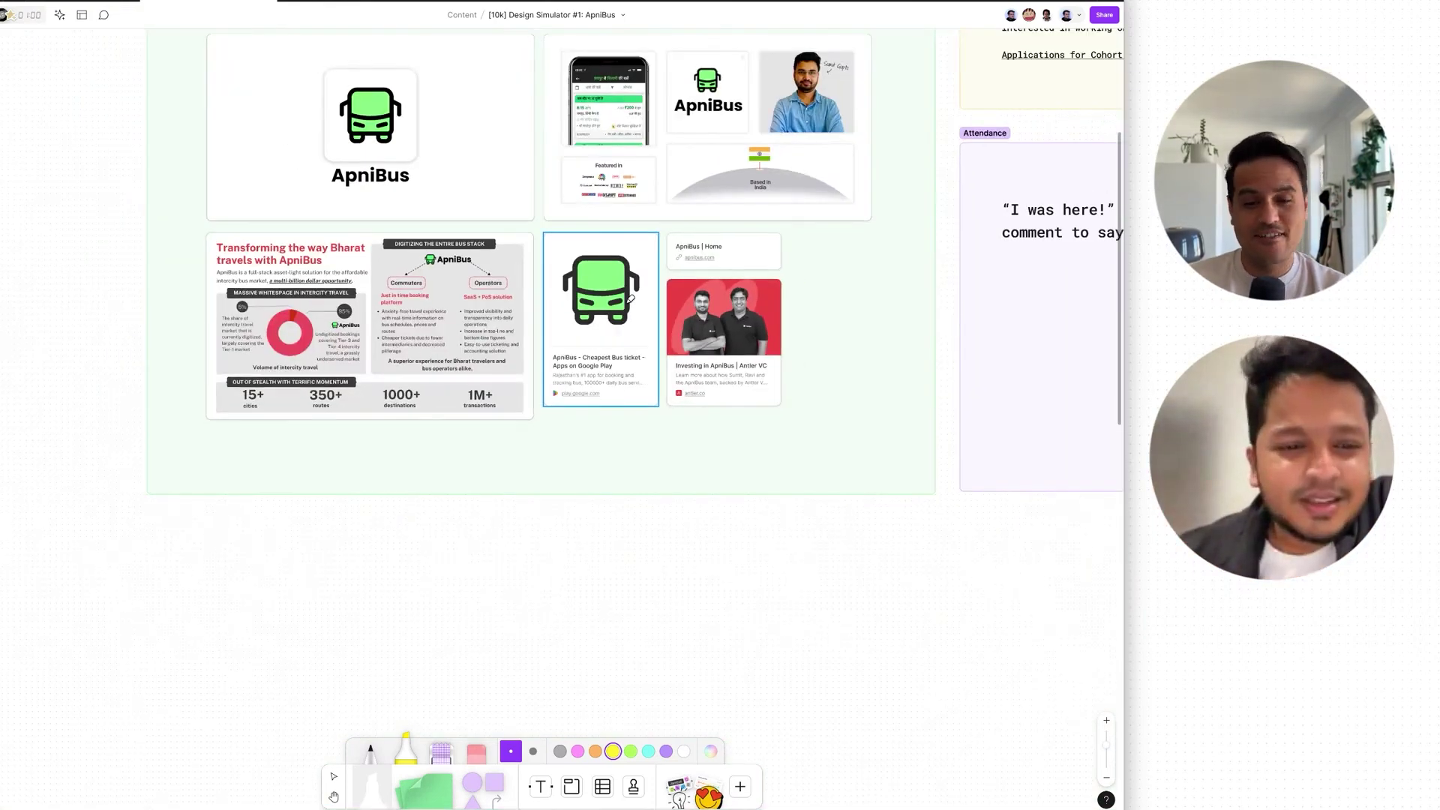
{"action": "scroll", "coordinate": [630, 299], "scroll_direction": "right", "scroll_amount": 10}
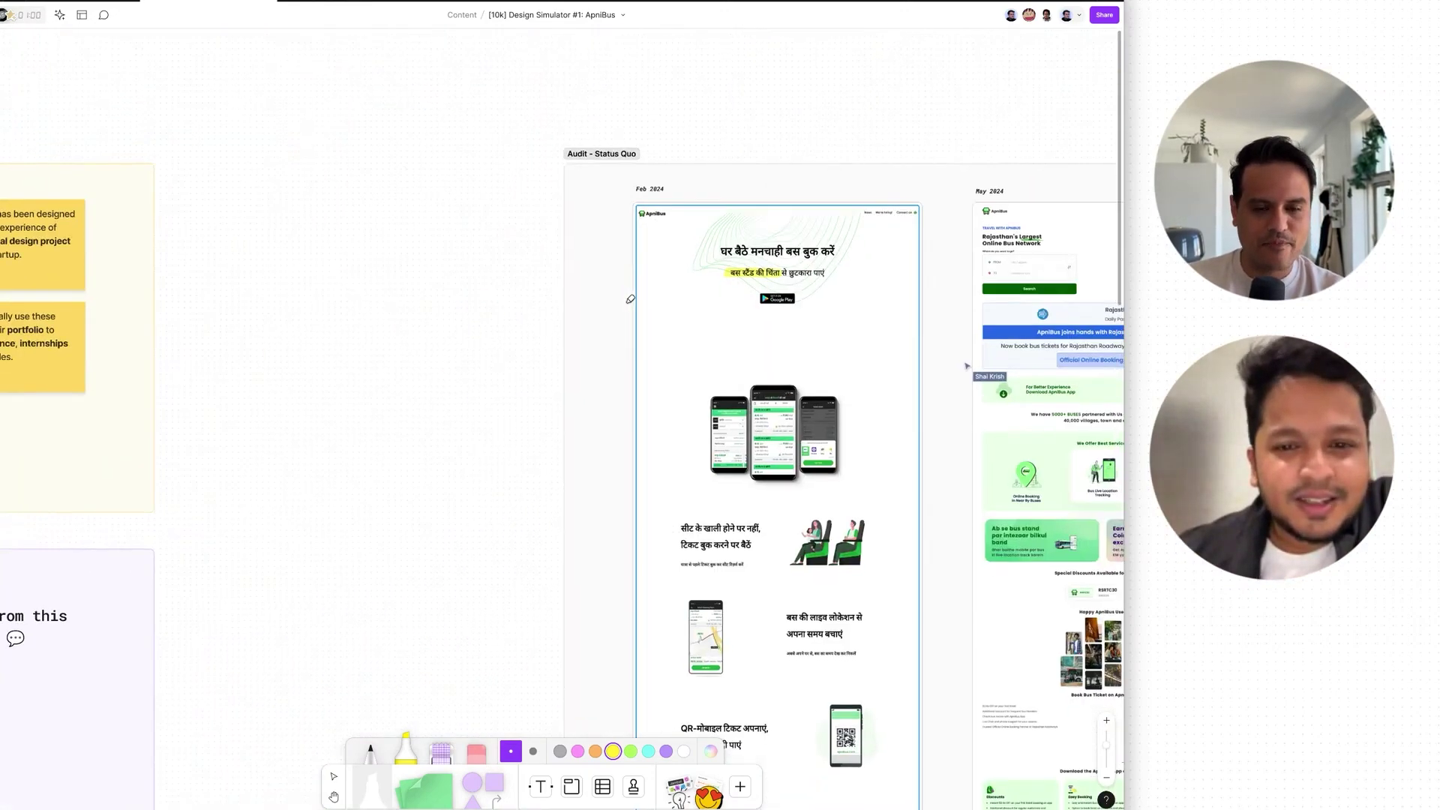
{"action": "scroll", "coordinate": [784, 311], "scroll_direction": "up", "scroll_amount": 5}
{"action": "scroll", "coordinate": [784, 311], "scroll_direction": "right", "scroll_amount": 2}
{"action": "scroll", "coordinate": [784, 311], "scroll_direction": "down", "scroll_amount": 8}
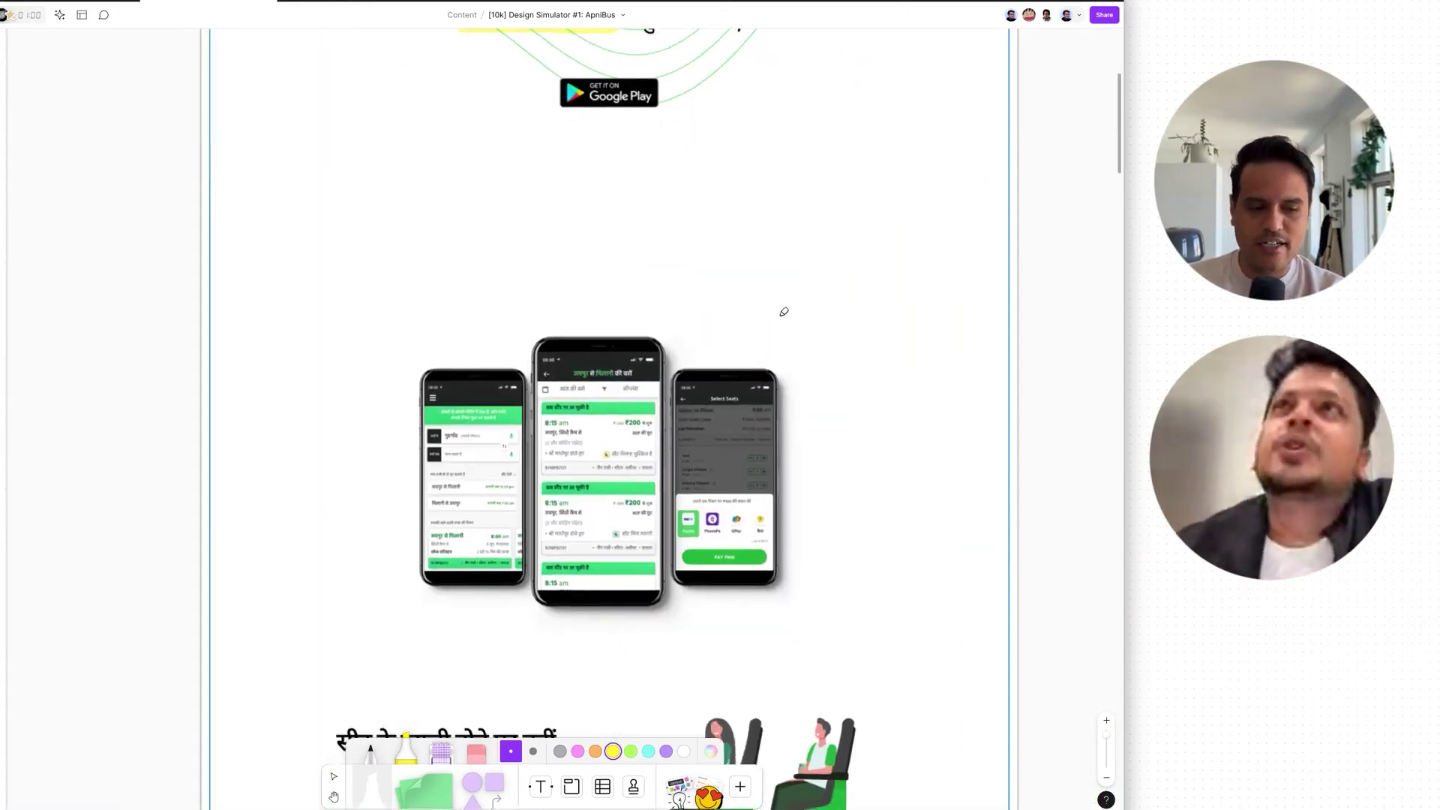
{"action": "scroll", "coordinate": [784, 311], "scroll_direction": "down", "scroll_amount": 2}
{"action": "scroll", "coordinate": [784, 312], "scroll_direction": "down", "scroll_amount": 5}
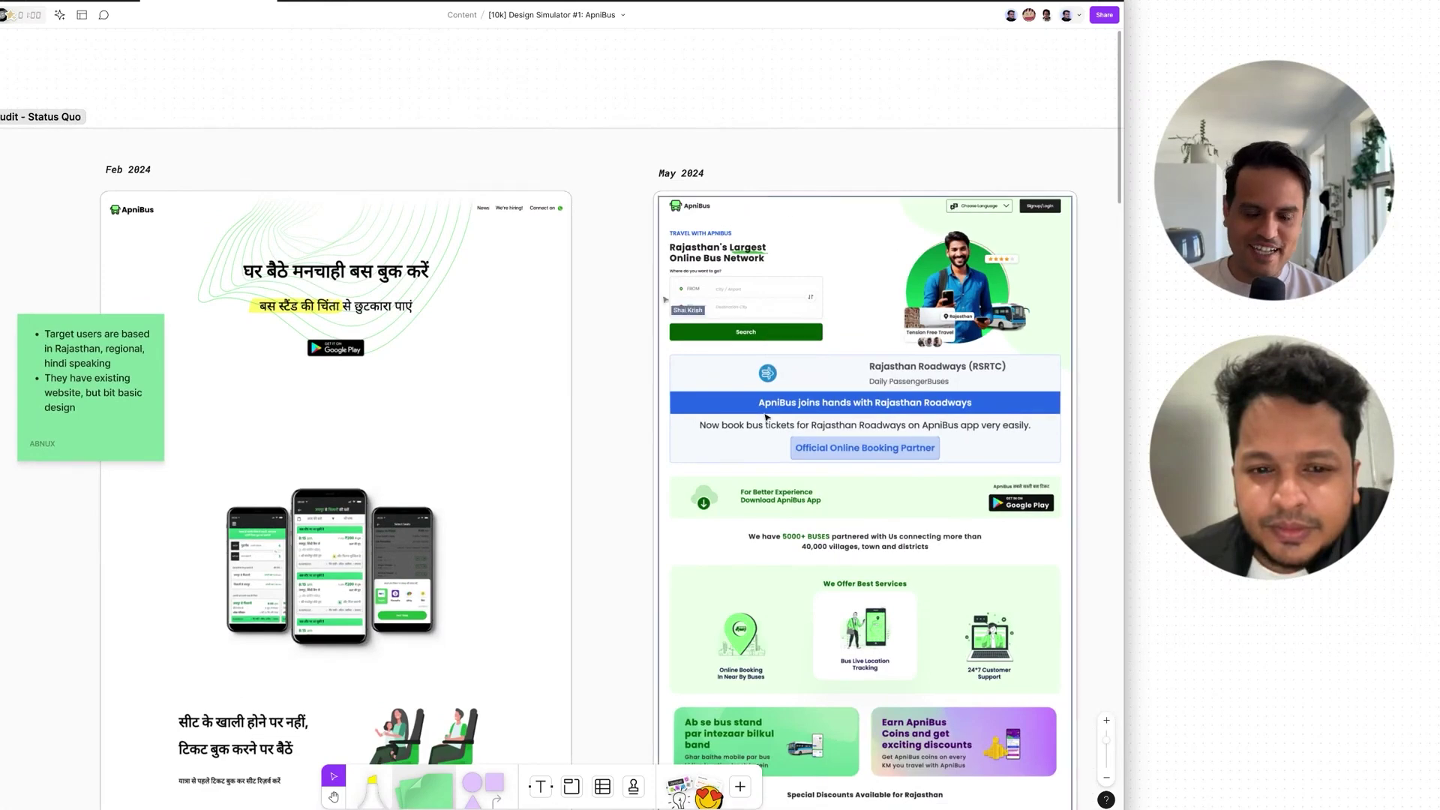
- Highlight the Choose language and Signup/Login options on the May 2024 page in yellow
{"action": "scroll", "coordinate": [898, 317], "scroll_direction": "down", "scroll_amount": 2}
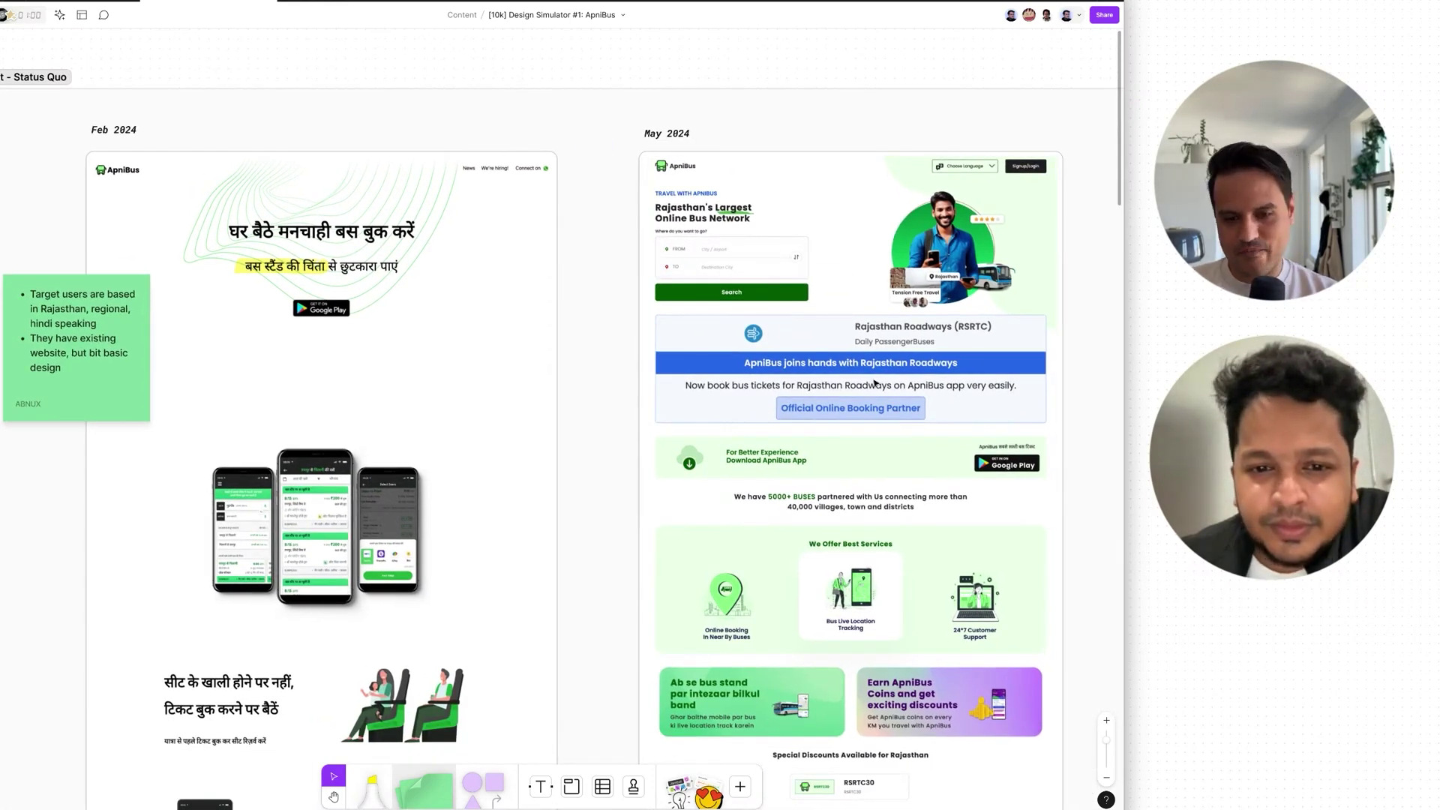
{"action": "scroll", "coordinate": [875, 383], "scroll_direction": "up", "scroll_amount": 5}
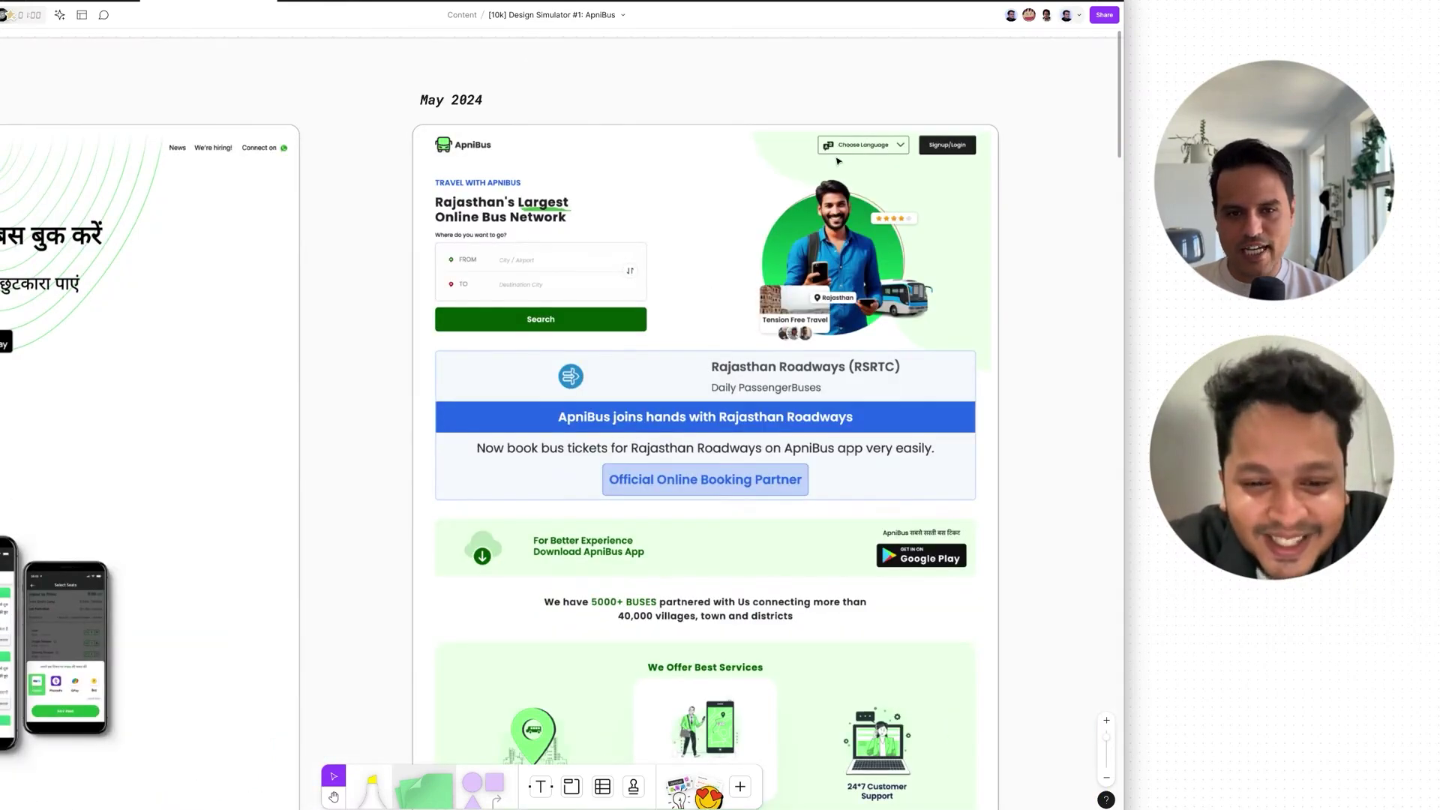
{"action": "scroll", "coordinate": [838, 161], "scroll_direction": "up", "scroll_amount": 2}
{"action": "scroll", "coordinate": [838, 161], "scroll_direction": "down", "scroll_amount": 2}
{"action": "scroll", "coordinate": [838, 161], "scroll_direction": "left", "scroll_amount": 4}
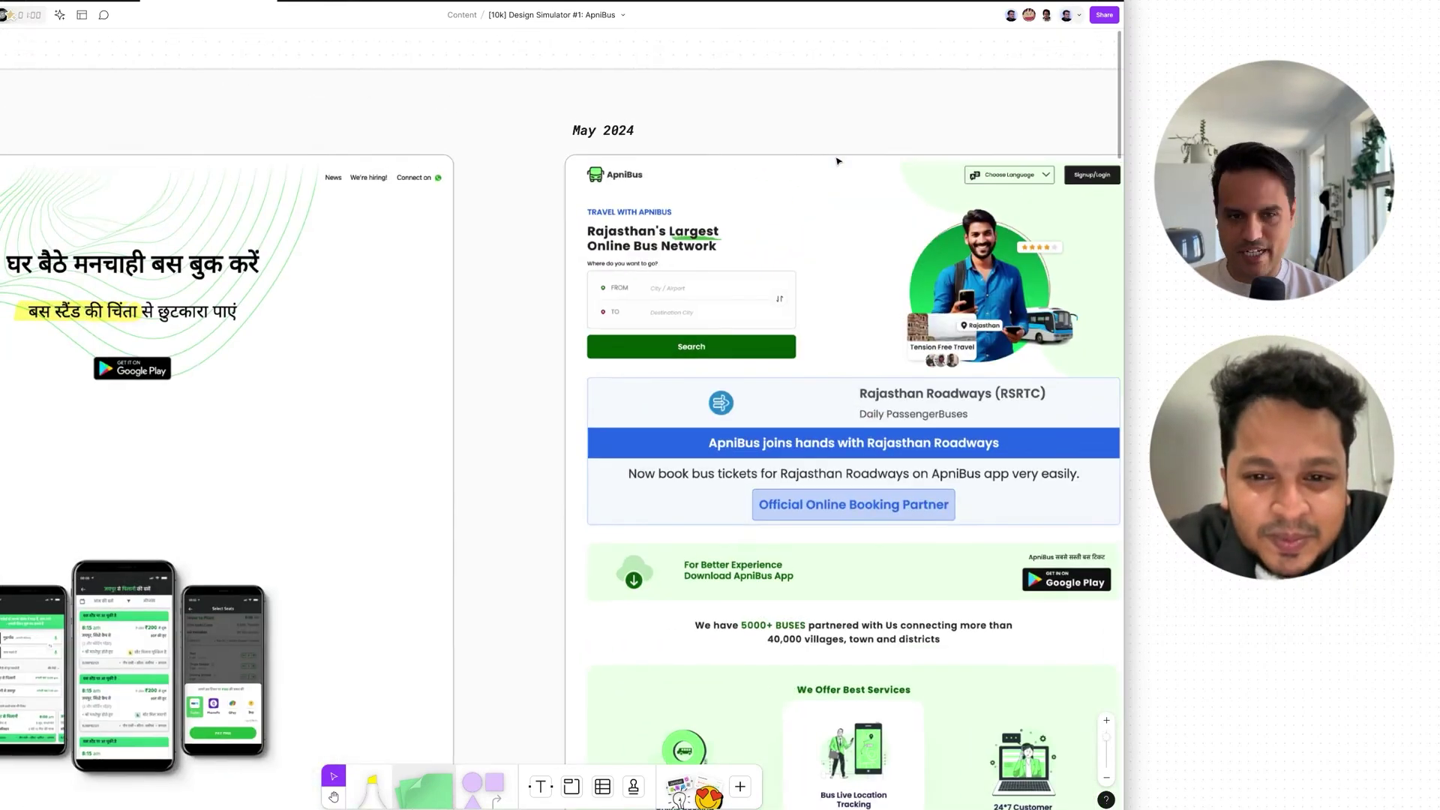
{"action": "scroll", "coordinate": [838, 160], "scroll_direction": "down", "scroll_amount": 3}
{"action": "scroll", "coordinate": [838, 161], "scroll_direction": "right", "scroll_amount": 2}
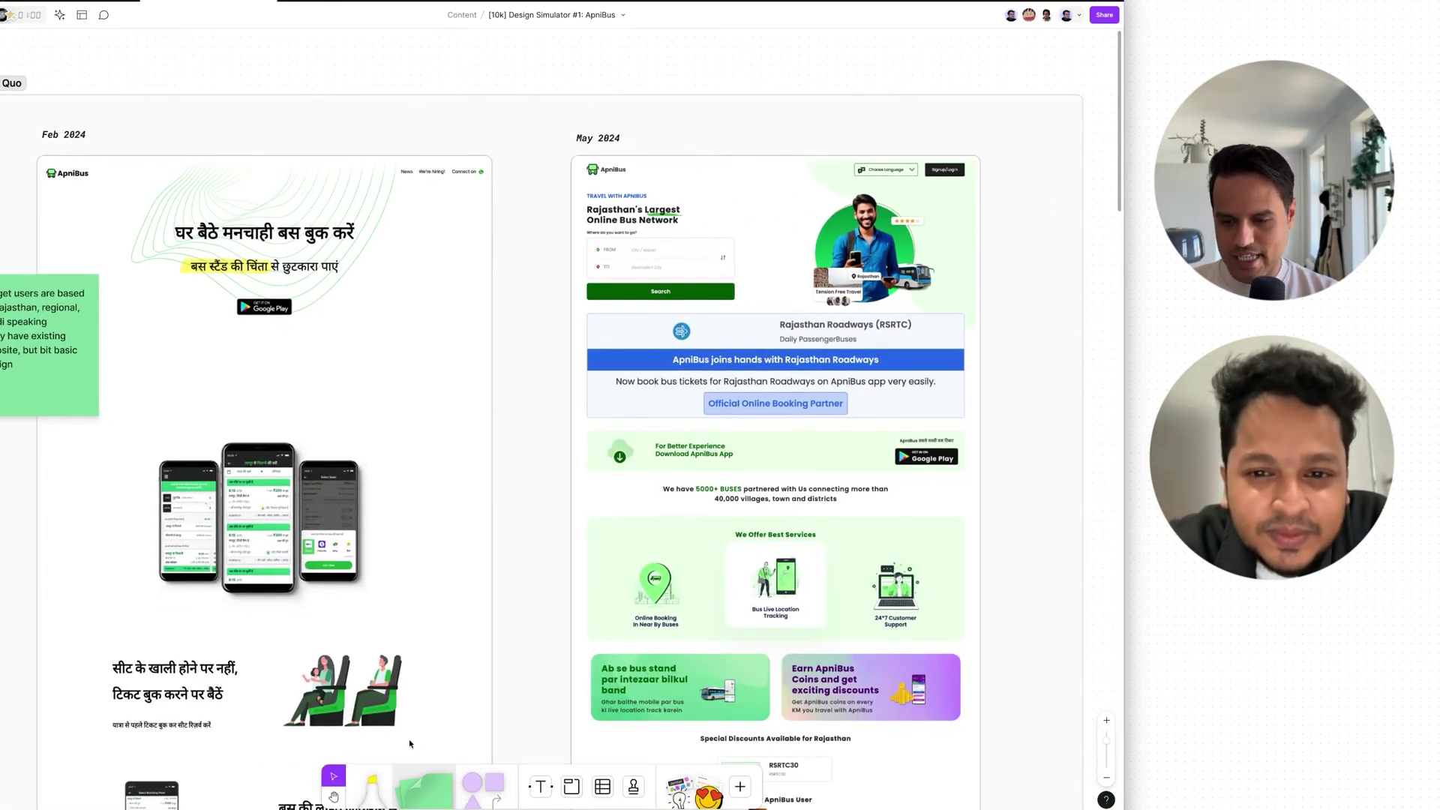
{"action": "left_click", "coordinate": [376, 787]}
{"action": "mouse_move", "coordinate": [900, 150]}
{"action": "left_mouse_down"}
{"action": "mouse_move", "coordinate": [860, 155]}
{"action": "mouse_move", "coordinate": [922, 170]}
{"action": "mouse_move", "coordinate": [898, 152]}
{"action": "left_mouse_up"}
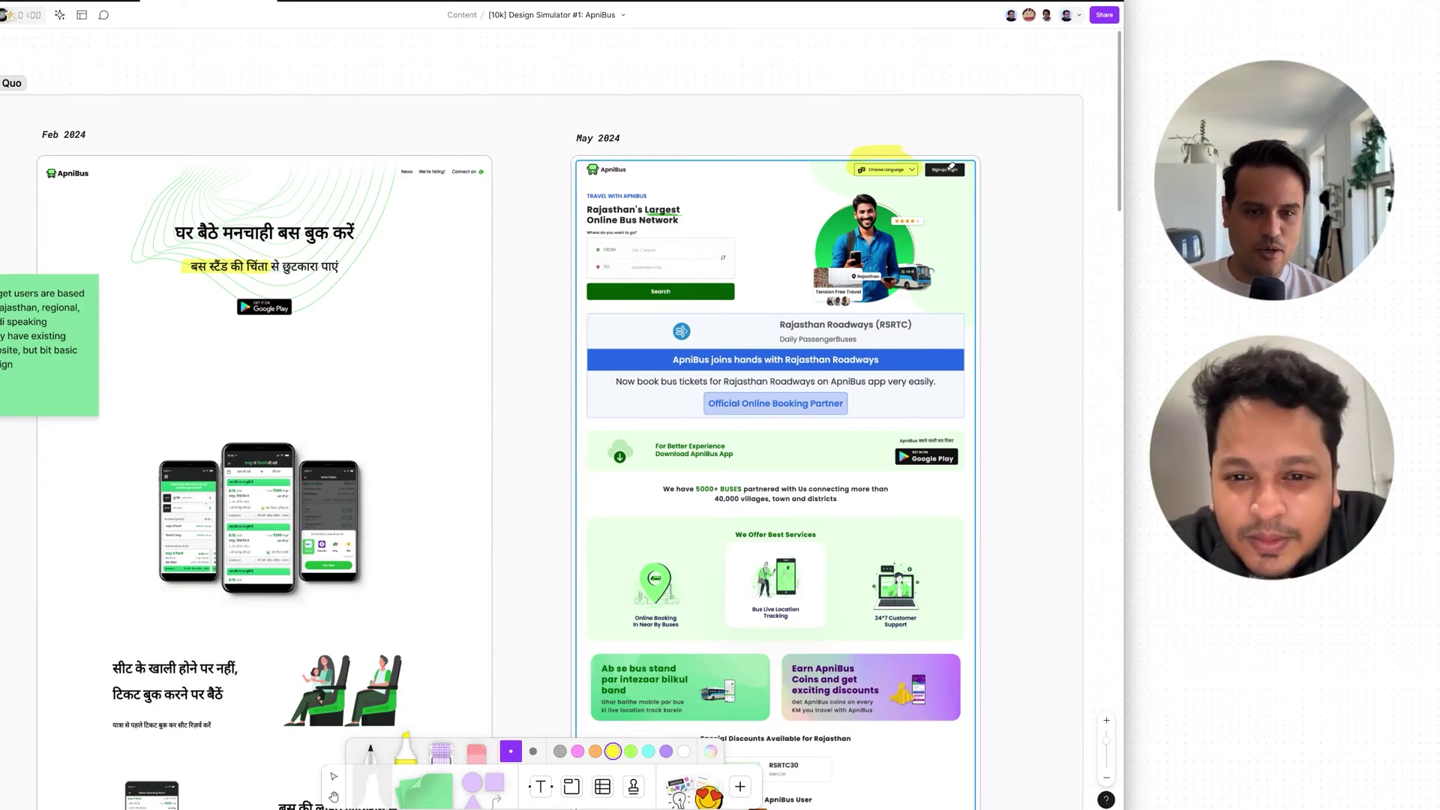
{"action": "mouse_move", "coordinate": [949, 163]}
{"action": "left_mouse_down"}
{"action": "mouse_move", "coordinate": [973, 162]}
{"action": "mouse_move", "coordinate": [946, 171]}
{"action": "left_mouse_up"}
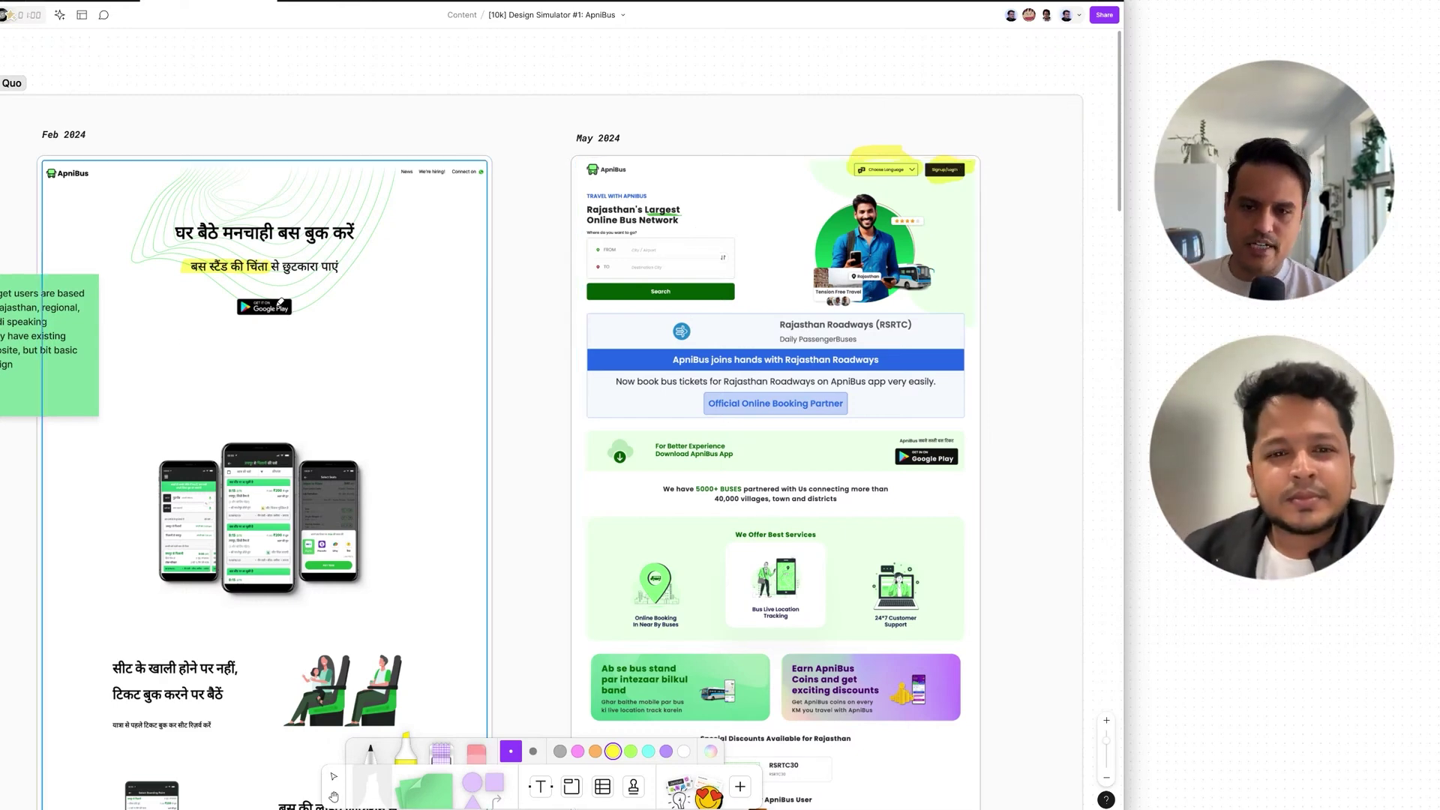
- Draw black marker brackets beside the hero section and the Rajasthan Roadways card
{"action": "left_click", "coordinate": [366, 767]}
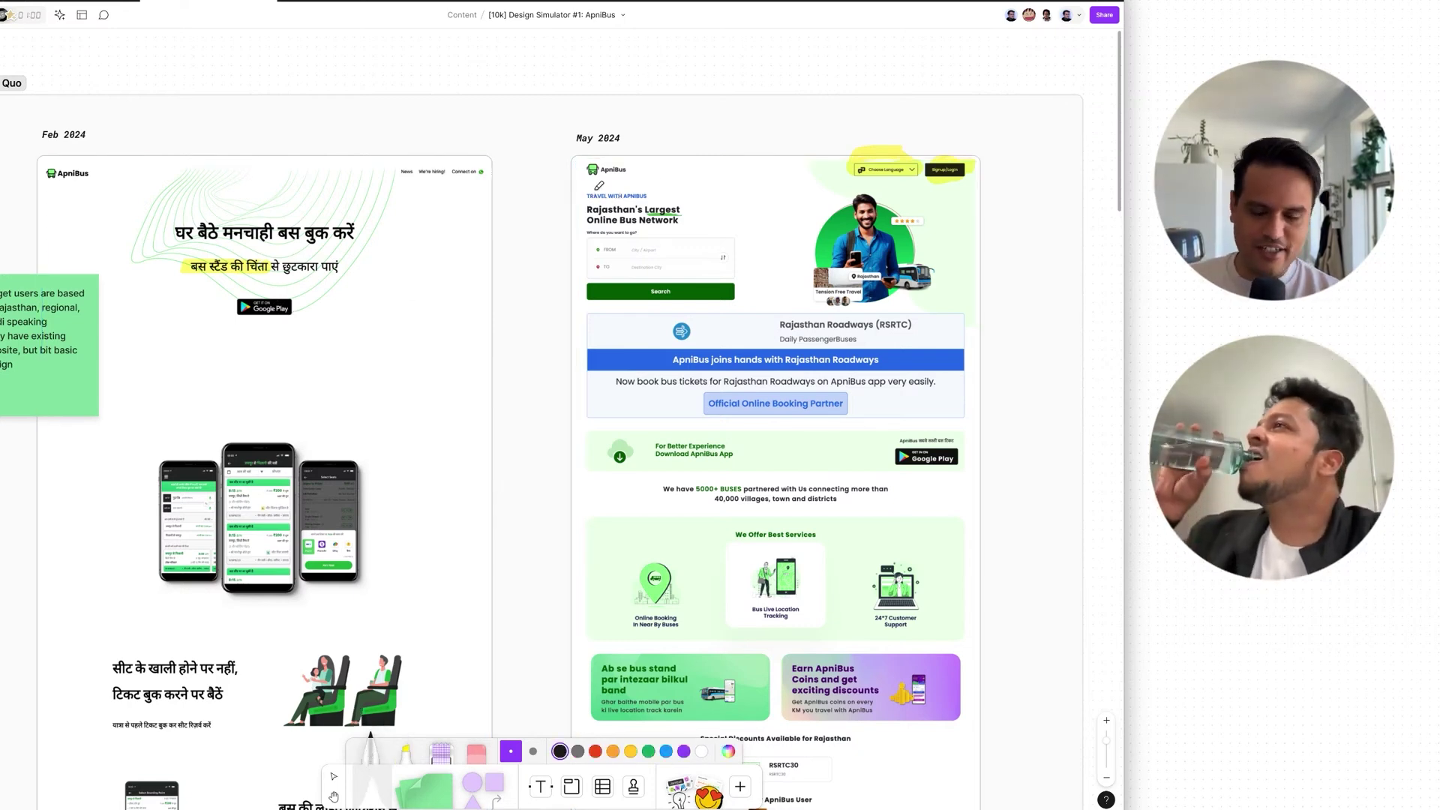
{"action": "mouse_move", "coordinate": [598, 189]}
{"action": "left_mouse_down"}
{"action": "mouse_move", "coordinate": [568, 234]}
{"action": "mouse_move", "coordinate": [568, 306]}
{"action": "mouse_move", "coordinate": [595, 305]}
{"action": "left_mouse_up"}
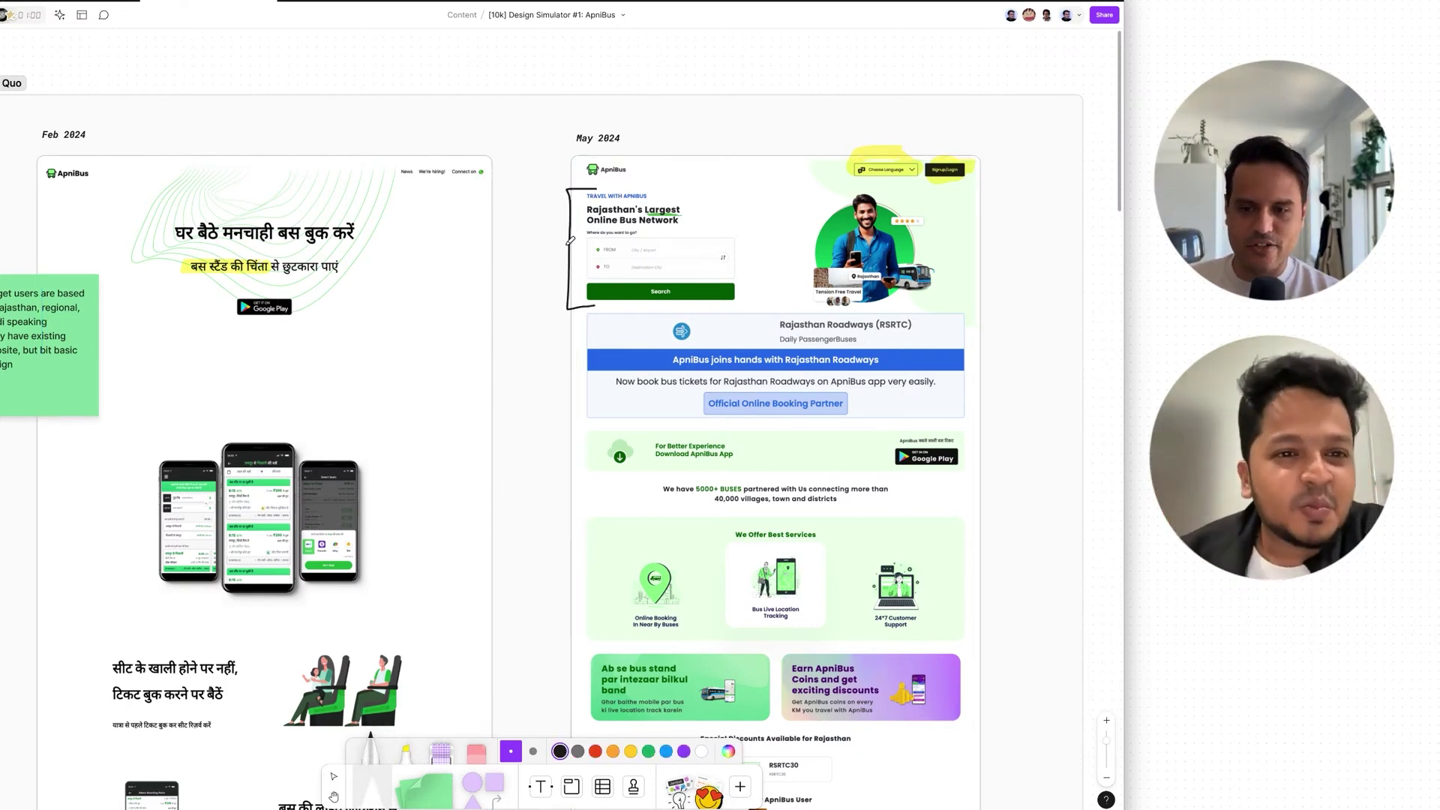
{"action": "left_click_drag", "start_coordinate": [568, 244], "coordinate": [559, 257]}
{"action": "scroll", "coordinate": [797, 337], "scroll_direction": "up", "scroll_amount": 3}
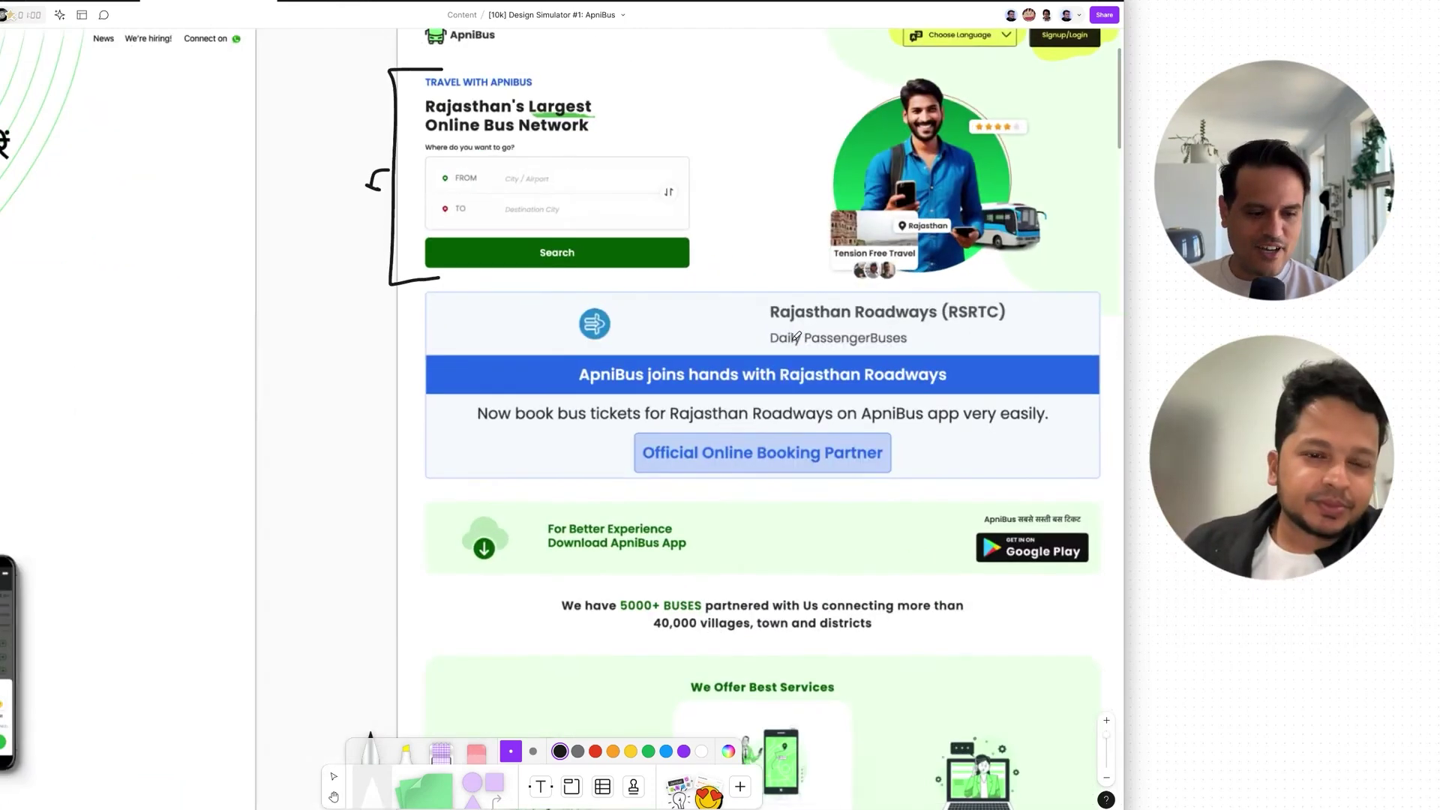
{"action": "scroll", "coordinate": [797, 337], "scroll_direction": "up", "scroll_amount": 2}
{"action": "scroll", "coordinate": [797, 337], "scroll_direction": "right", "scroll_amount": 2}
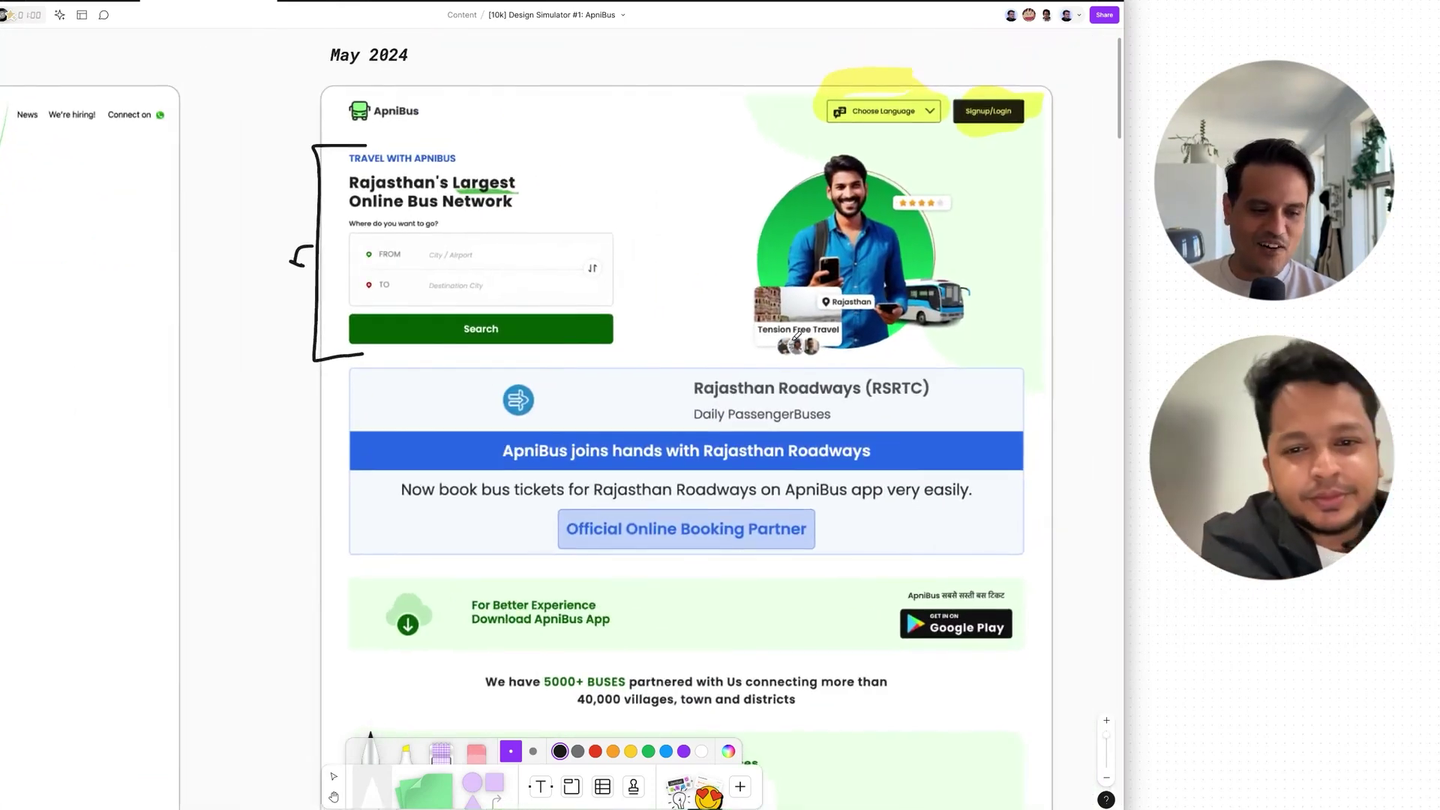
{"action": "scroll", "coordinate": [796, 335], "scroll_direction": "up", "scroll_amount": 1}
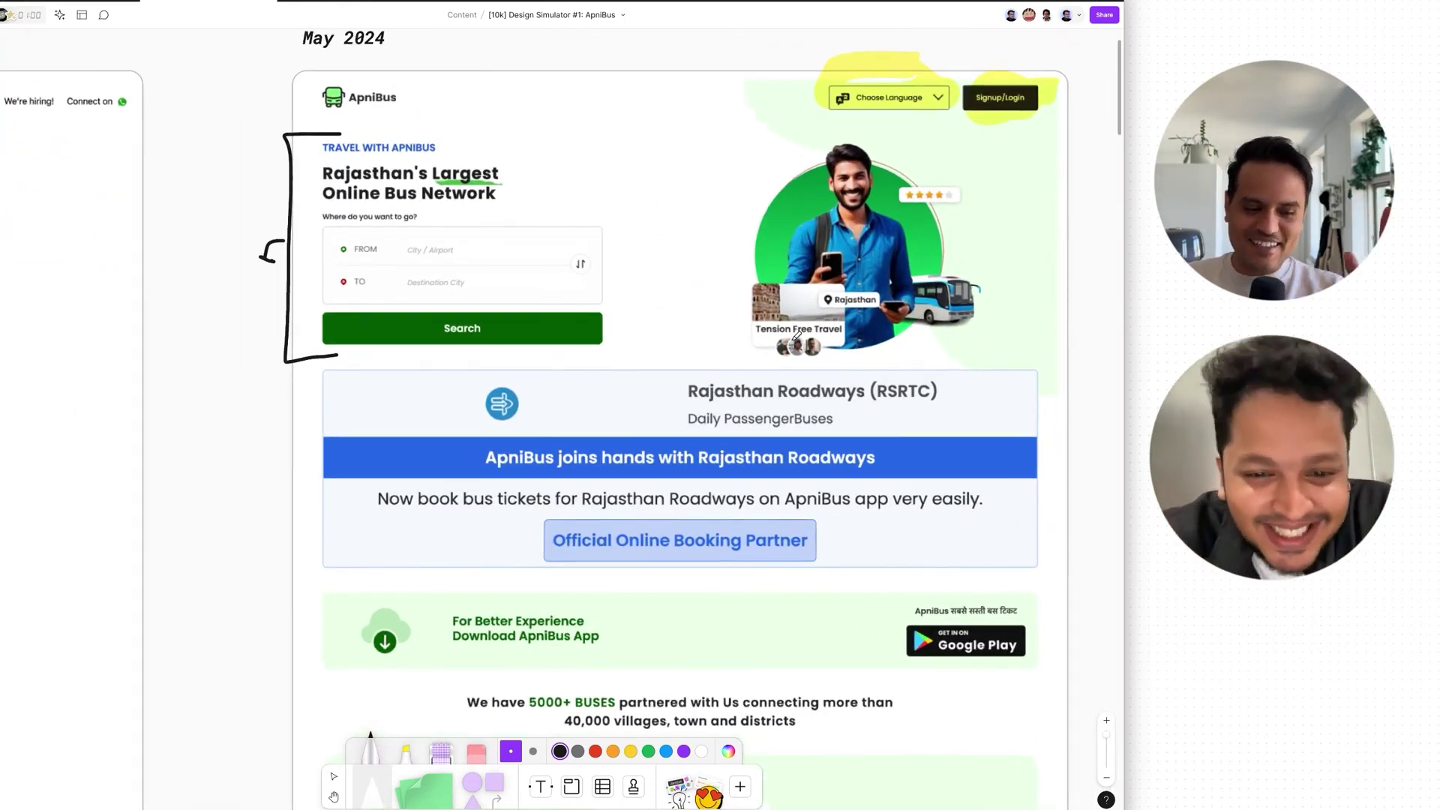
{"action": "scroll", "coordinate": [797, 335], "scroll_direction": "up", "scroll_amount": 1}
{"action": "scroll", "coordinate": [797, 335], "scroll_direction": "right", "scroll_amount": 1}
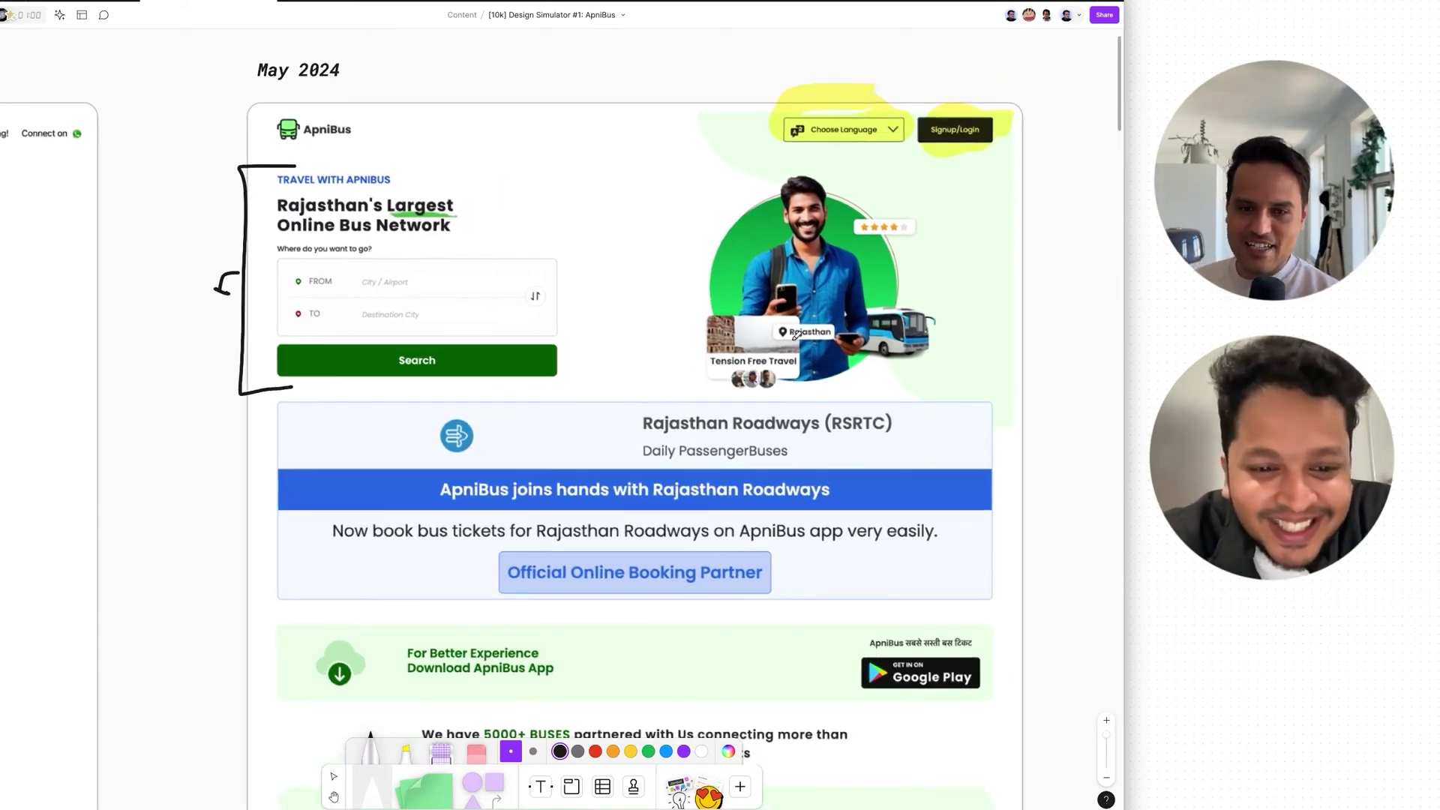
{"action": "scroll", "coordinate": [780, 409], "scroll_direction": "up", "scroll_amount": 2}
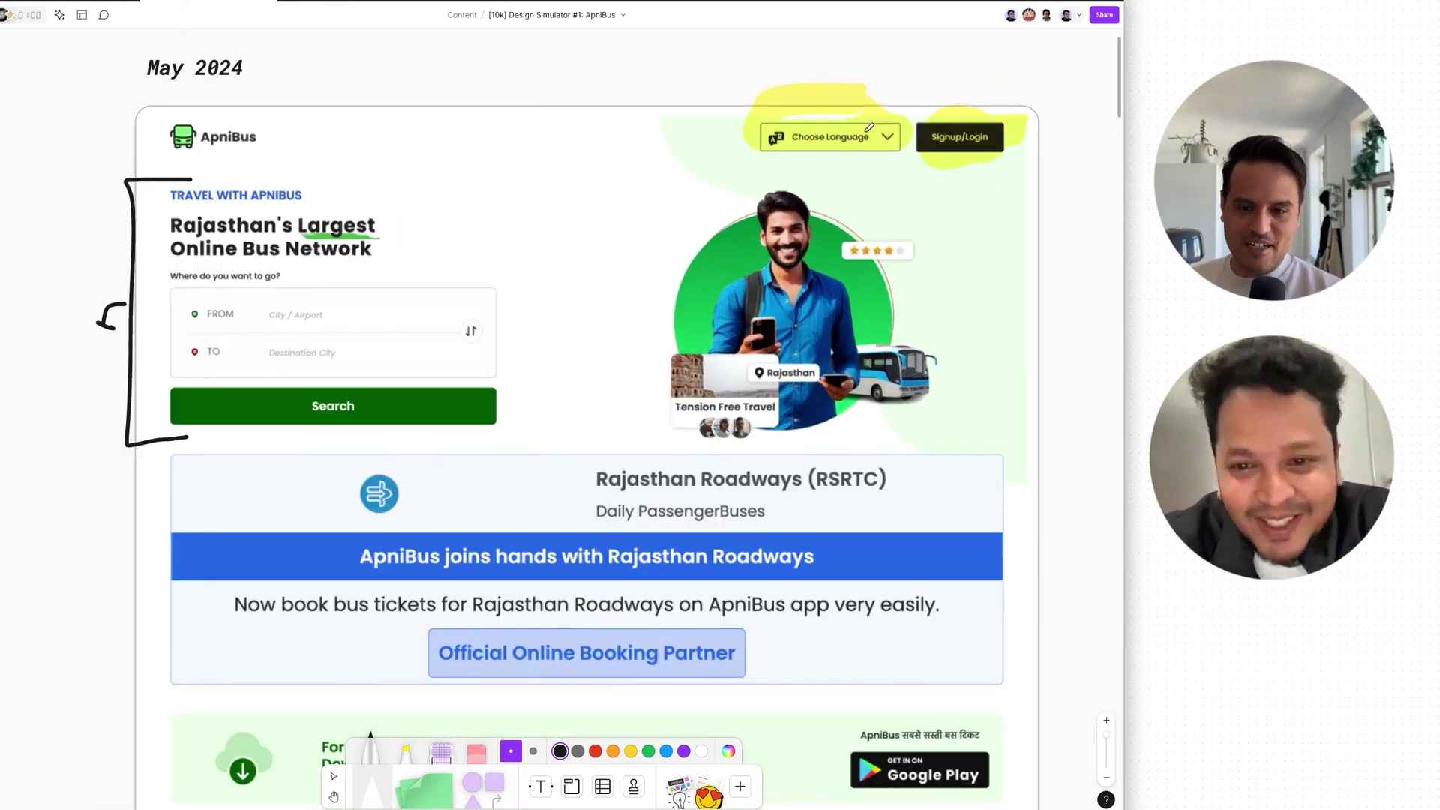
{"action": "scroll", "coordinate": [780, 409], "scroll_direction": "down", "scroll_amount": 2}
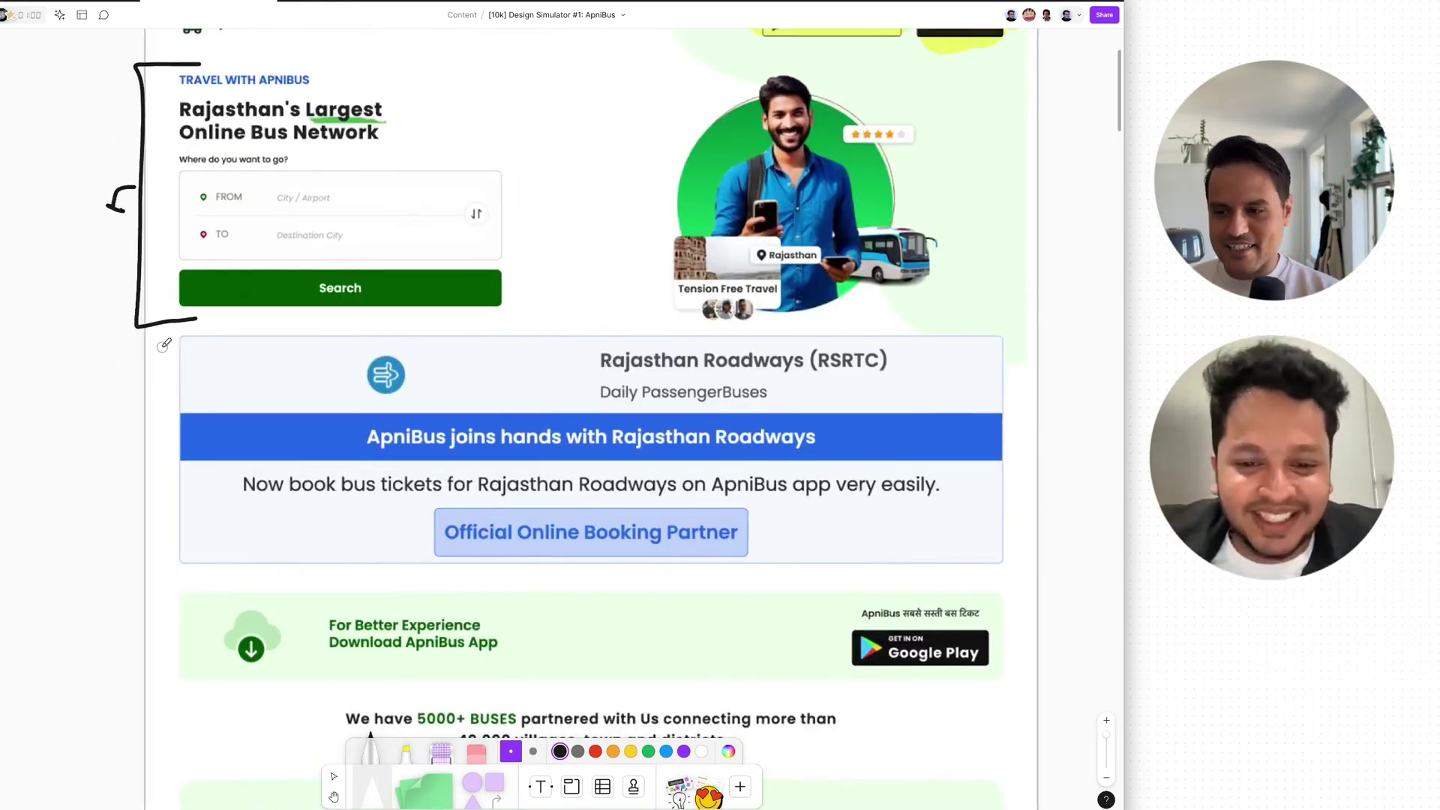
{"action": "mouse_move", "coordinate": [164, 346]}
{"action": "left_mouse_down"}
{"action": "mouse_move", "coordinate": [140, 570]}
{"action": "mouse_move", "coordinate": [156, 574]}
{"action": "left_mouse_up"}
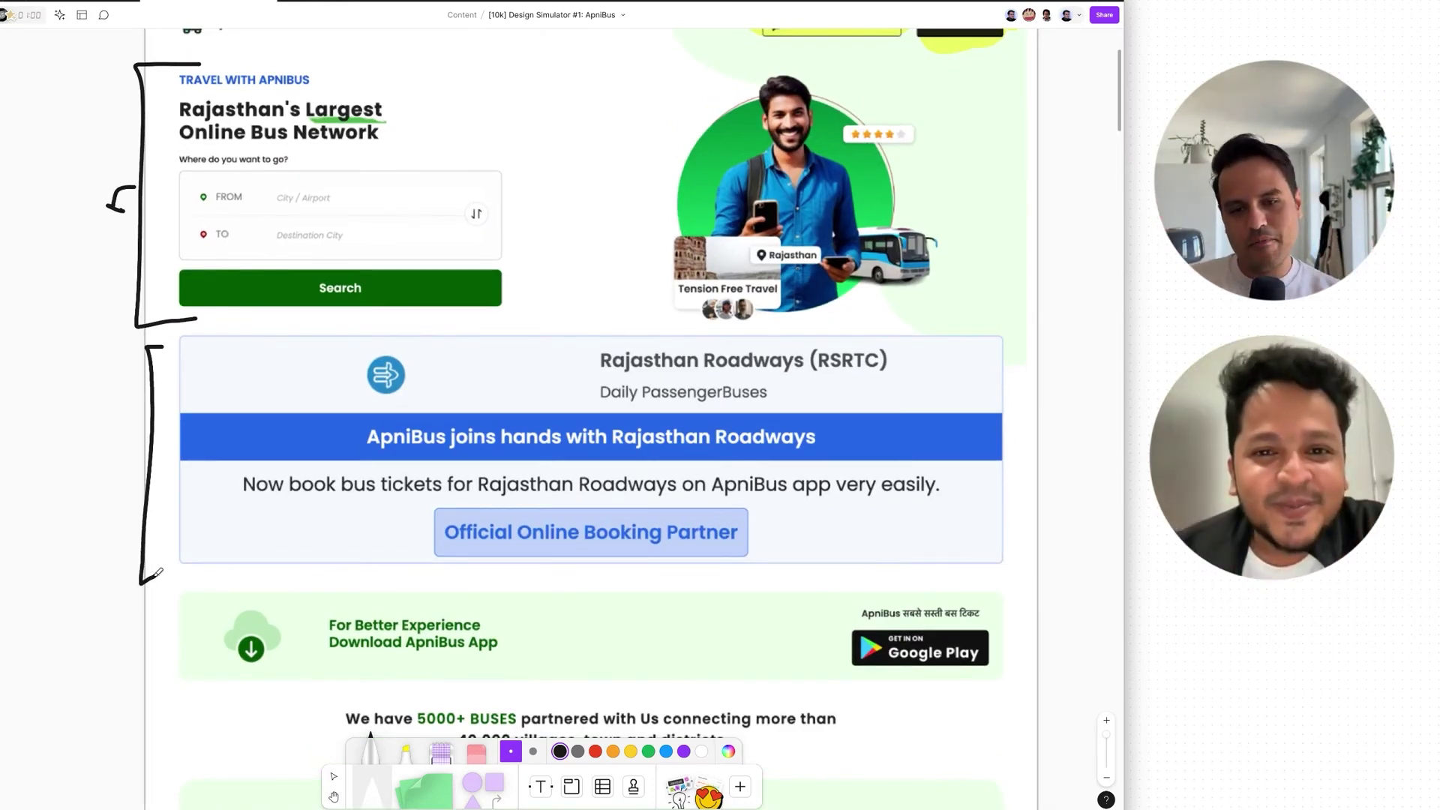
{"action": "scroll", "coordinate": [878, 182], "scroll_direction": "down", "scroll_amount": 5}
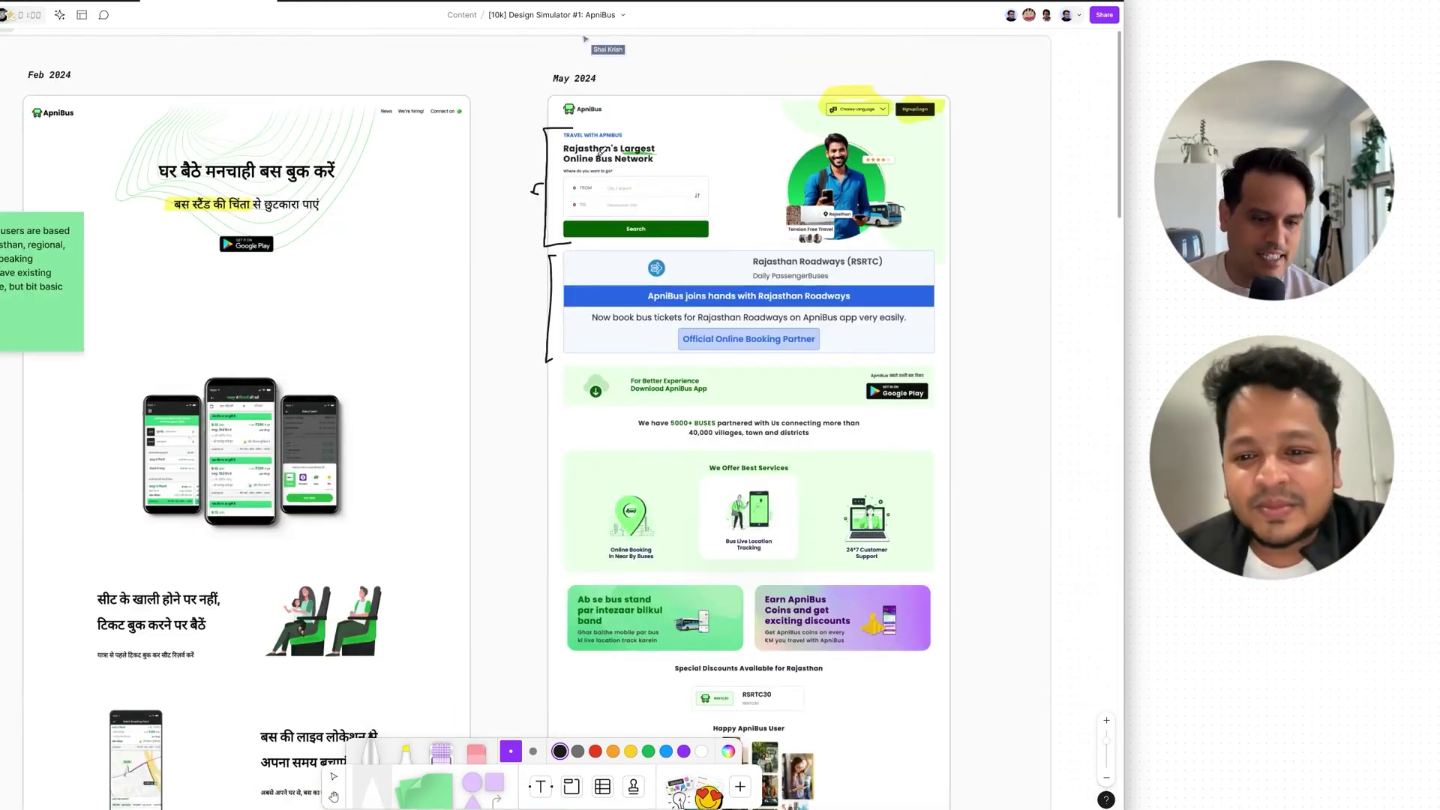
- Add a text label 'web' beside the hero bracket
{"action": "key", "text": "t"}
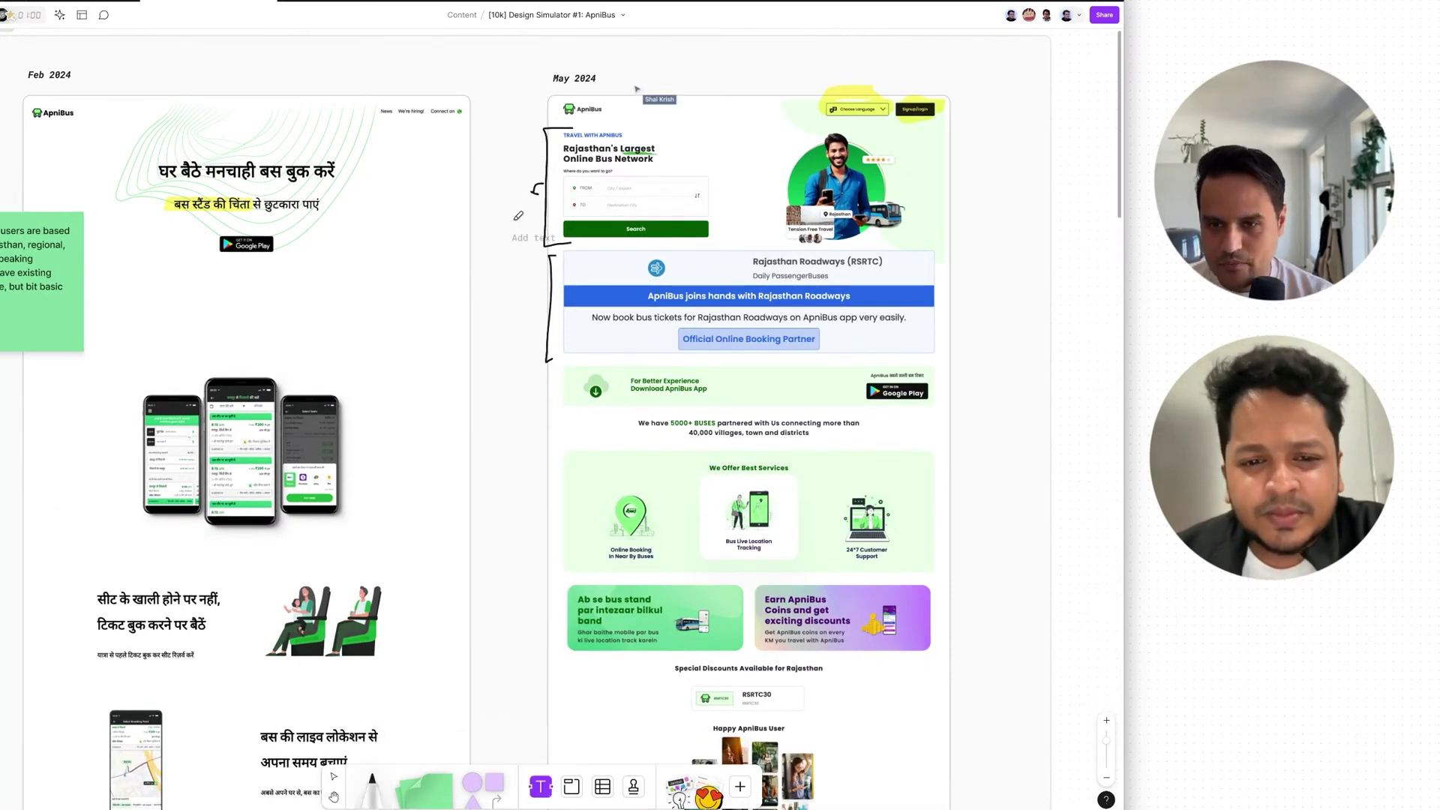
{"action": "left_click", "coordinate": [513, 204]}
{"action": "type", "text": "web"}
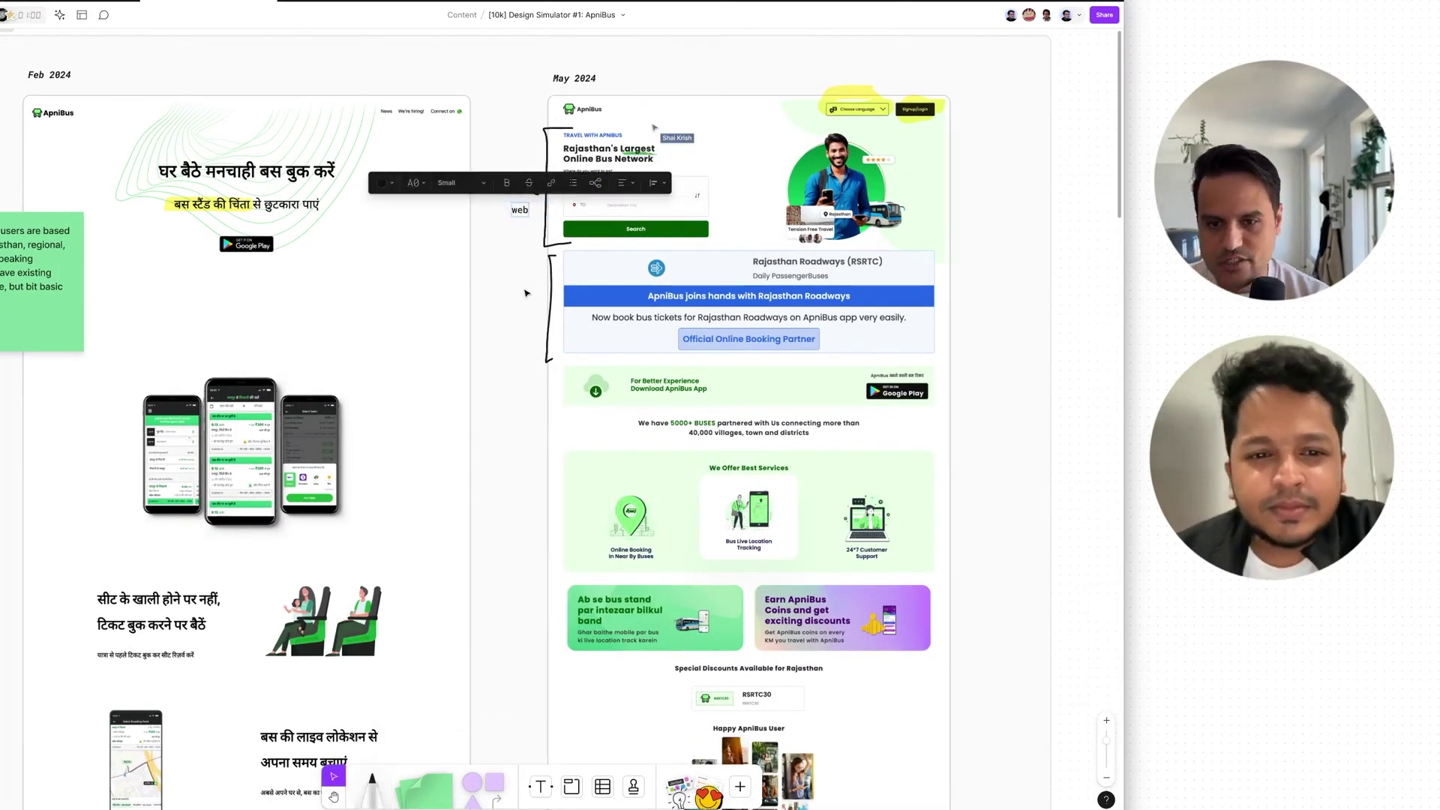
{"action": "key", "text": "Escape"}
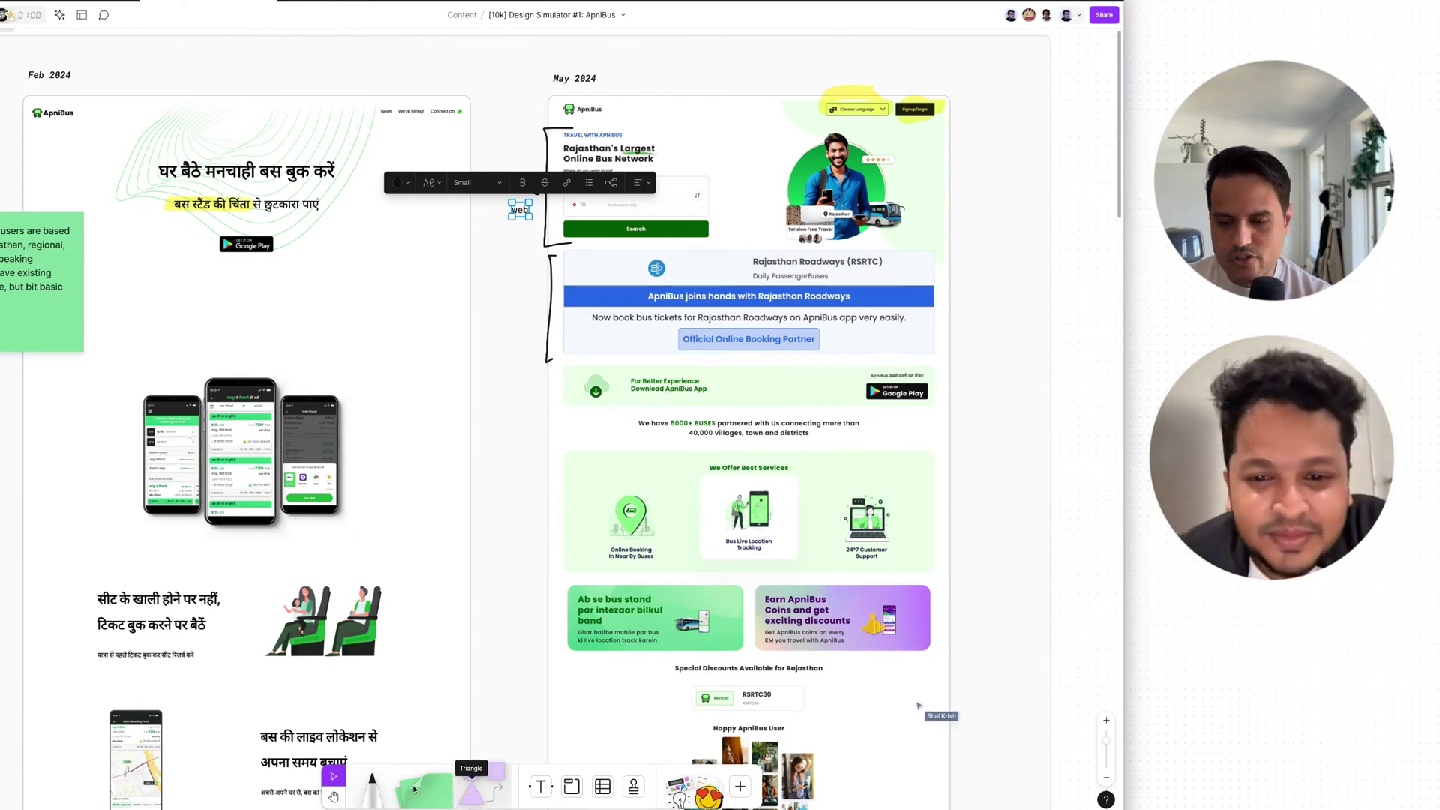
- Highlight 5000+ BUSES and 40,000 villages on the May 2024 page in yellow
{"action": "left_click", "coordinate": [375, 784]}
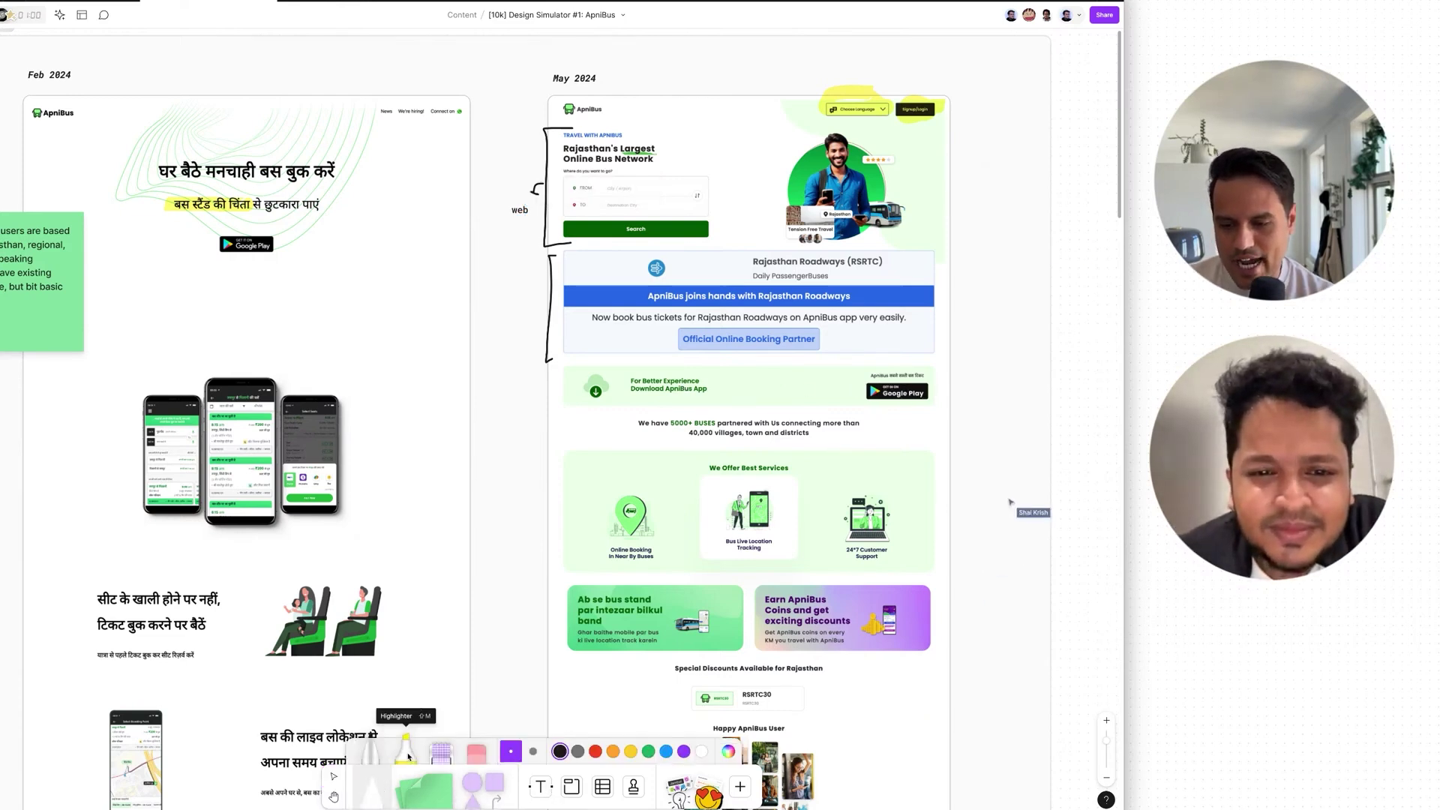
{"action": "left_click", "coordinate": [406, 750]}
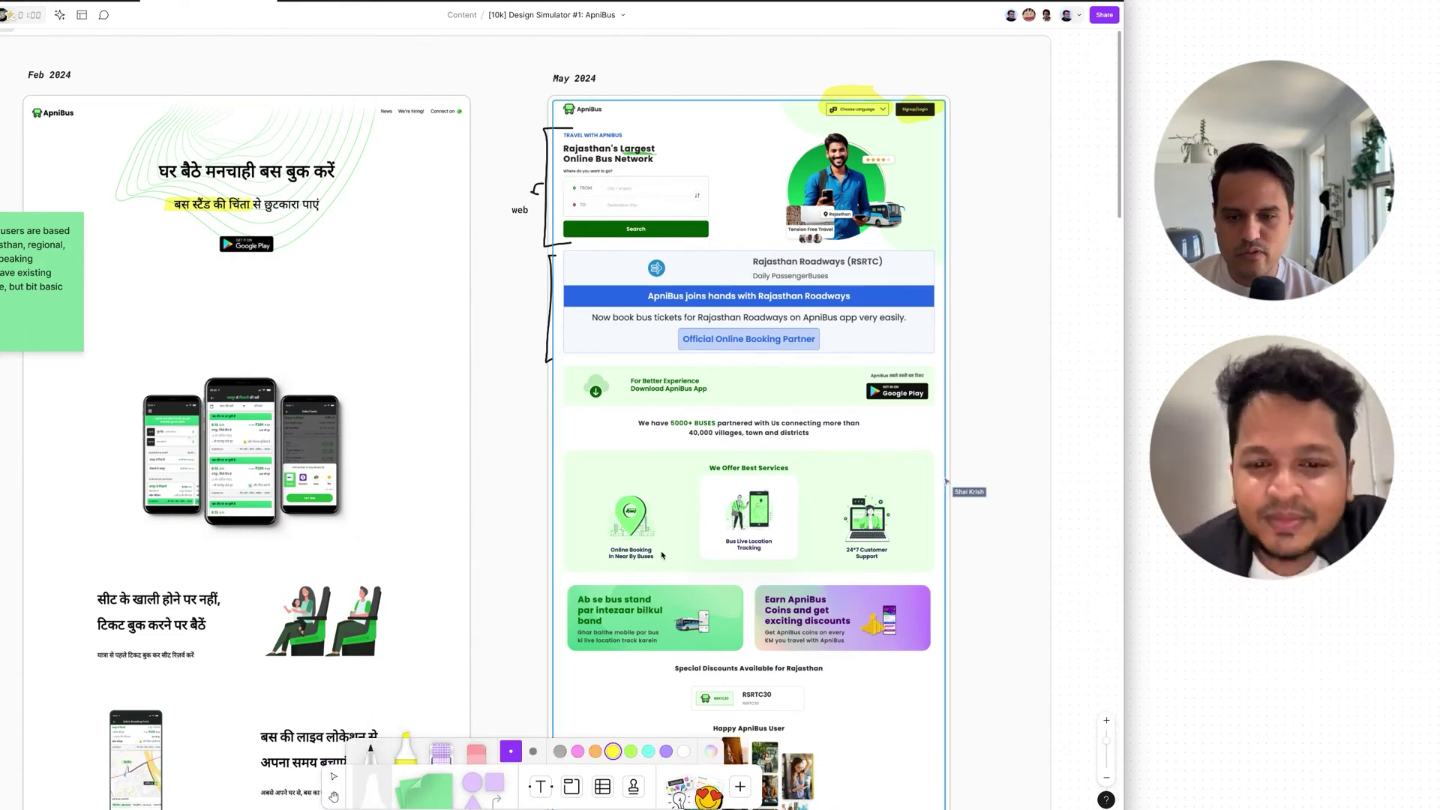
{"action": "left_click_drag", "start_coordinate": [671, 423], "coordinate": [718, 423]}
{"action": "scroll", "coordinate": [683, 425], "scroll_direction": "down", "scroll_amount": 1}
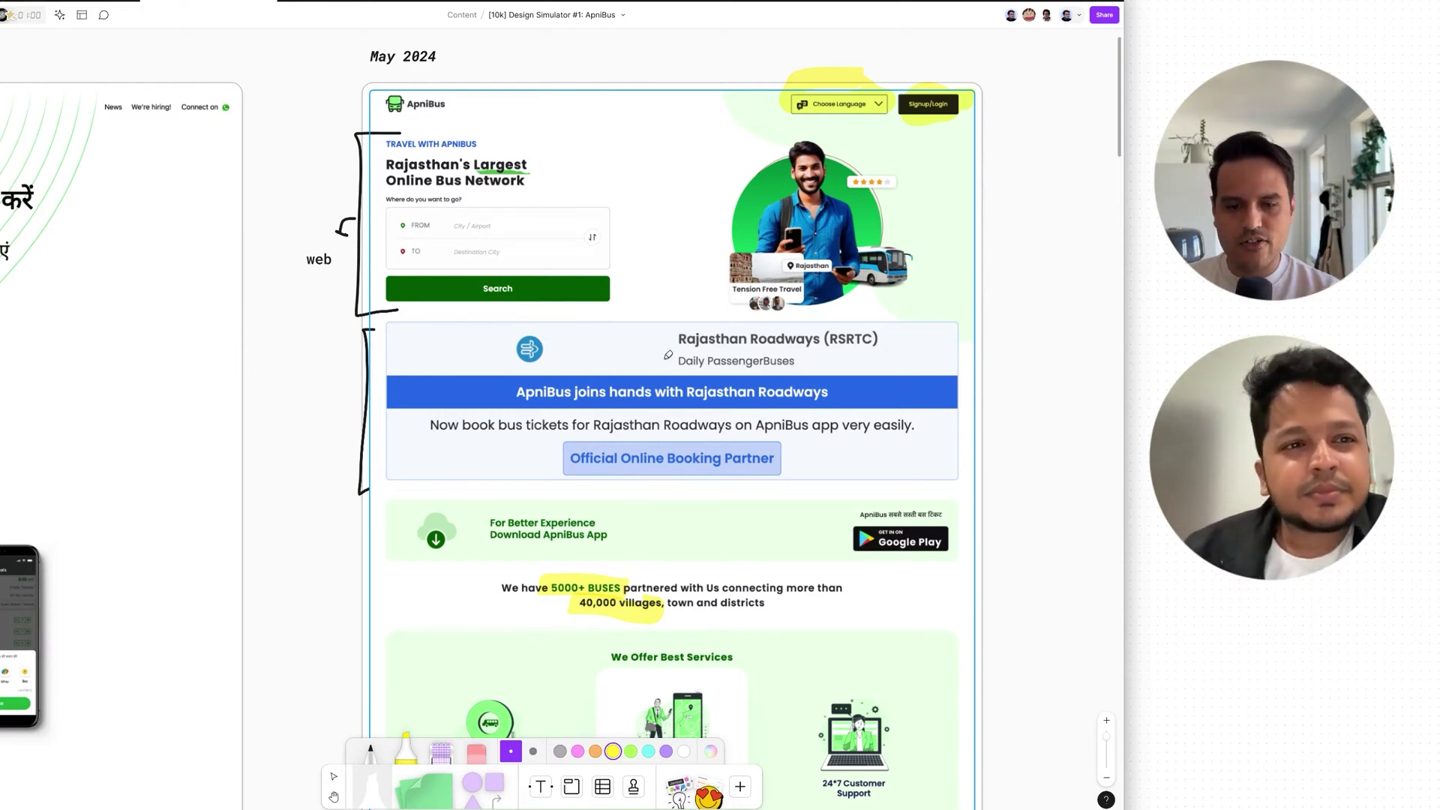
{"action": "scroll", "coordinate": [668, 355], "scroll_direction": "up", "scroll_amount": 5}
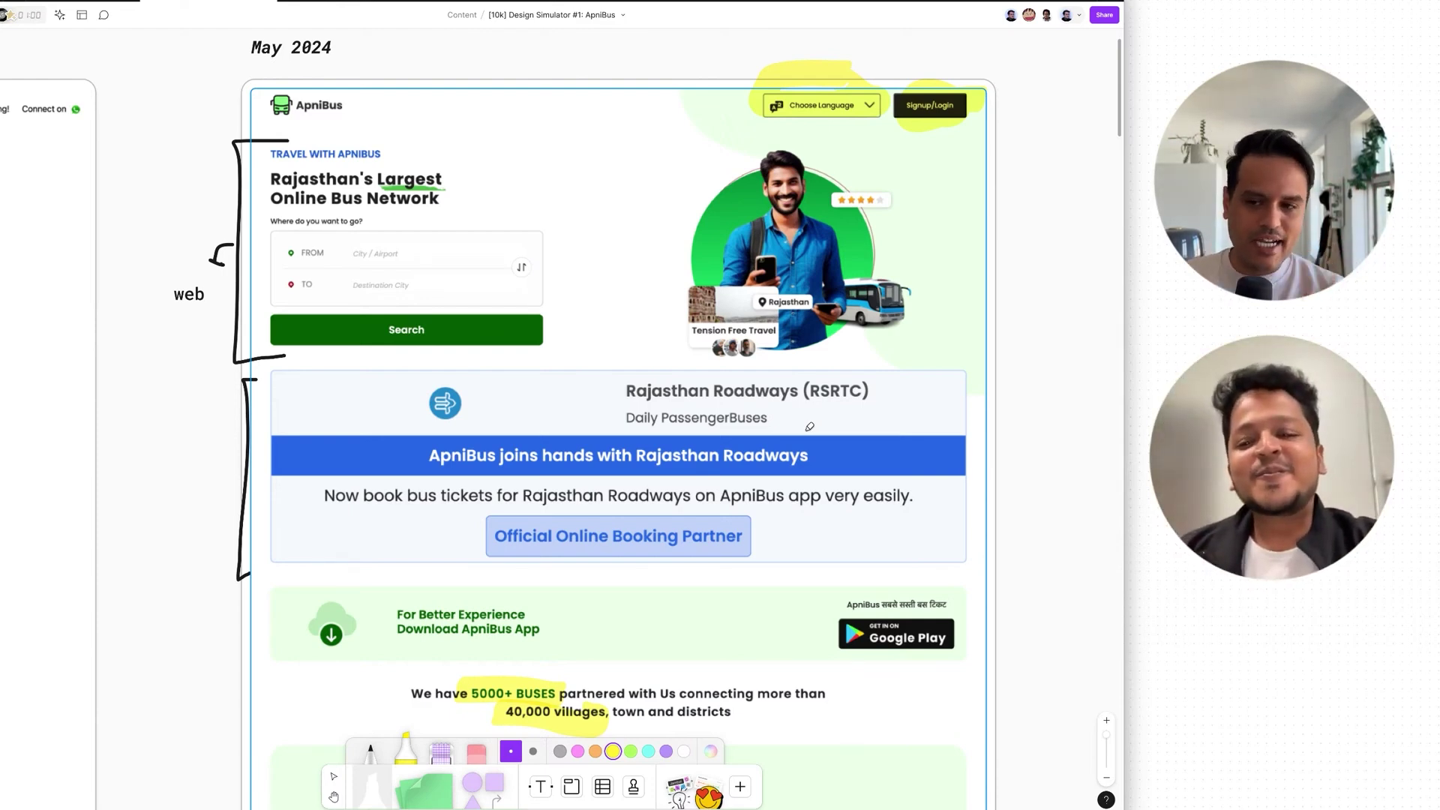
- Add an 'H1' label beside the hero headline and place copies by the RSRTC title and blue banner
{"action": "key", "text": "t"}
{"action": "left_click", "coordinate": [471, 202]}
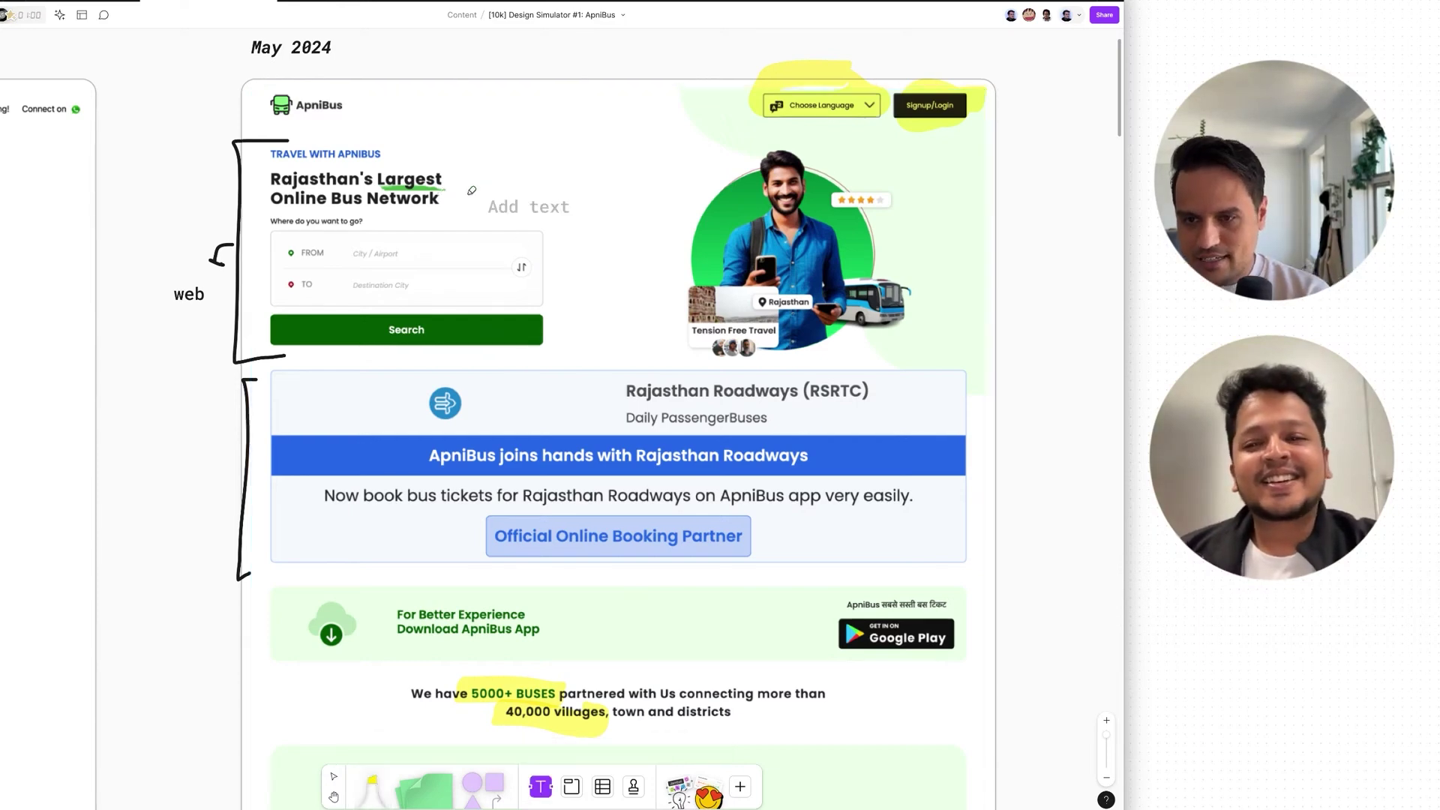
{"action": "type", "text": "H1"}
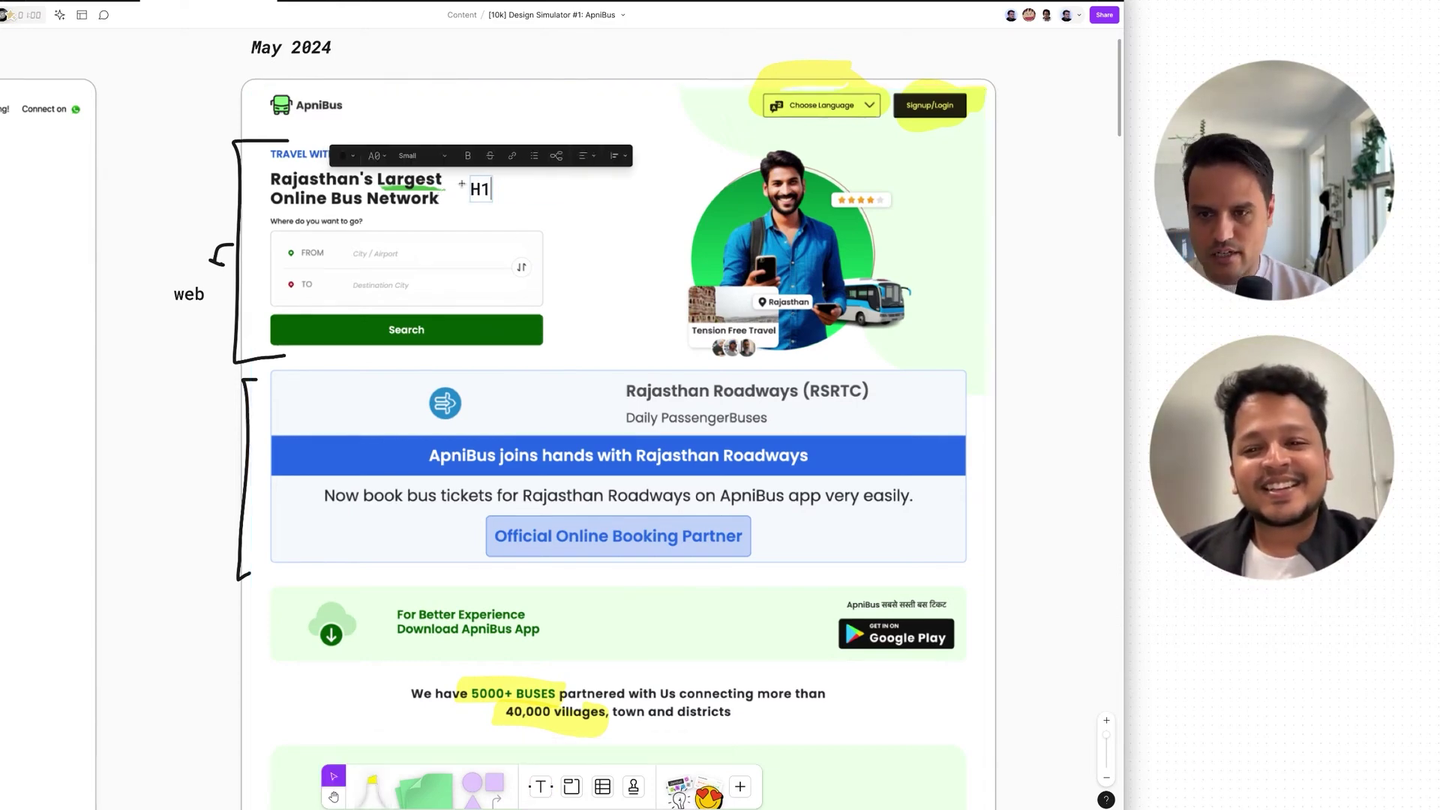
{"action": "key", "text": "Escape"}
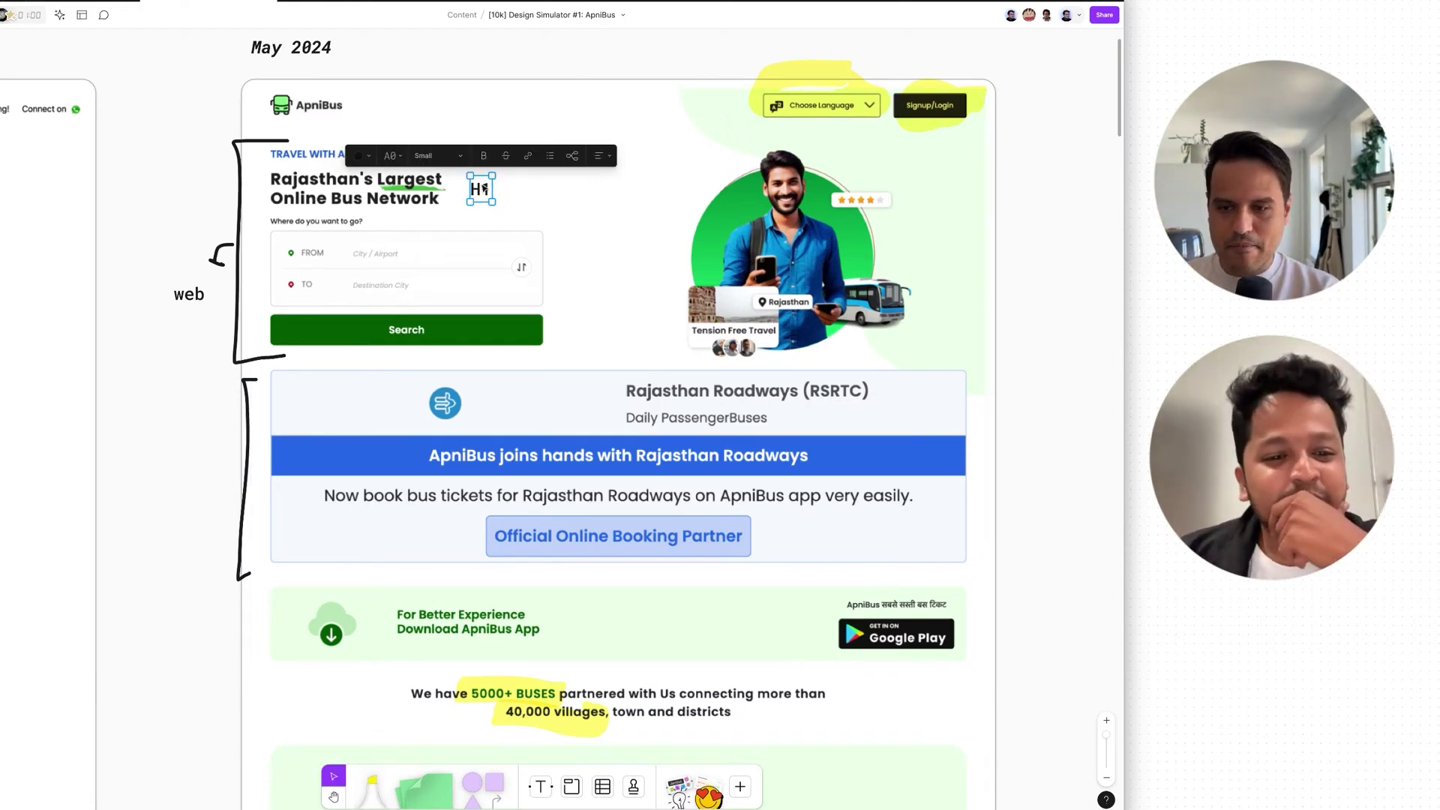
{"action": "left_click_drag", "start_coordinate": [484, 190], "coordinate": [588, 396]}
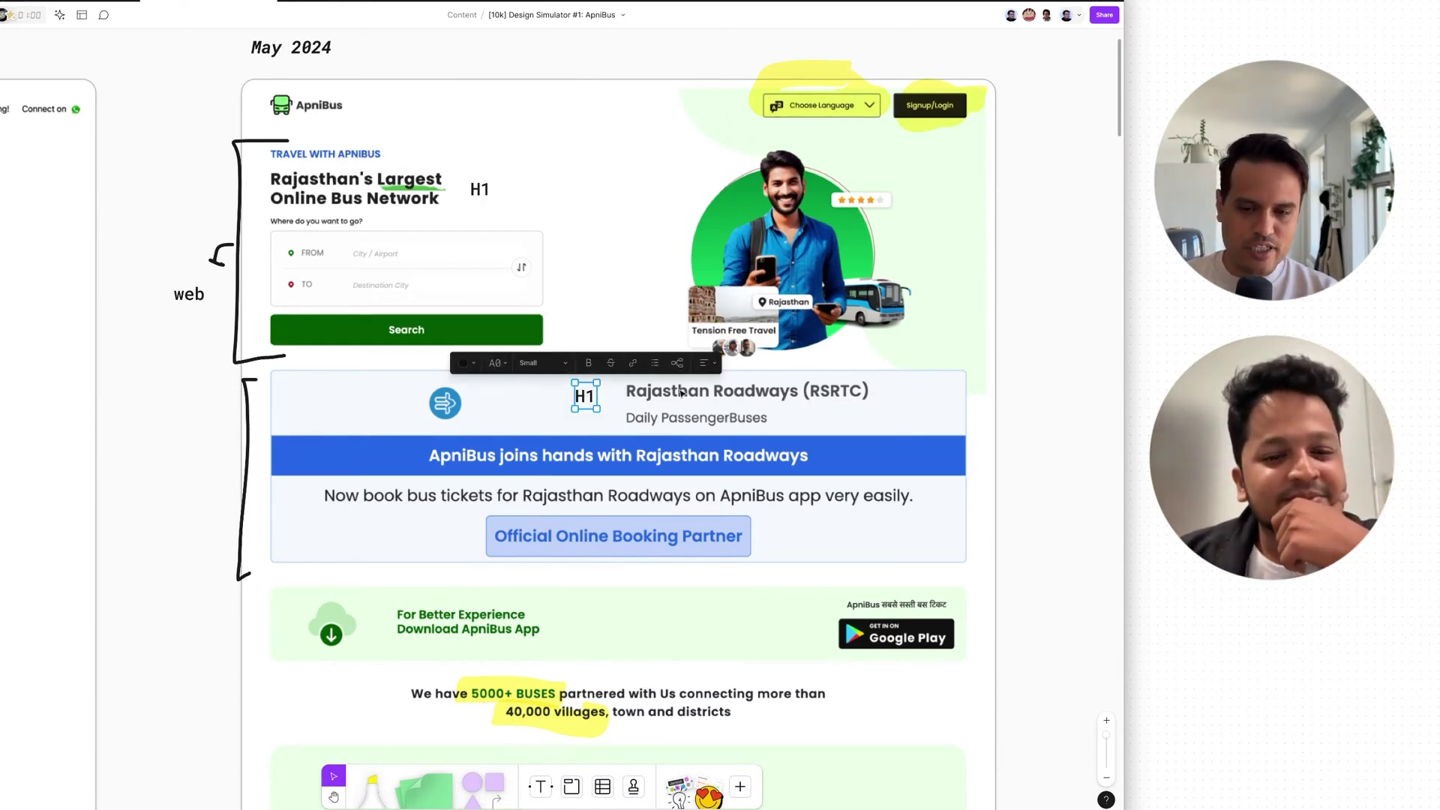
{"action": "left_click_drag", "start_coordinate": [583, 399], "coordinate": [774, 538]}
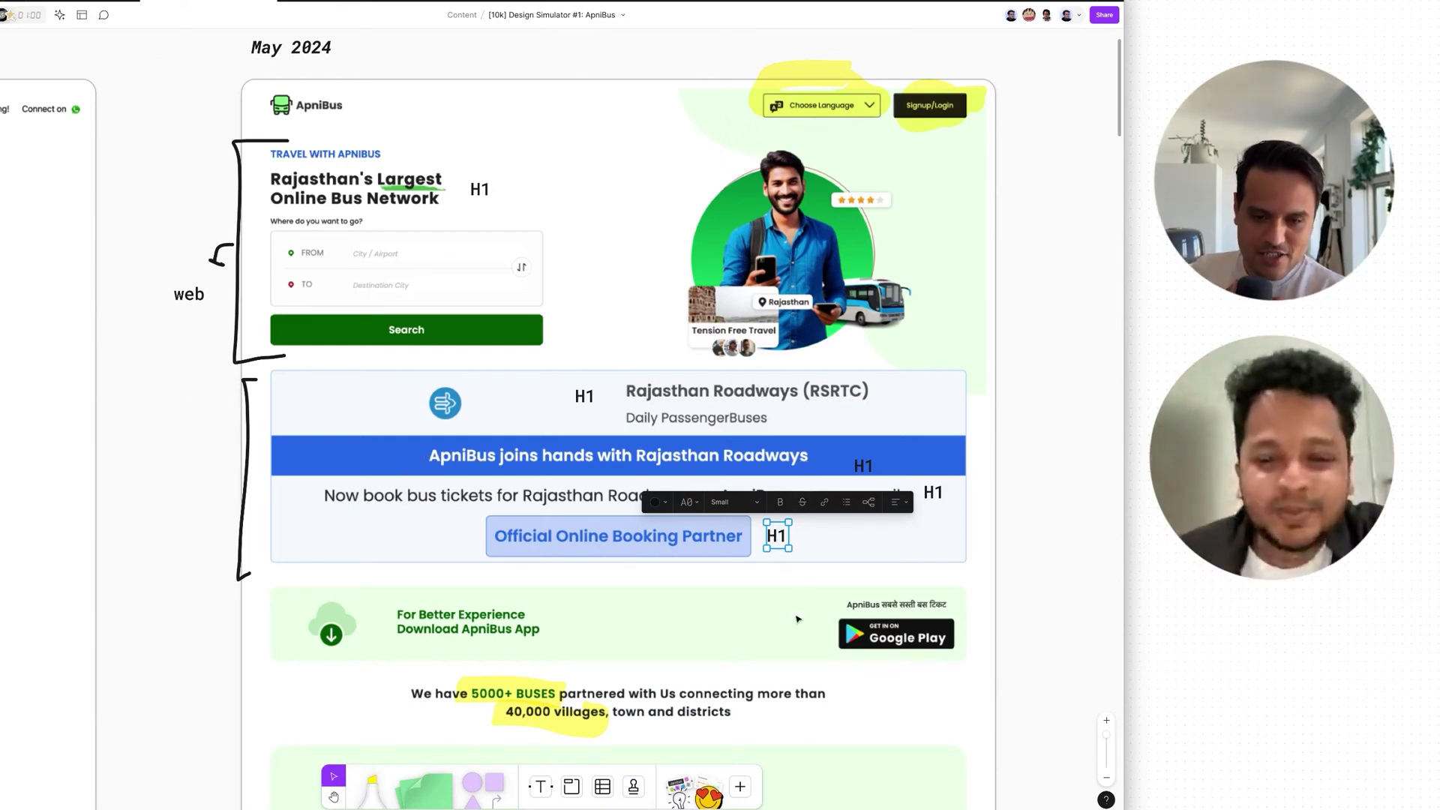
{"action": "left_click", "coordinate": [798, 469]}
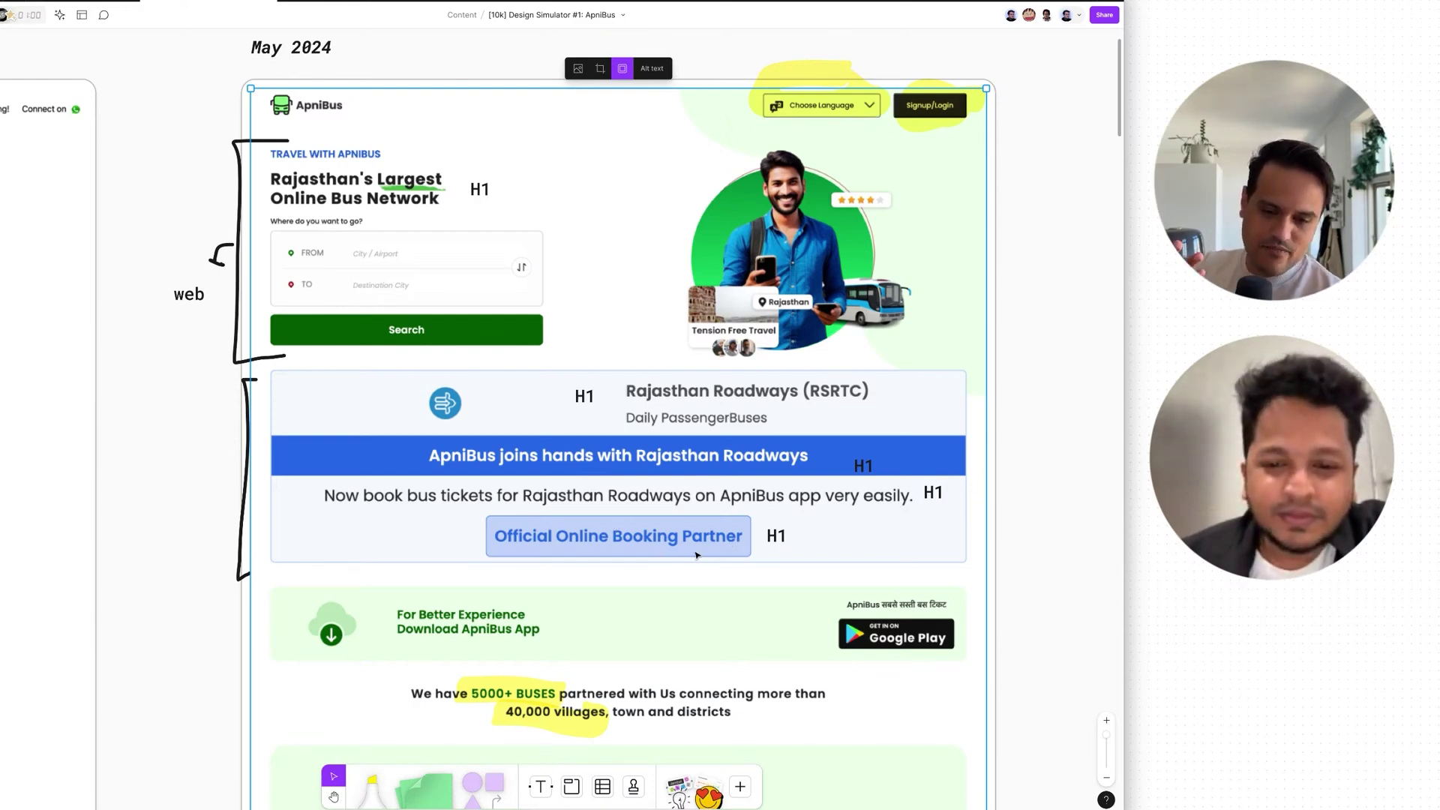
- Scroll through the lower web and Hindi page sections down to the Happy ApniBus User collage and benefits list
{"action": "scroll", "coordinate": [696, 555], "scroll_direction": "down", "scroll_amount": 10}
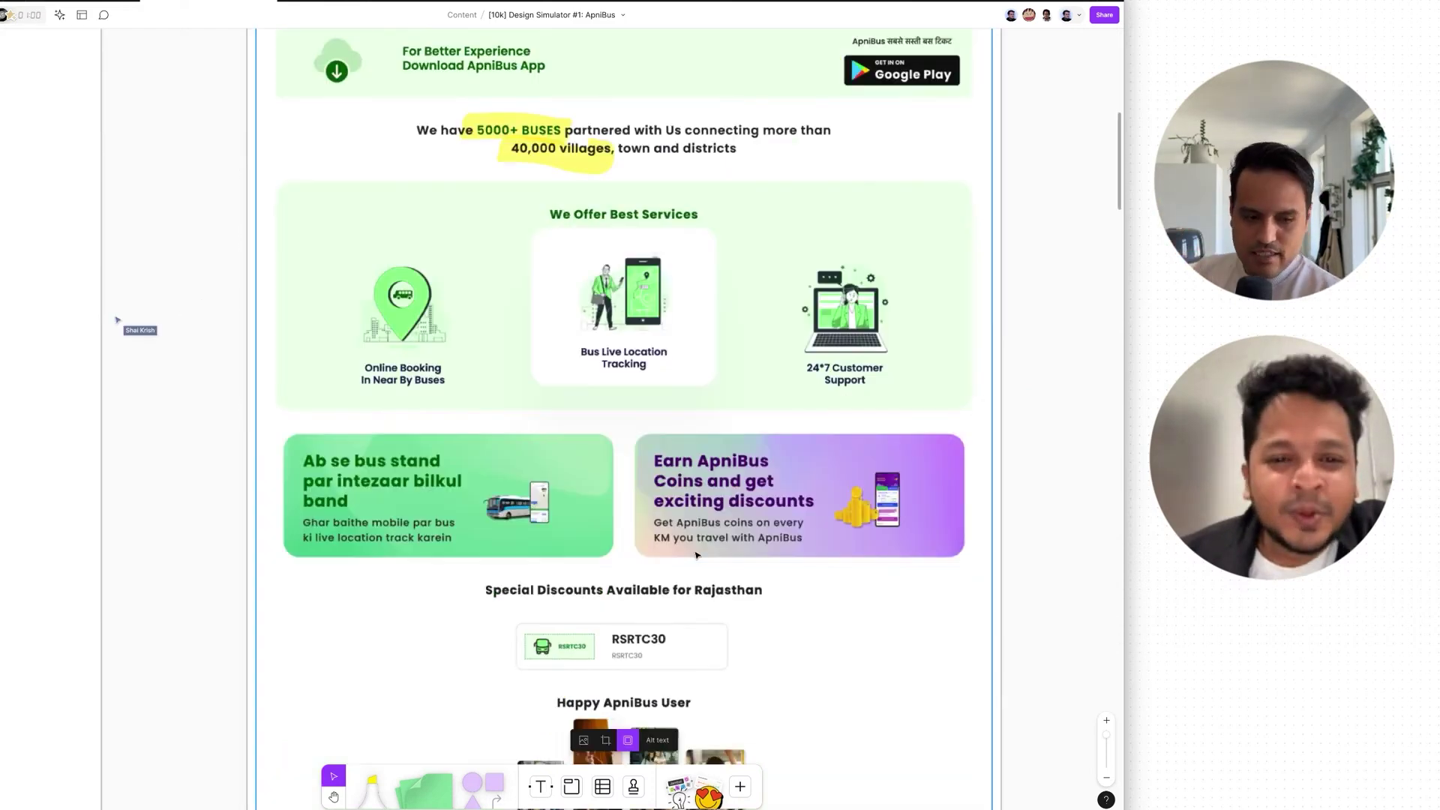
{"action": "scroll", "coordinate": [696, 555], "scroll_direction": "down", "scroll_amount": 1}
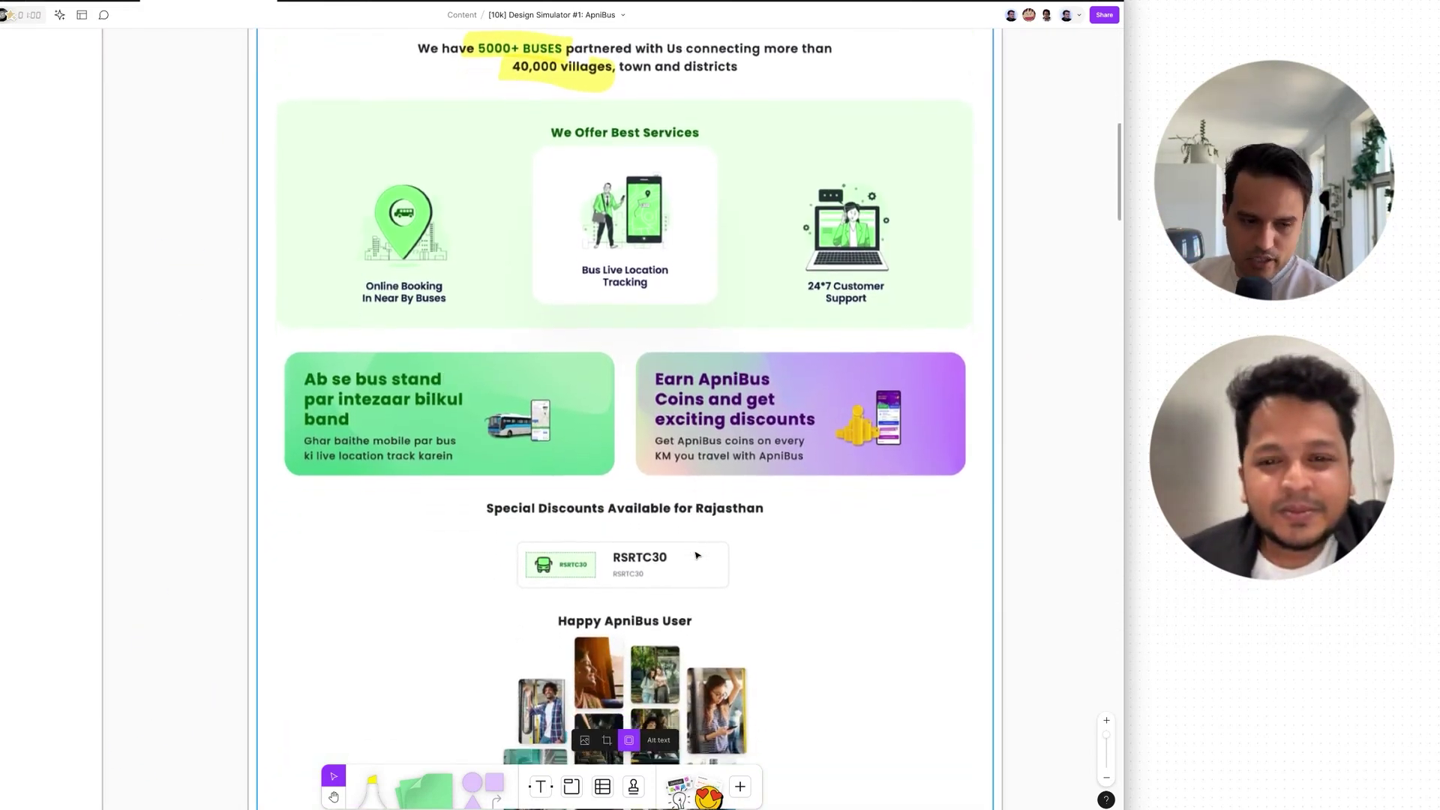
{"action": "scroll", "coordinate": [740, 469], "scroll_direction": "down", "scroll_amount": 10}
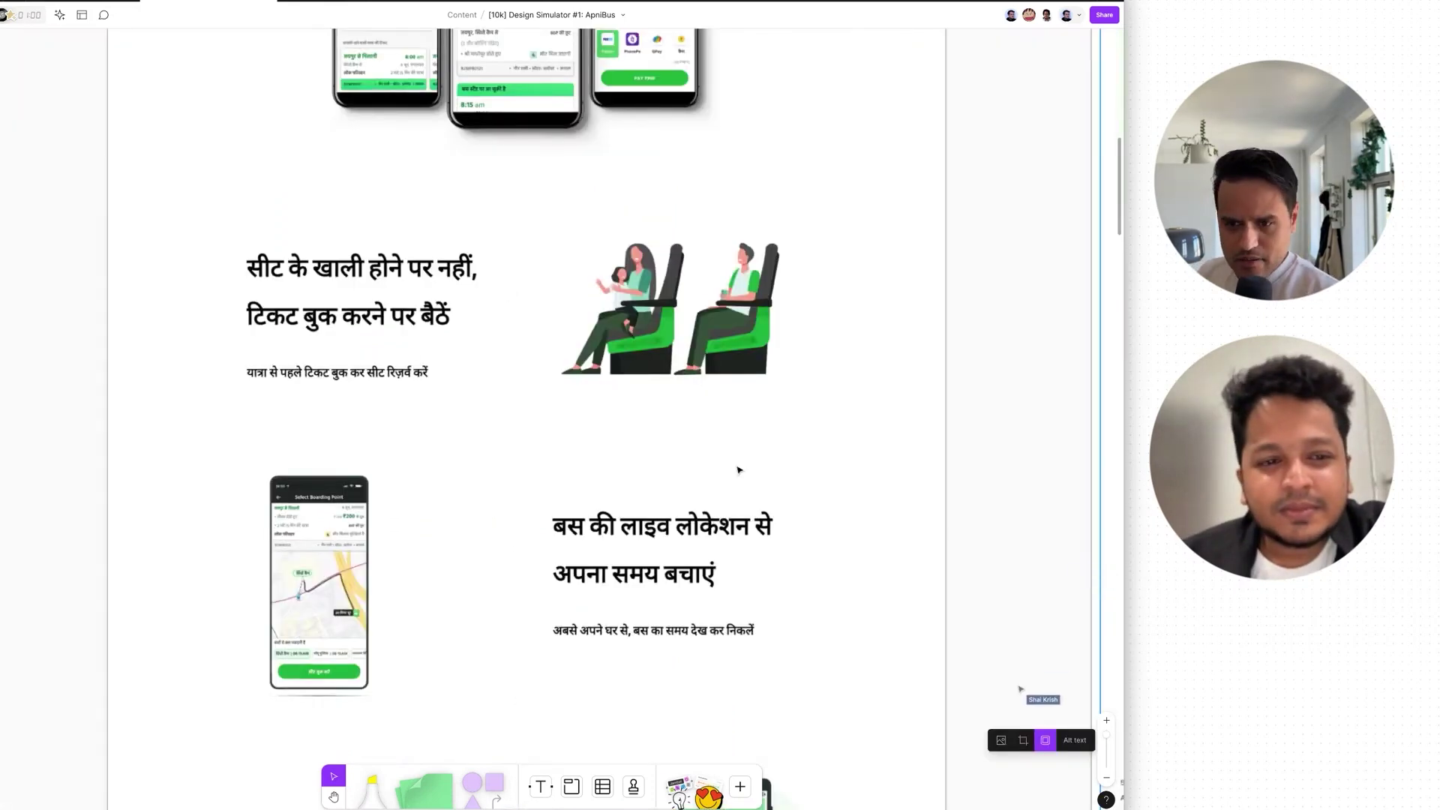
{"action": "scroll", "coordinate": [739, 470], "scroll_direction": "up", "scroll_amount": 12}
{"action": "scroll", "coordinate": [754, 361], "scroll_direction": "up", "scroll_amount": 1}
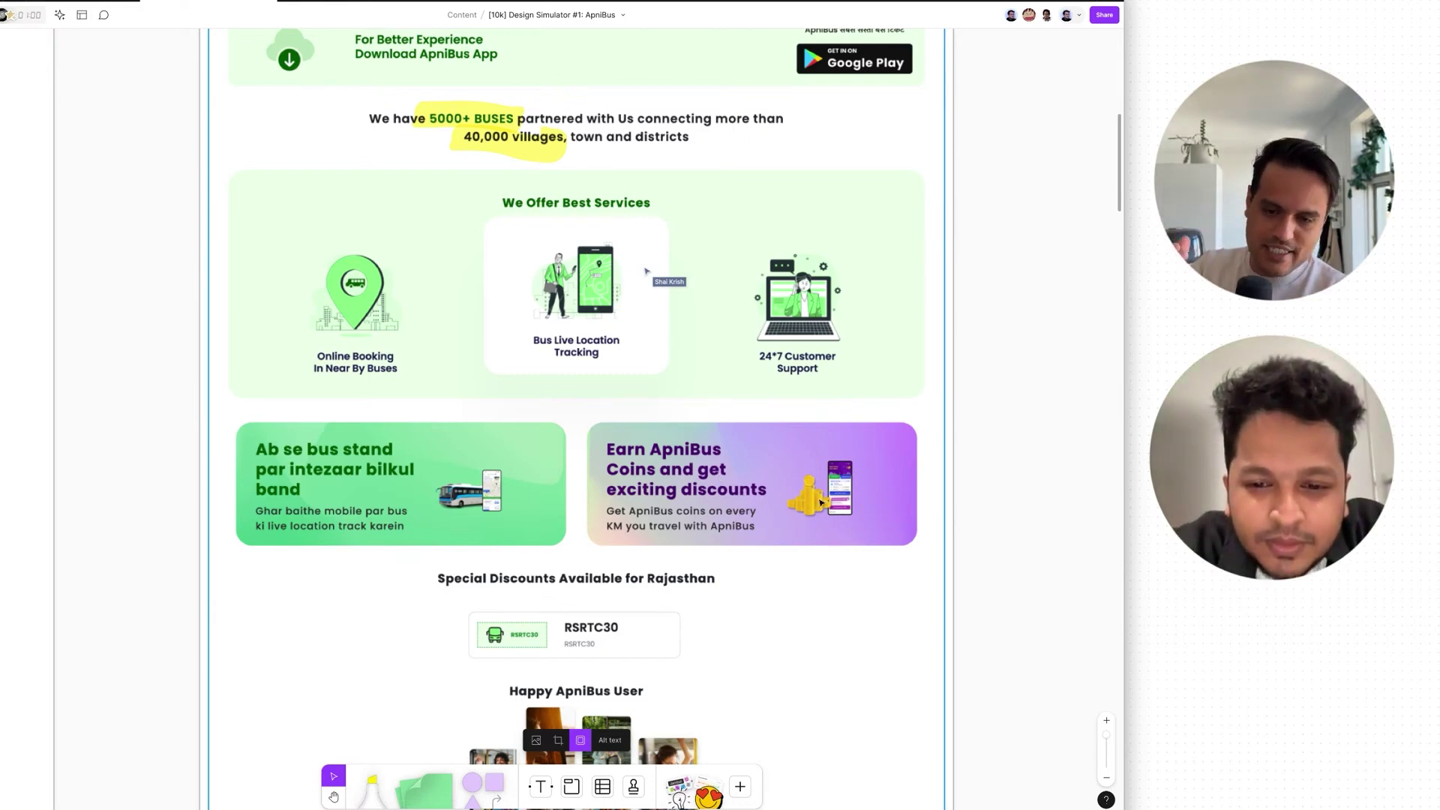
{"action": "scroll", "coordinate": [752, 486], "scroll_direction": "down", "scroll_amount": 4}
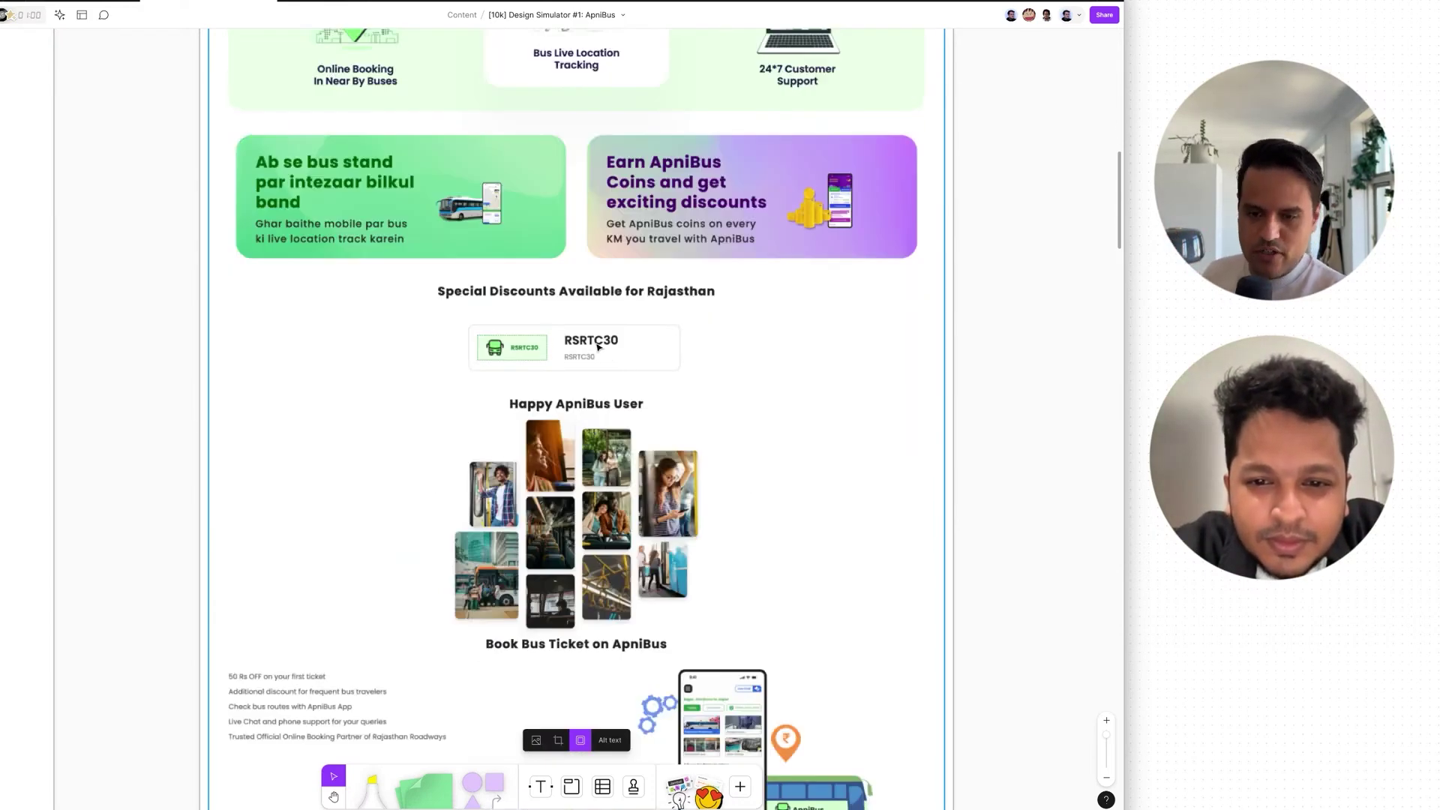
{"action": "scroll", "coordinate": [598, 346], "scroll_direction": "down", "scroll_amount": 2}
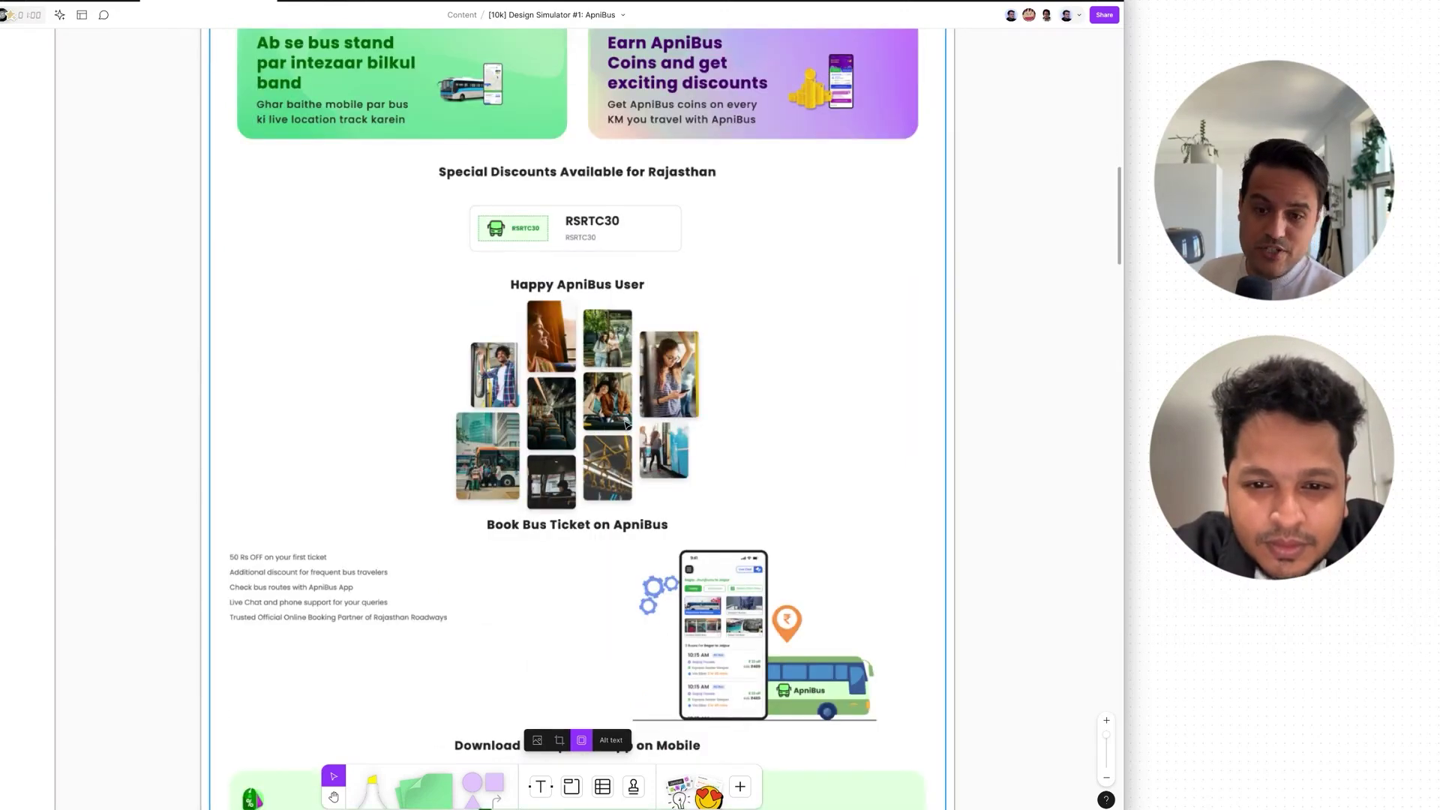
{"action": "scroll", "coordinate": [628, 426], "scroll_direction": "down", "scroll_amount": 5}
{"action": "scroll", "coordinate": [524, 596], "scroll_direction": "up", "scroll_amount": 2}
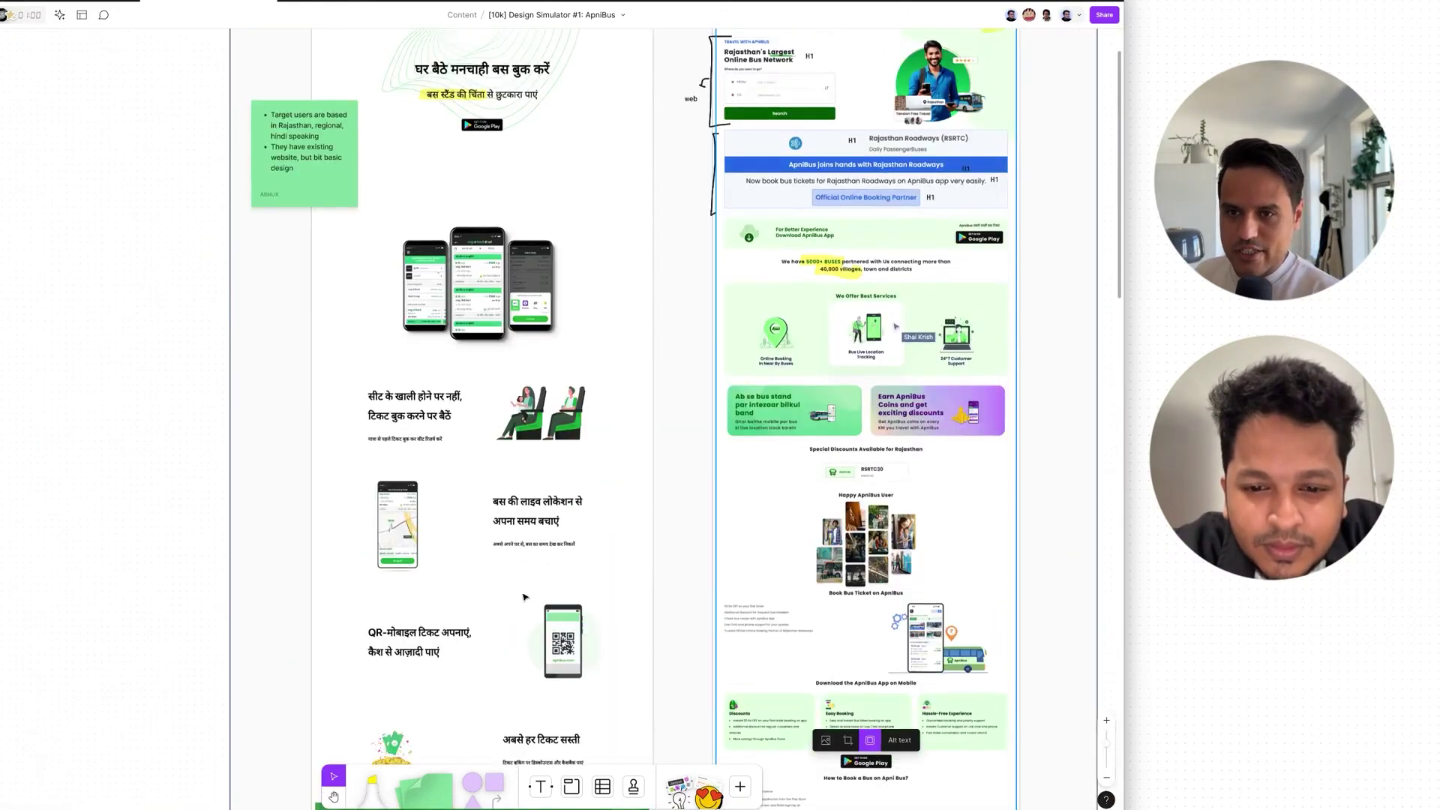
{"action": "scroll", "coordinate": [524, 597], "scroll_direction": "up", "scroll_amount": 1}
{"action": "scroll", "coordinate": [527, 590], "scroll_direction": "down", "scroll_amount": 5}
{"action": "scroll", "coordinate": [570, 630], "scroll_direction": "up", "scroll_amount": 5}
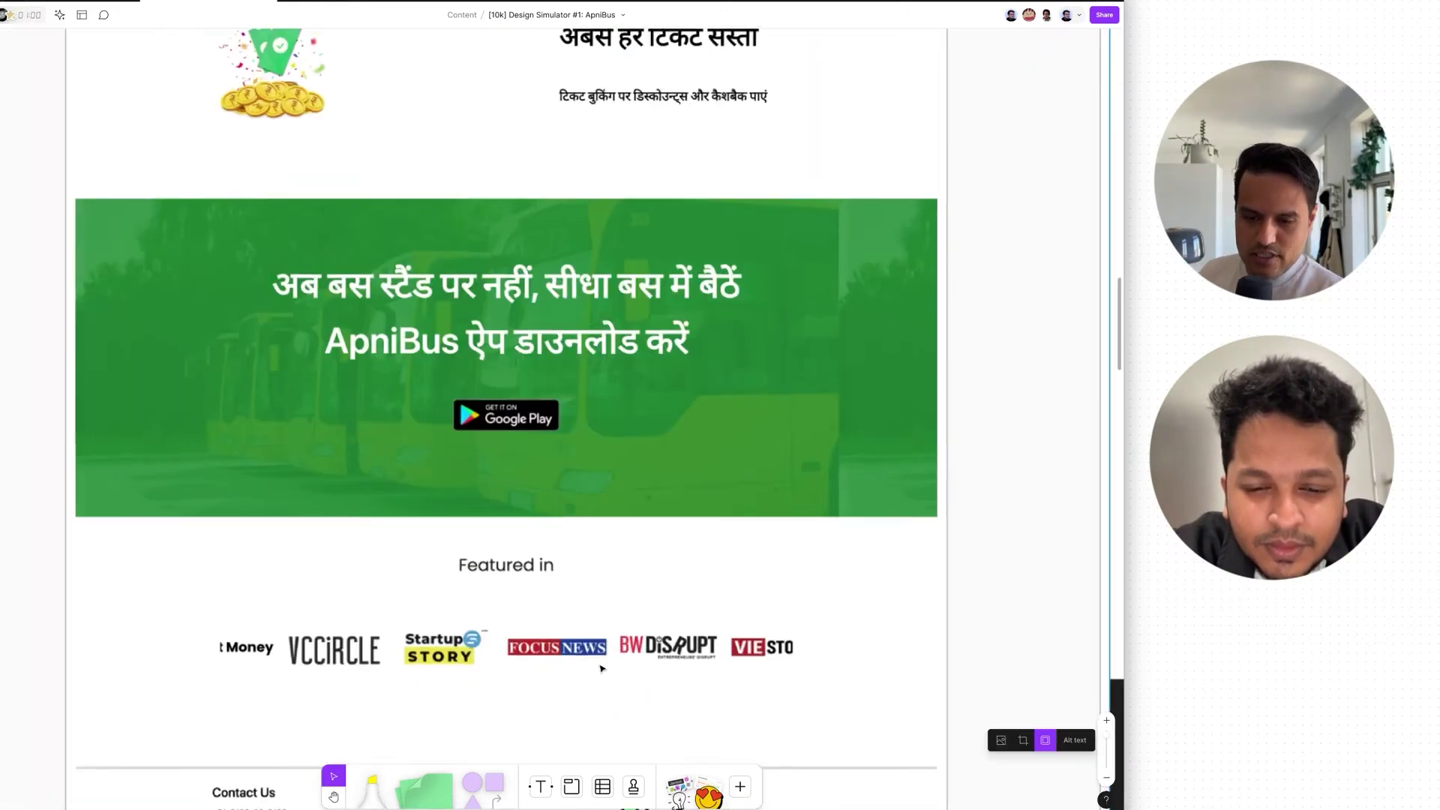
{"action": "scroll", "coordinate": [829, 634], "scroll_direction": "down", "scroll_amount": 3}
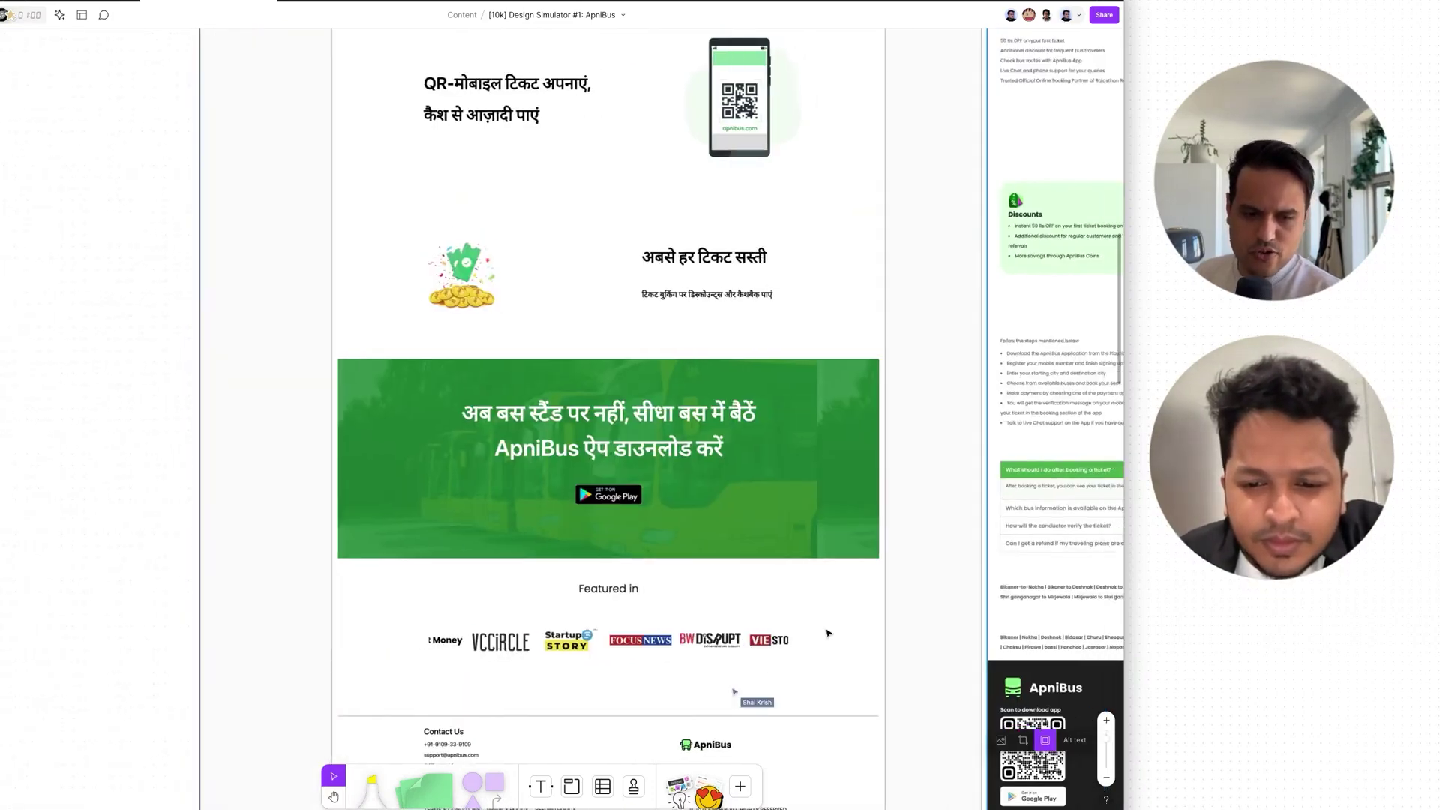
{"action": "scroll", "coordinate": [802, 259], "scroll_direction": "right", "scroll_amount": 5}
{"action": "scroll", "coordinate": [803, 259], "scroll_direction": "up", "scroll_amount": 4}
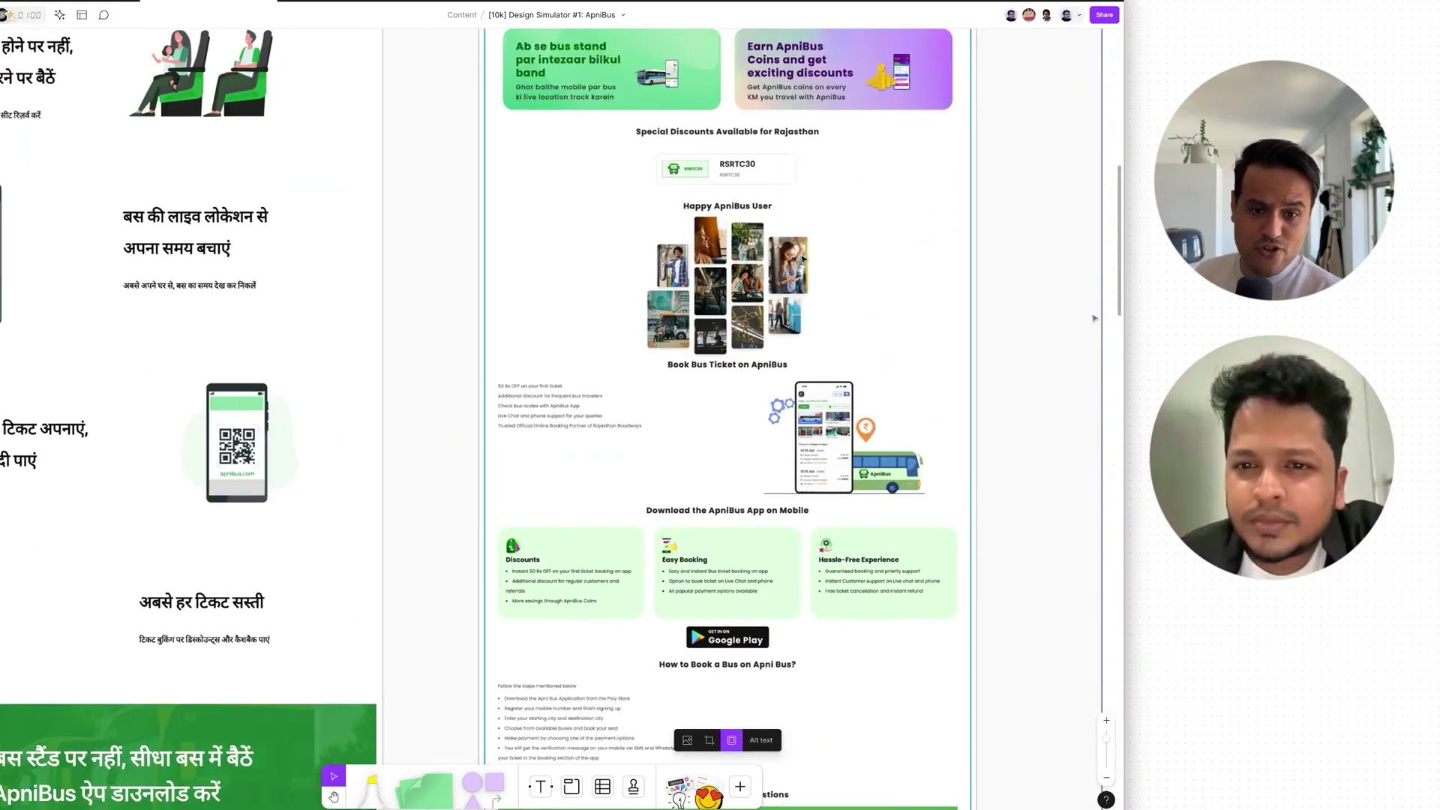
{"action": "scroll", "coordinate": [802, 258], "scroll_direction": "up", "scroll_amount": 3}
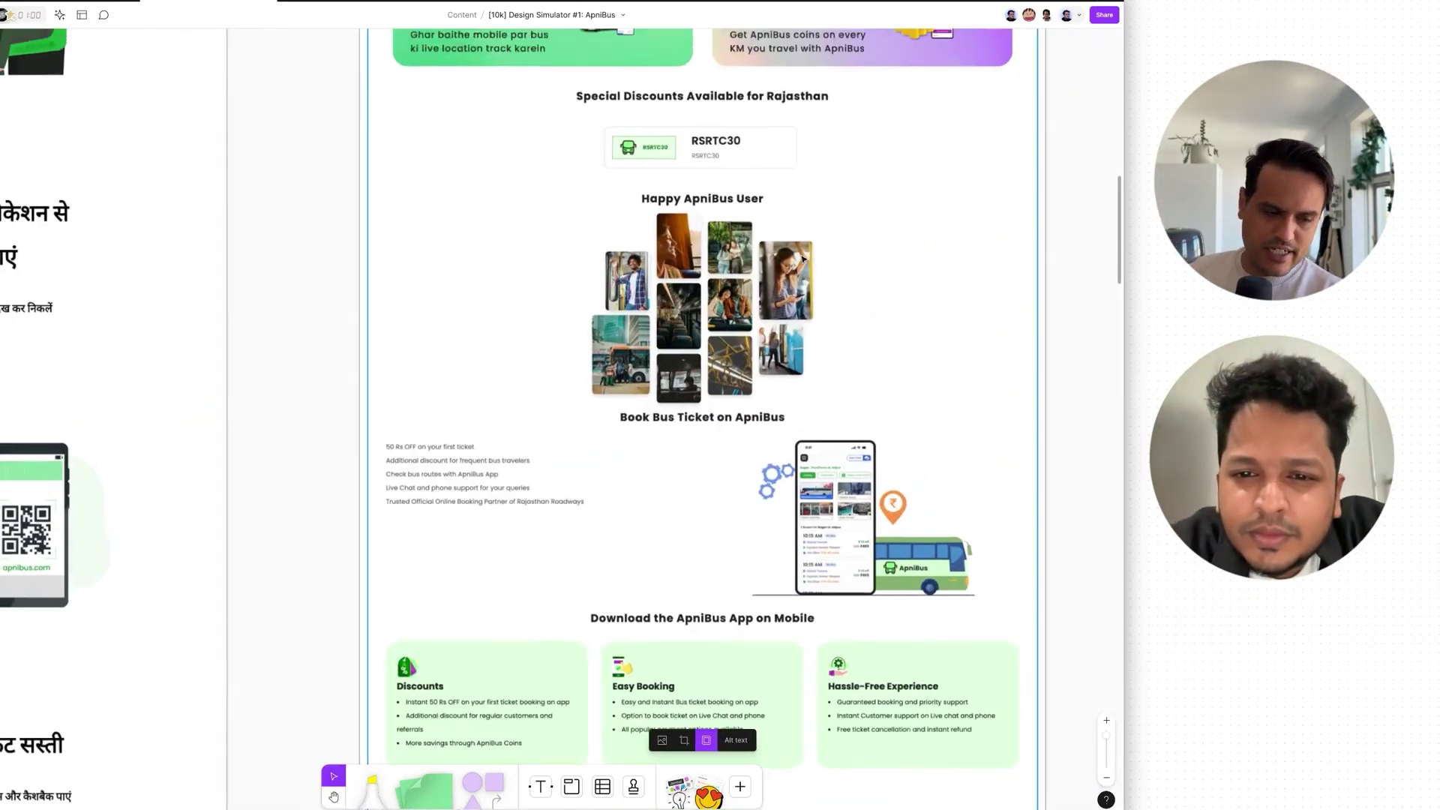
{"action": "scroll", "coordinate": [803, 260], "scroll_direction": "up", "scroll_amount": 5}
{"action": "scroll", "coordinate": [803, 259], "scroll_direction": "up", "scroll_amount": 5}
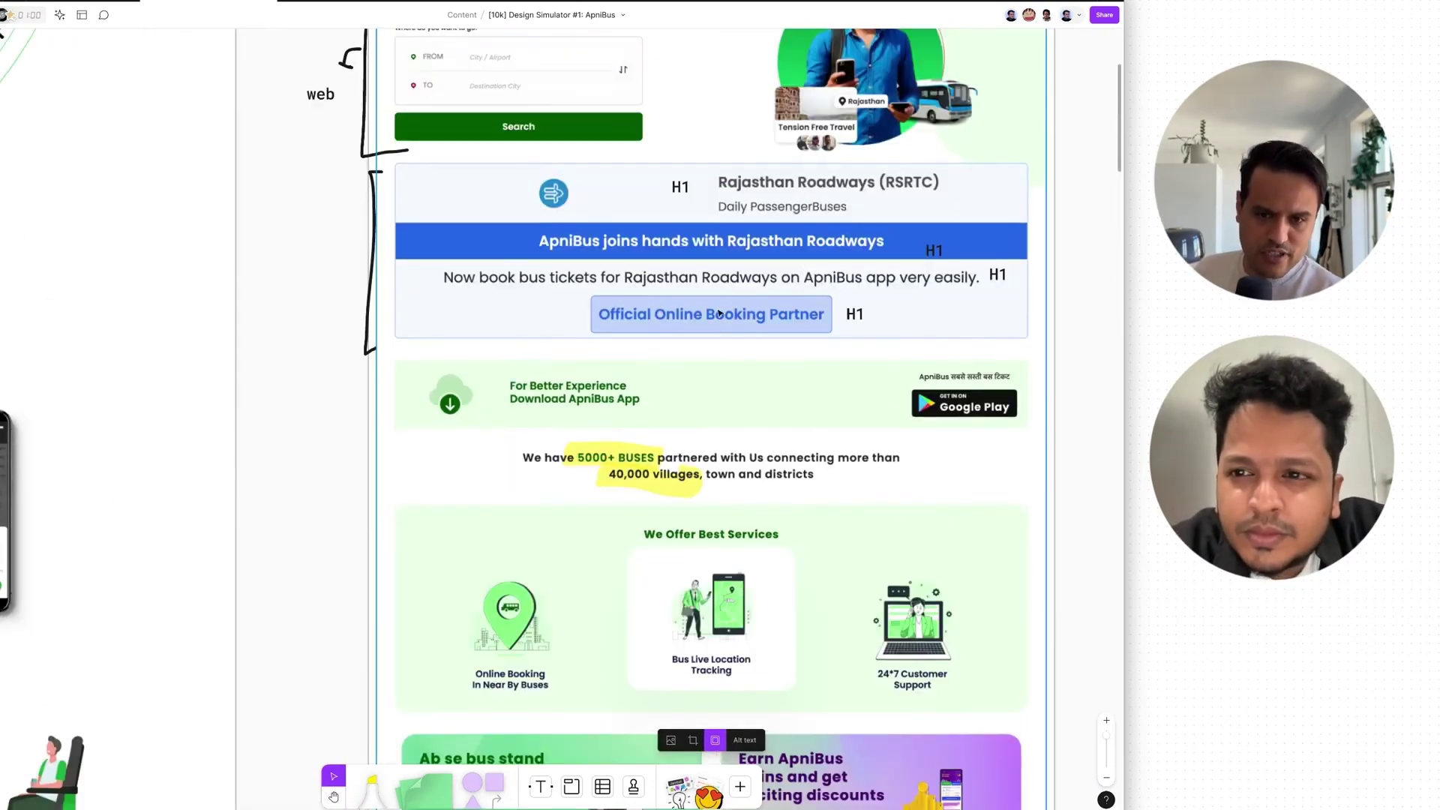
{"action": "scroll", "coordinate": [744, 265], "scroll_direction": "down", "scroll_amount": 10}
{"action": "scroll", "coordinate": [718, 437], "scroll_direction": "up", "scroll_amount": 4}
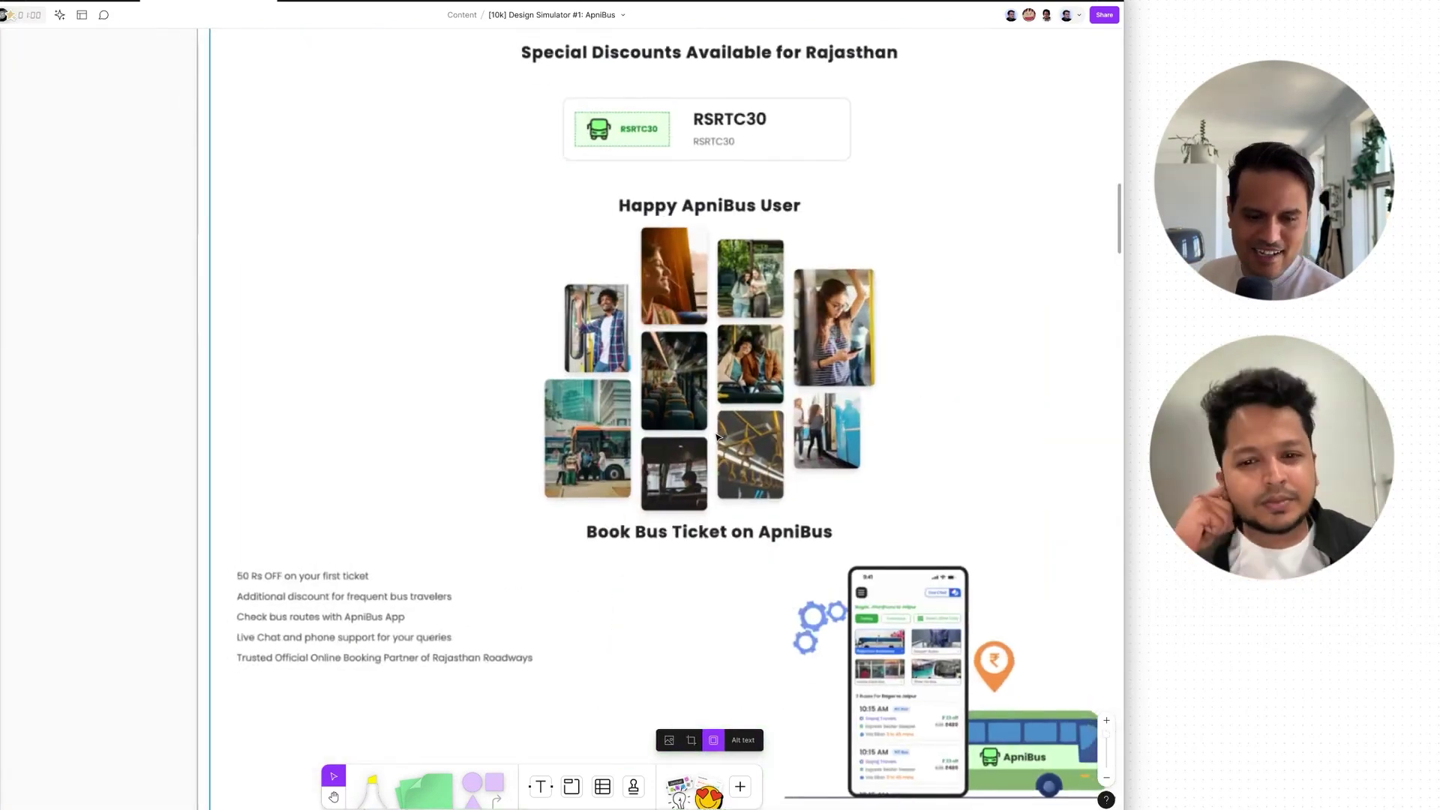
{"action": "scroll", "coordinate": [722, 310], "scroll_direction": "right", "scroll_amount": 1}
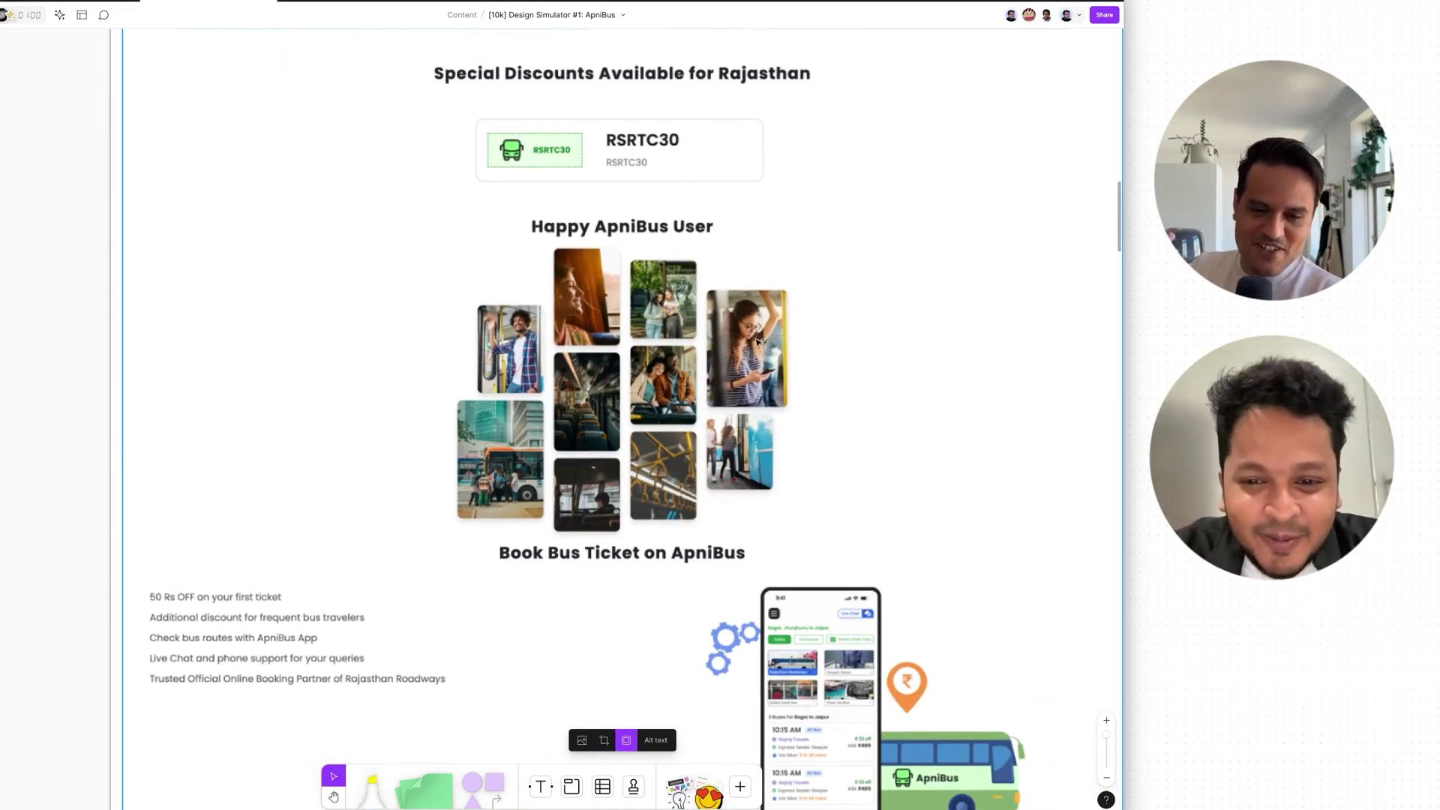
{"action": "scroll", "coordinate": [757, 341], "scroll_direction": "down", "scroll_amount": 2}
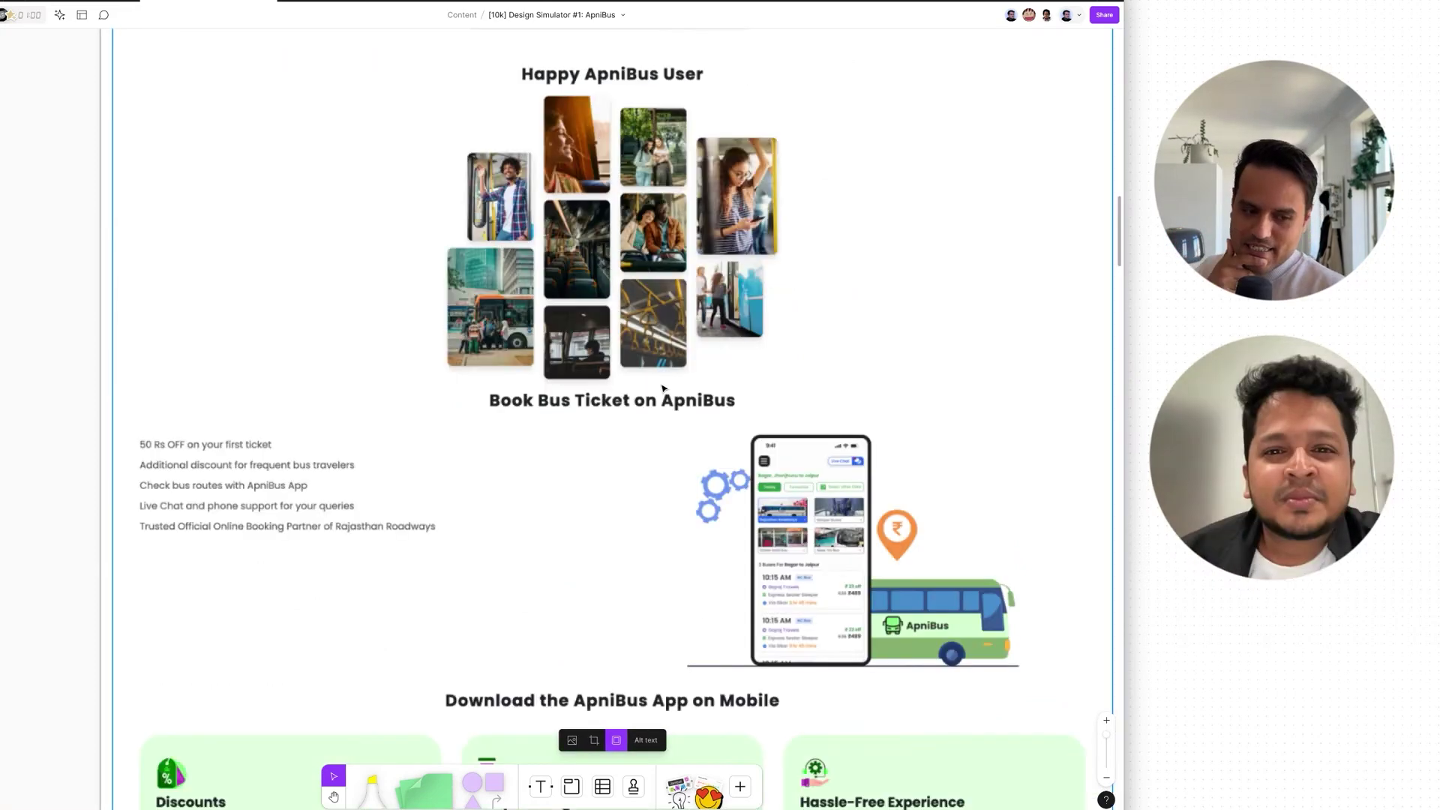
{"action": "scroll", "coordinate": [676, 375], "scroll_direction": "up", "scroll_amount": 3}
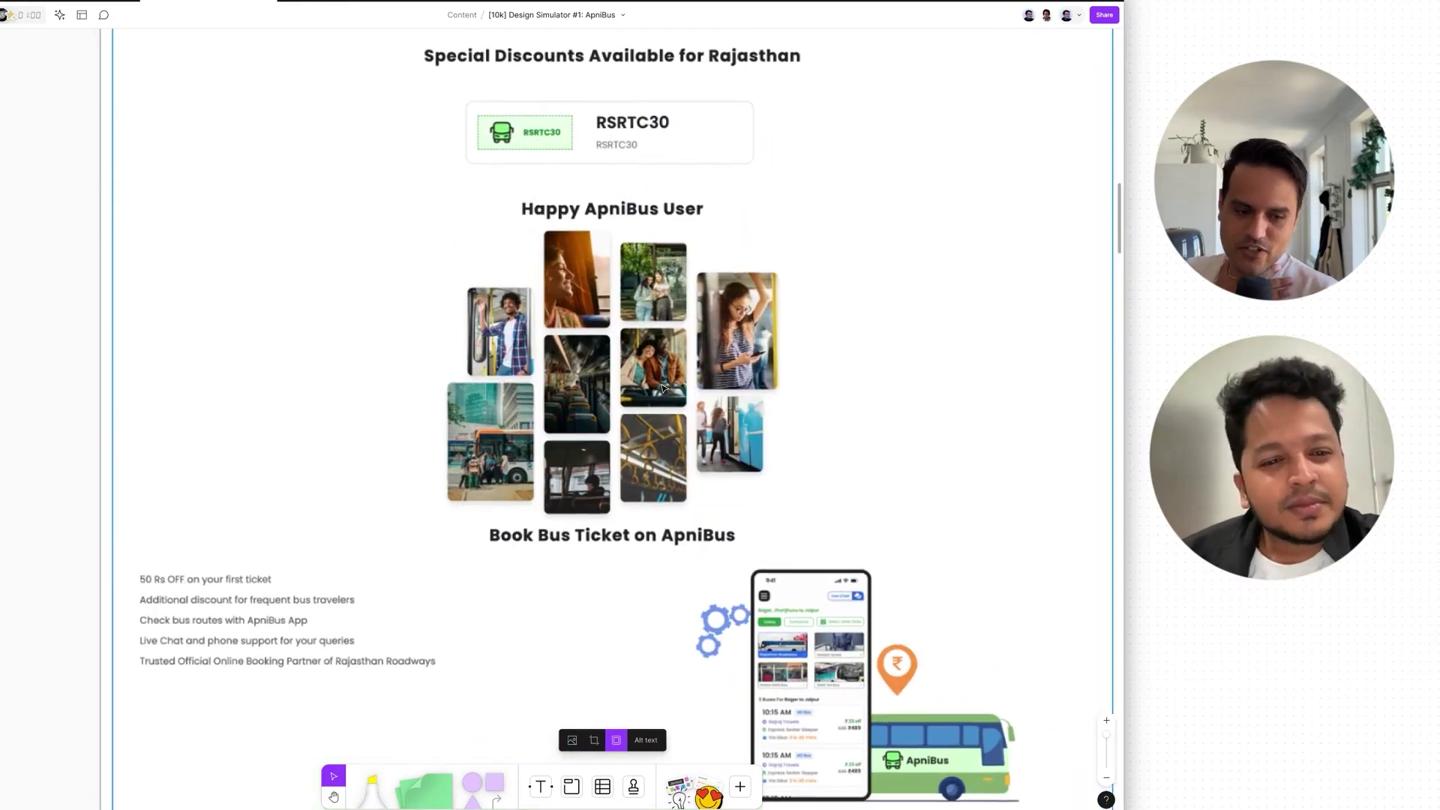
{"action": "scroll", "coordinate": [663, 387], "scroll_direction": "down", "scroll_amount": 2}
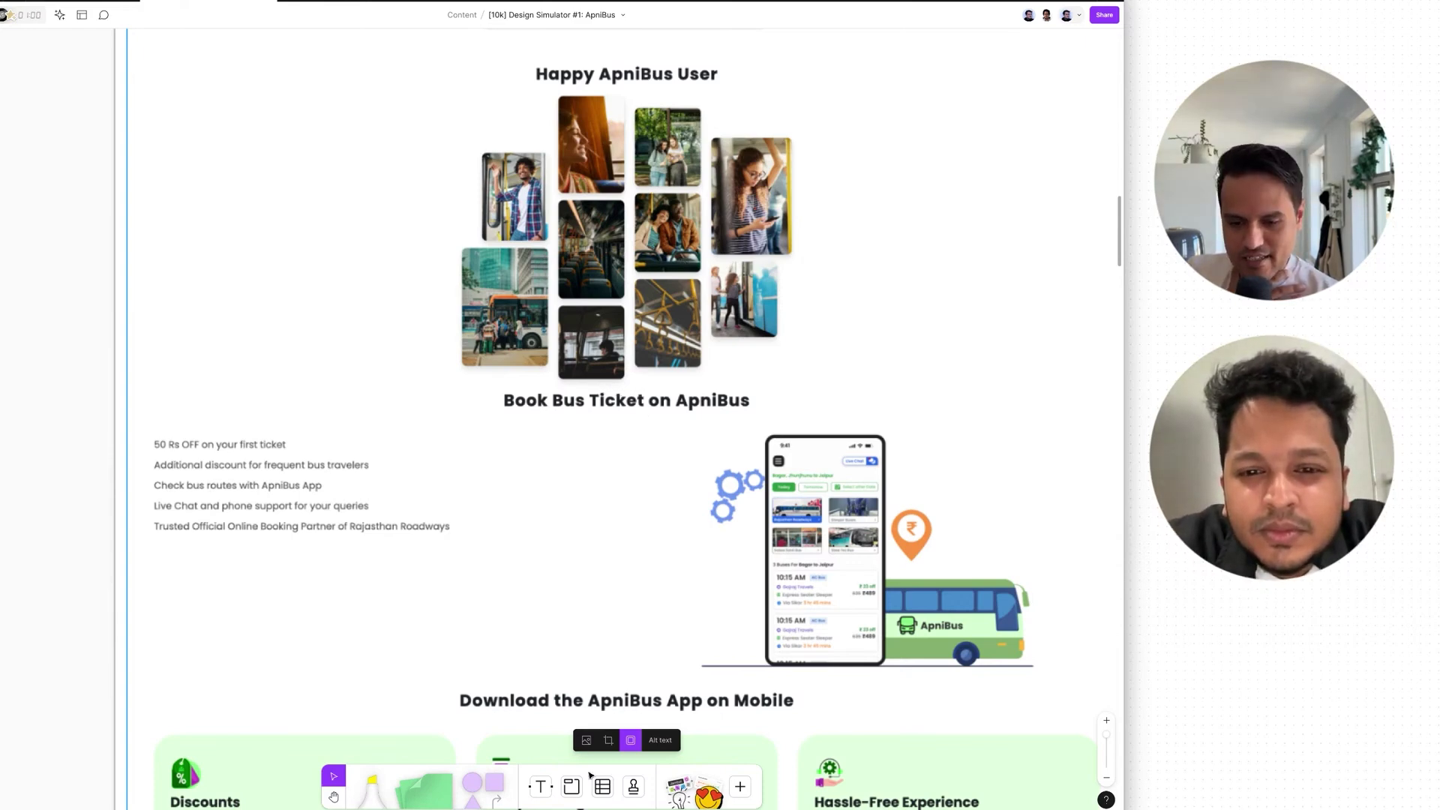
- Try a highlighter stroke beside the benefits list, then undo it
{"action": "left_click", "coordinate": [372, 784]}
{"action": "mouse_move", "coordinate": [658, 463]}
{"action": "left_mouse_down"}
{"action": "mouse_move", "coordinate": [506, 562]}
{"action": "mouse_move", "coordinate": [561, 611]}
{"action": "mouse_move", "coordinate": [575, 507]}
{"action": "mouse_move", "coordinate": [567, 584]}
{"action": "mouse_move", "coordinate": [659, 470]}
{"action": "mouse_move", "coordinate": [584, 540]}
{"action": "left_mouse_up"}
{"action": "key", "text": "ctrl+z"}
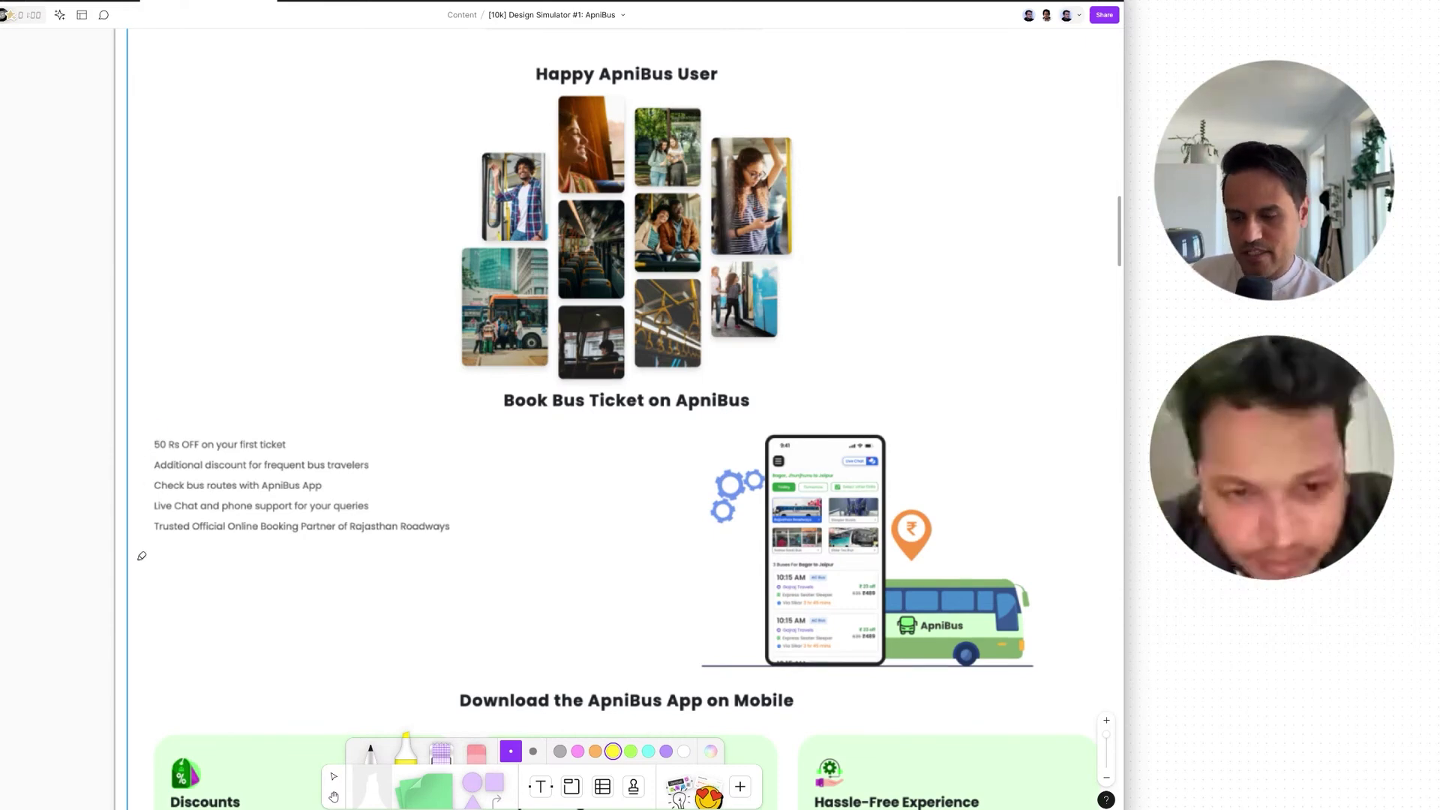
- Return to selection mode and zoom out to the overview of the audit and Top Project boards
{"action": "key", "text": "v"}
{"action": "scroll", "coordinate": [1111, 467], "scroll_direction": "down", "scroll_amount": 10}
{"action": "scroll", "coordinate": [1111, 468], "scroll_direction": "right", "scroll_amount": 5}
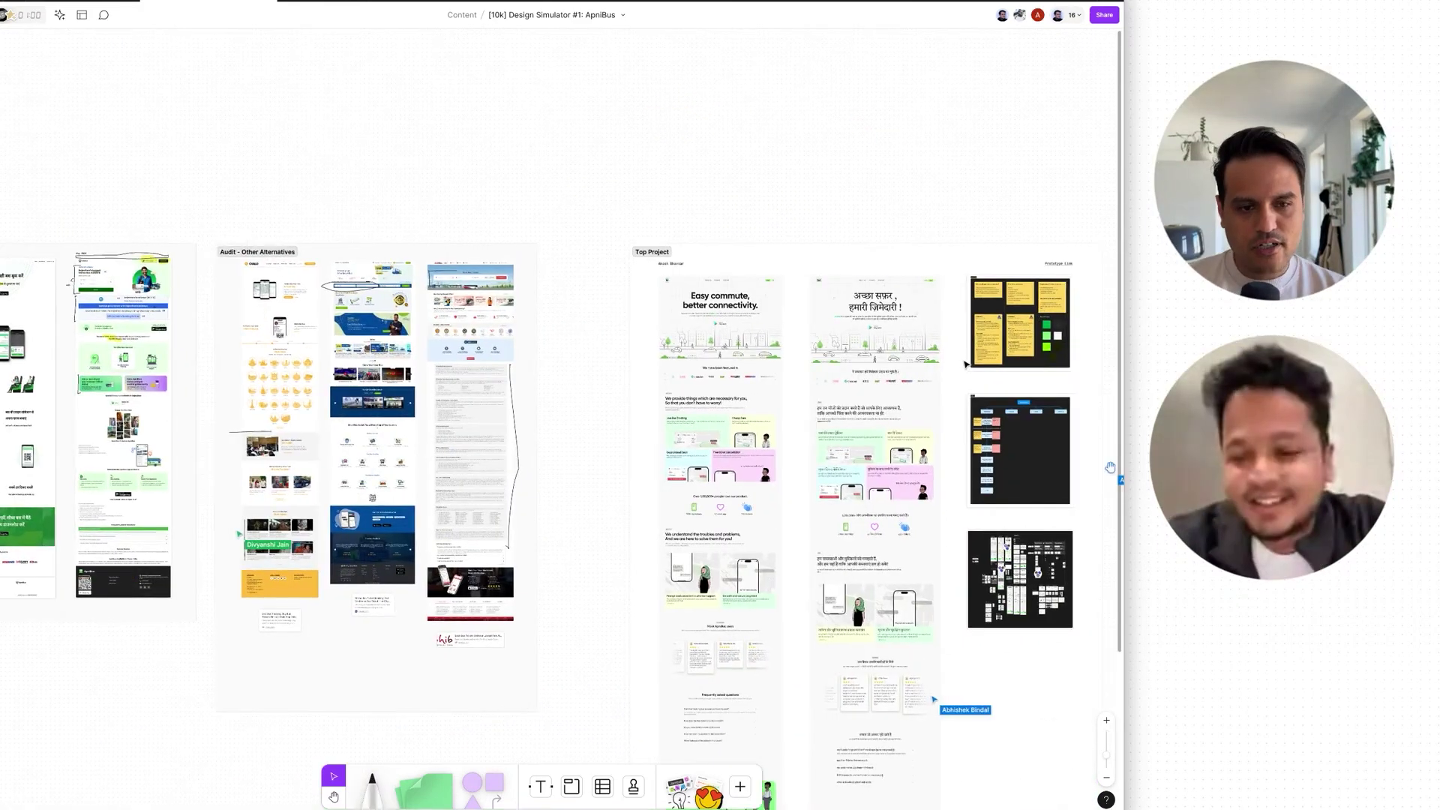
{"action": "scroll", "coordinate": [966, 364], "scroll_direction": "right", "scroll_amount": 3}
{"action": "scroll", "coordinate": [966, 364], "scroll_direction": "down", "scroll_amount": 1}
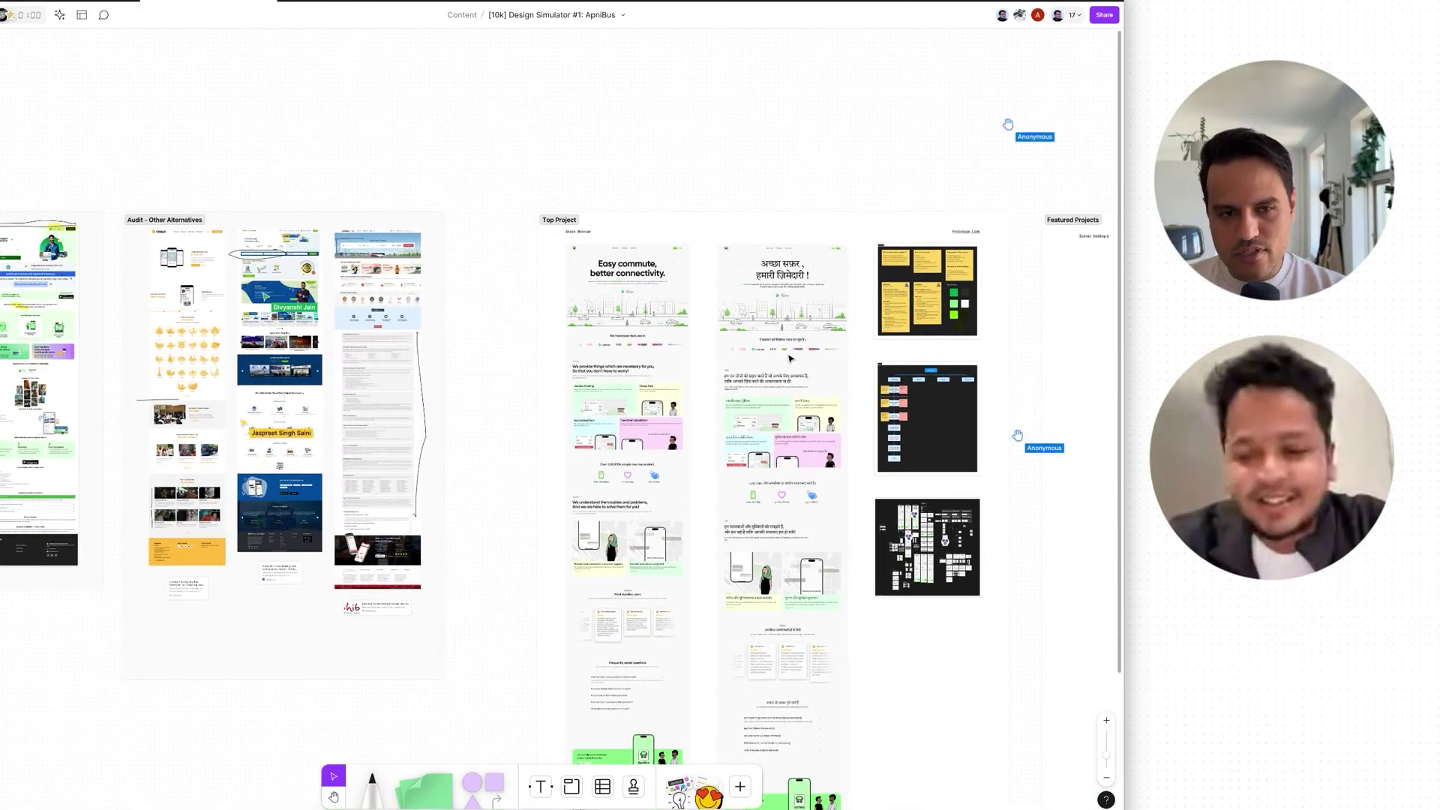
{"action": "scroll", "coordinate": [858, 312], "scroll_direction": "up", "scroll_amount": 2}
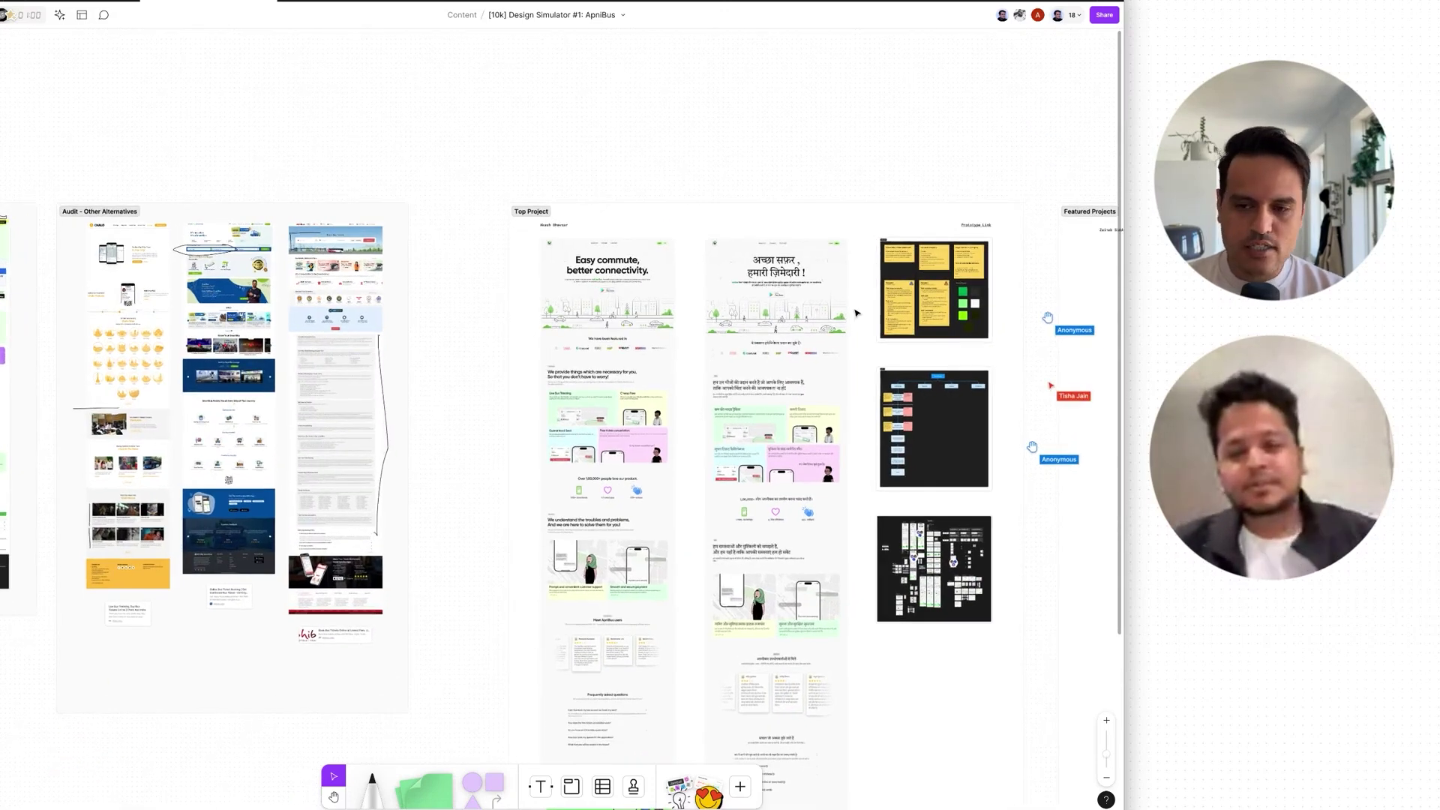
{"action": "scroll", "coordinate": [858, 313], "scroll_direction": "left", "scroll_amount": 10}
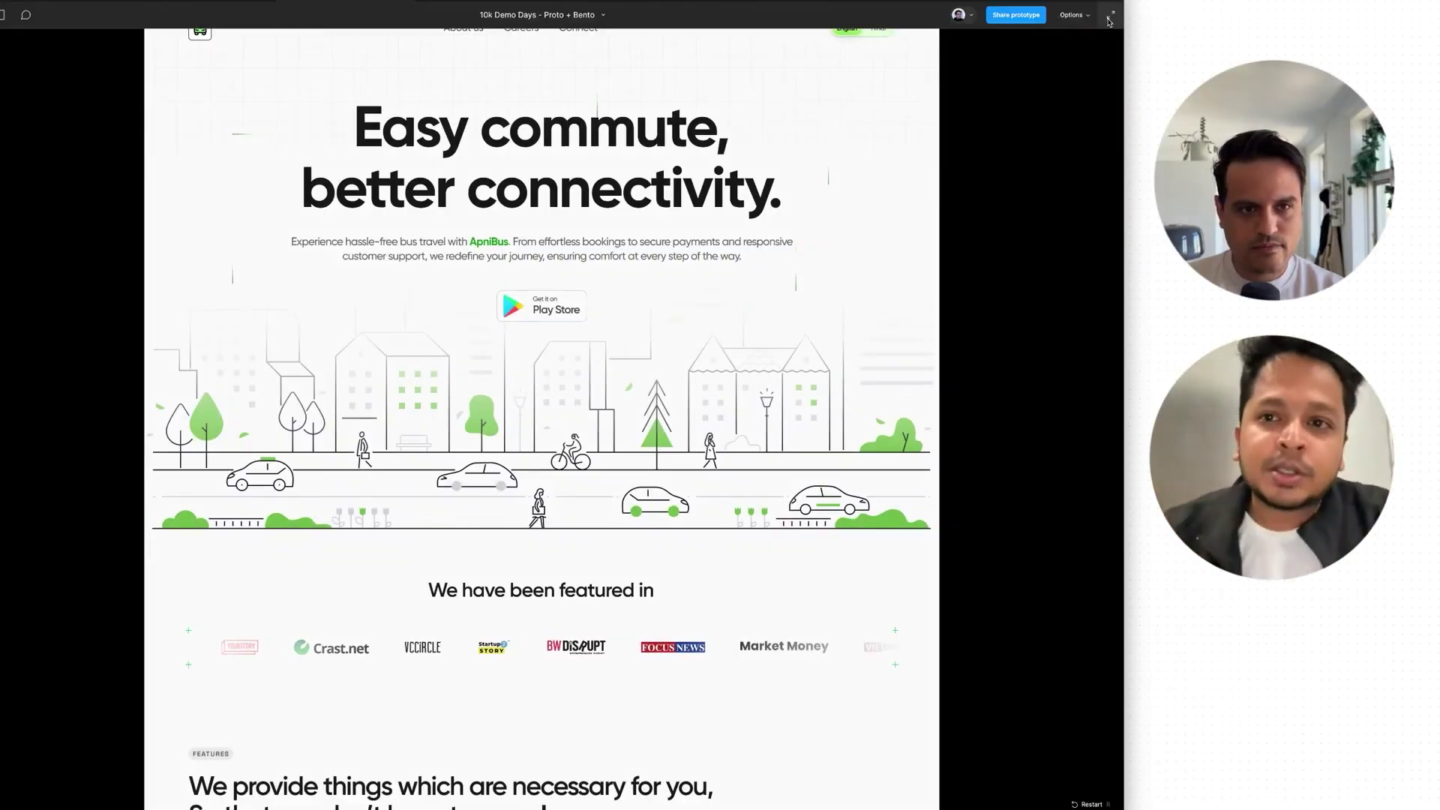
{"action": "left_click", "coordinate": [1073, 14]}
{"action": "left_click", "coordinate": [1061, 73]}
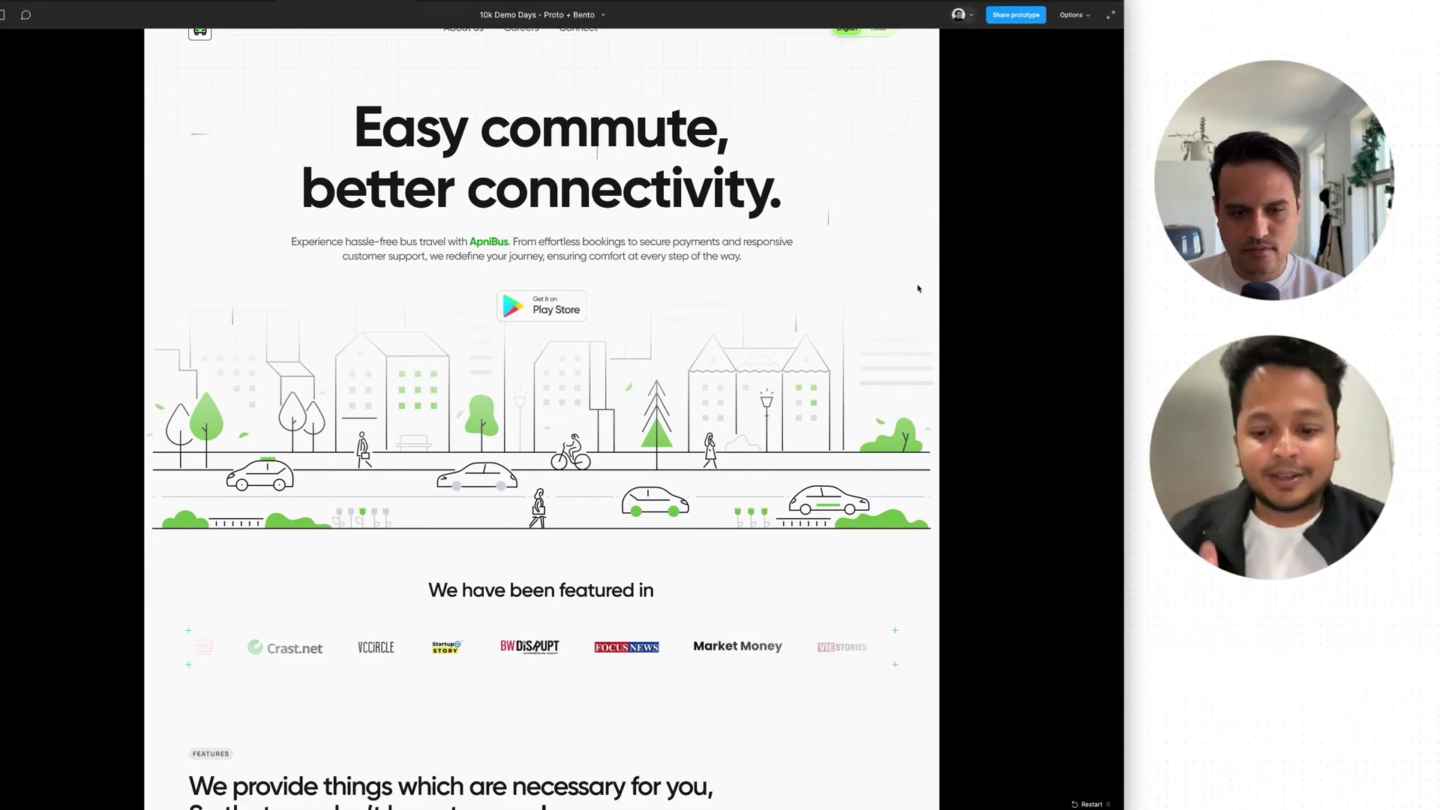
{"action": "key", "text": "z"}
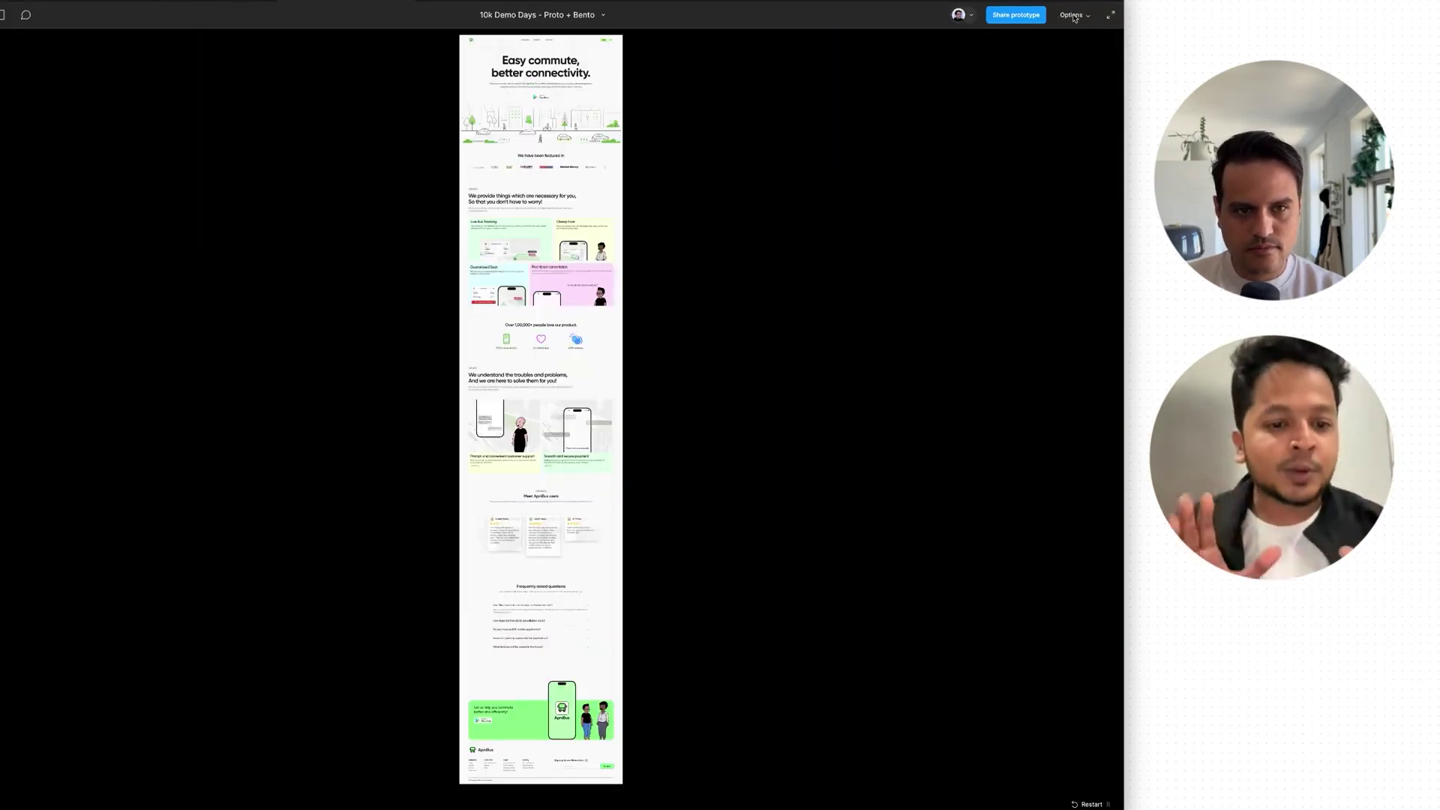
{"action": "left_click", "coordinate": [1074, 15]}
{"action": "left_click", "coordinate": [1061, 74]}
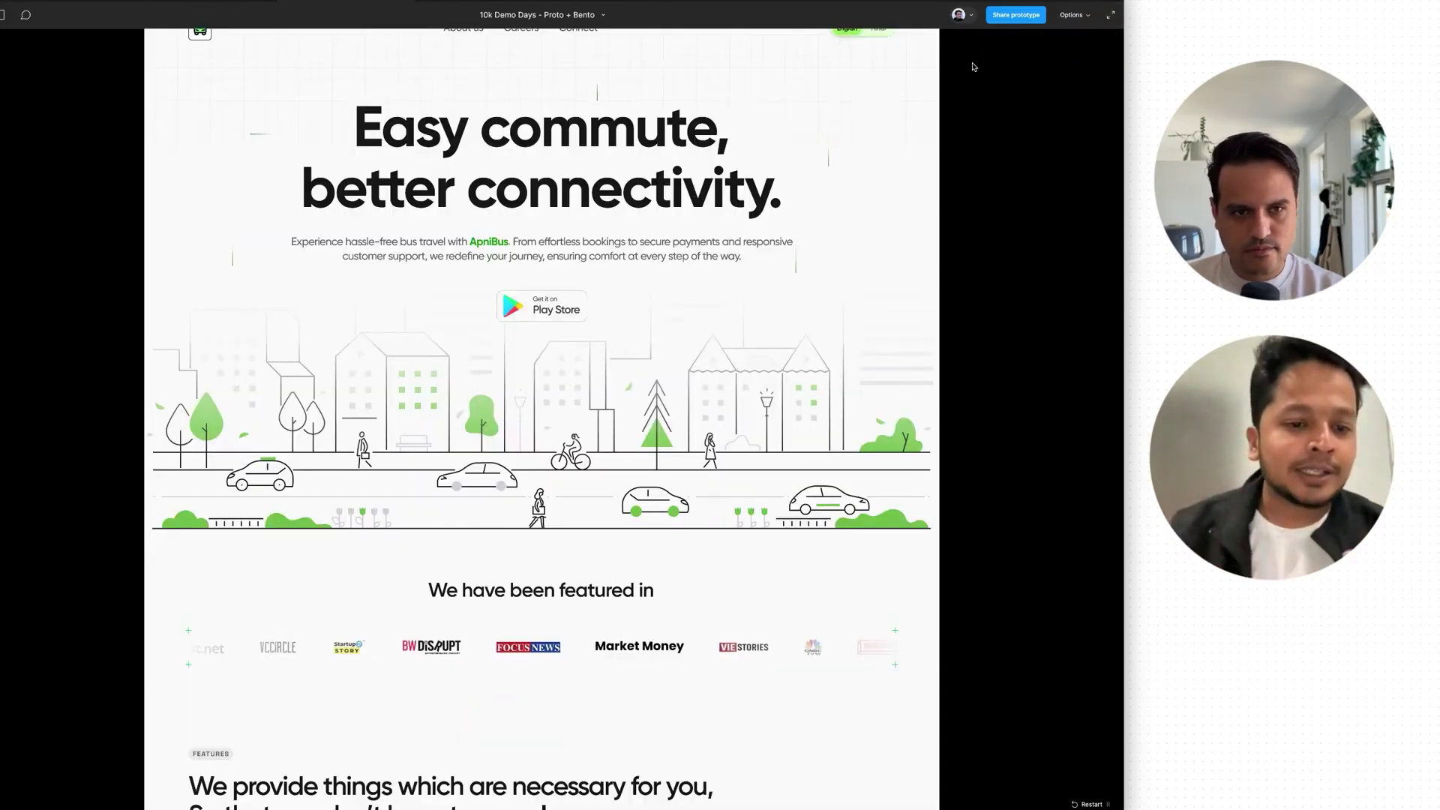
{"action": "left_click", "coordinate": [1074, 15]}
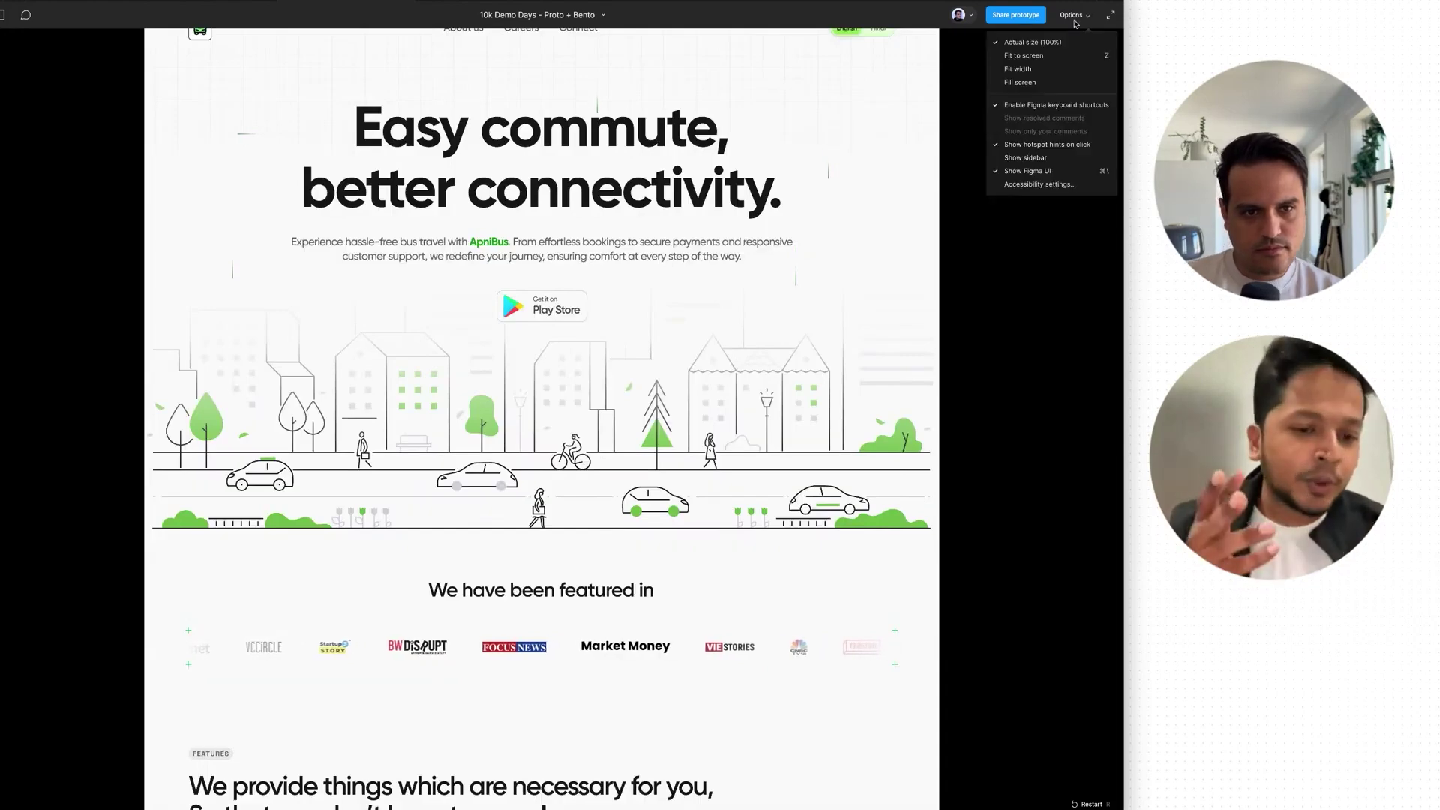
{"action": "left_click", "coordinate": [1065, 74]}
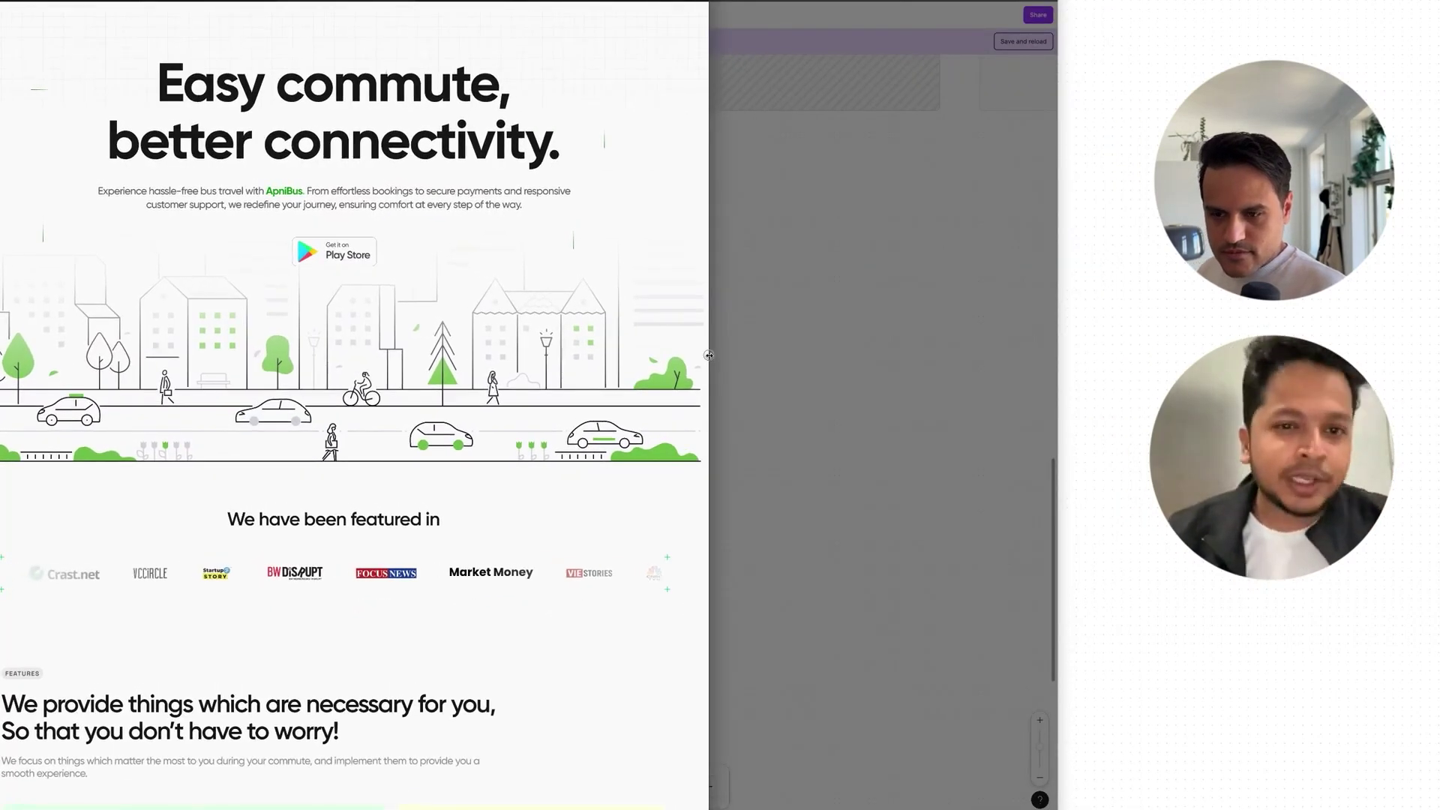
{"action": "scroll", "coordinate": [475, 285], "scroll_direction": "up", "scroll_amount": 2}
{"action": "scroll", "coordinate": [478, 290], "scroll_direction": "down", "scroll_amount": 3}
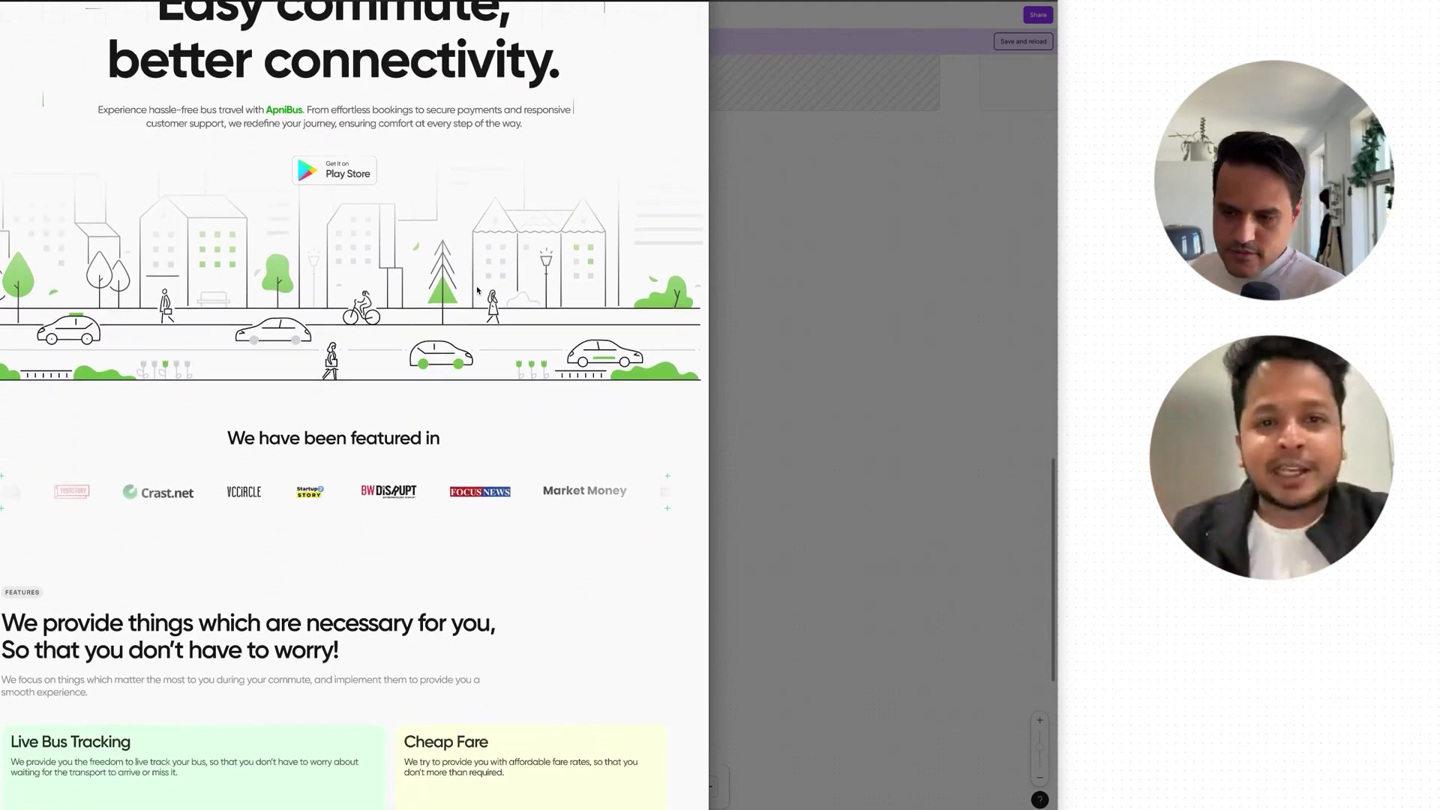
{"action": "scroll", "coordinate": [477, 290], "scroll_direction": "down", "scroll_amount": 2}
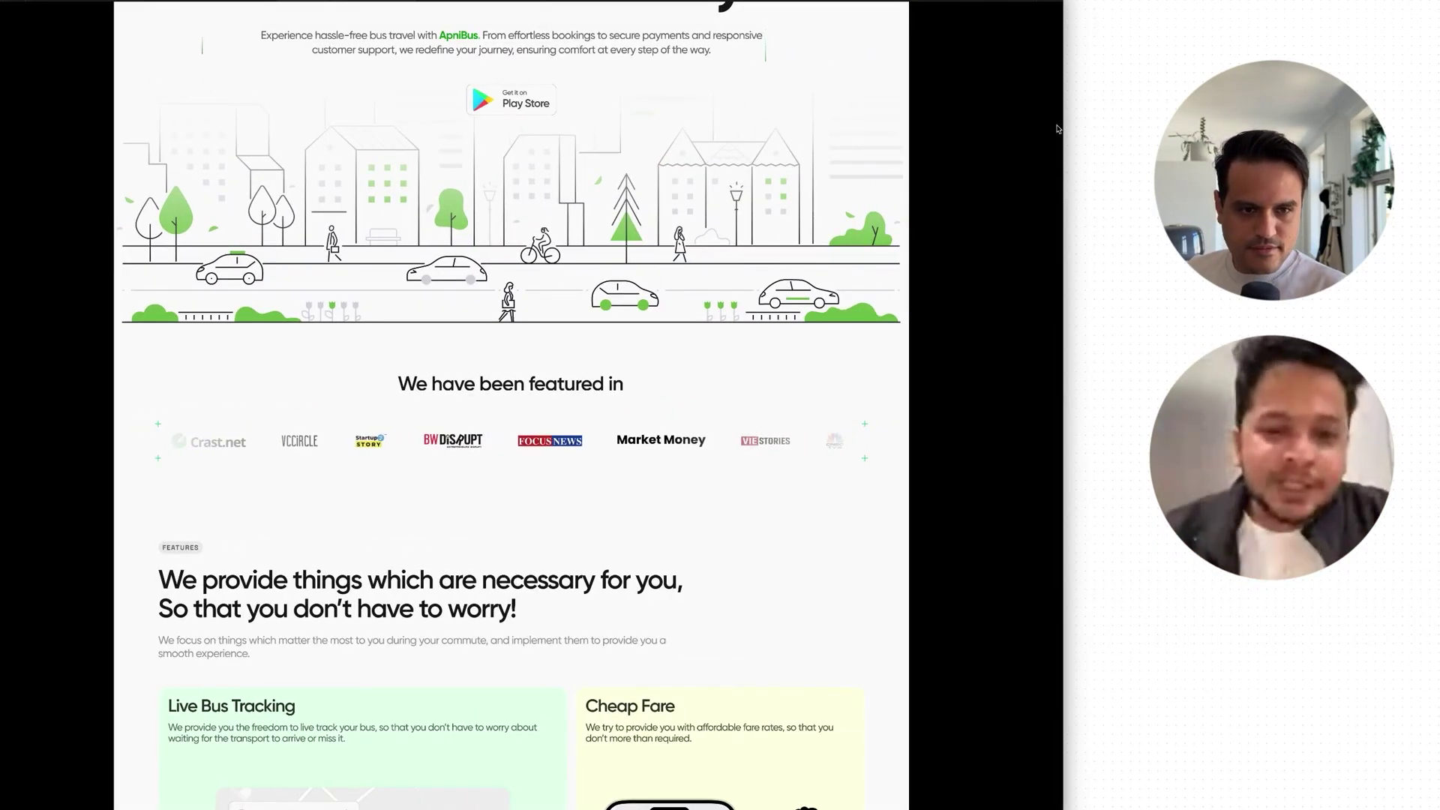
- Widen the prototype view and scroll past the feature cards and stats to the Security section and Meet ApniBus users heading
{"action": "left_click_drag", "start_coordinate": [1068, 126], "coordinate": [1099, 126]}
{"action": "scroll", "coordinate": [685, 376], "scroll_direction": "down", "scroll_amount": 3}
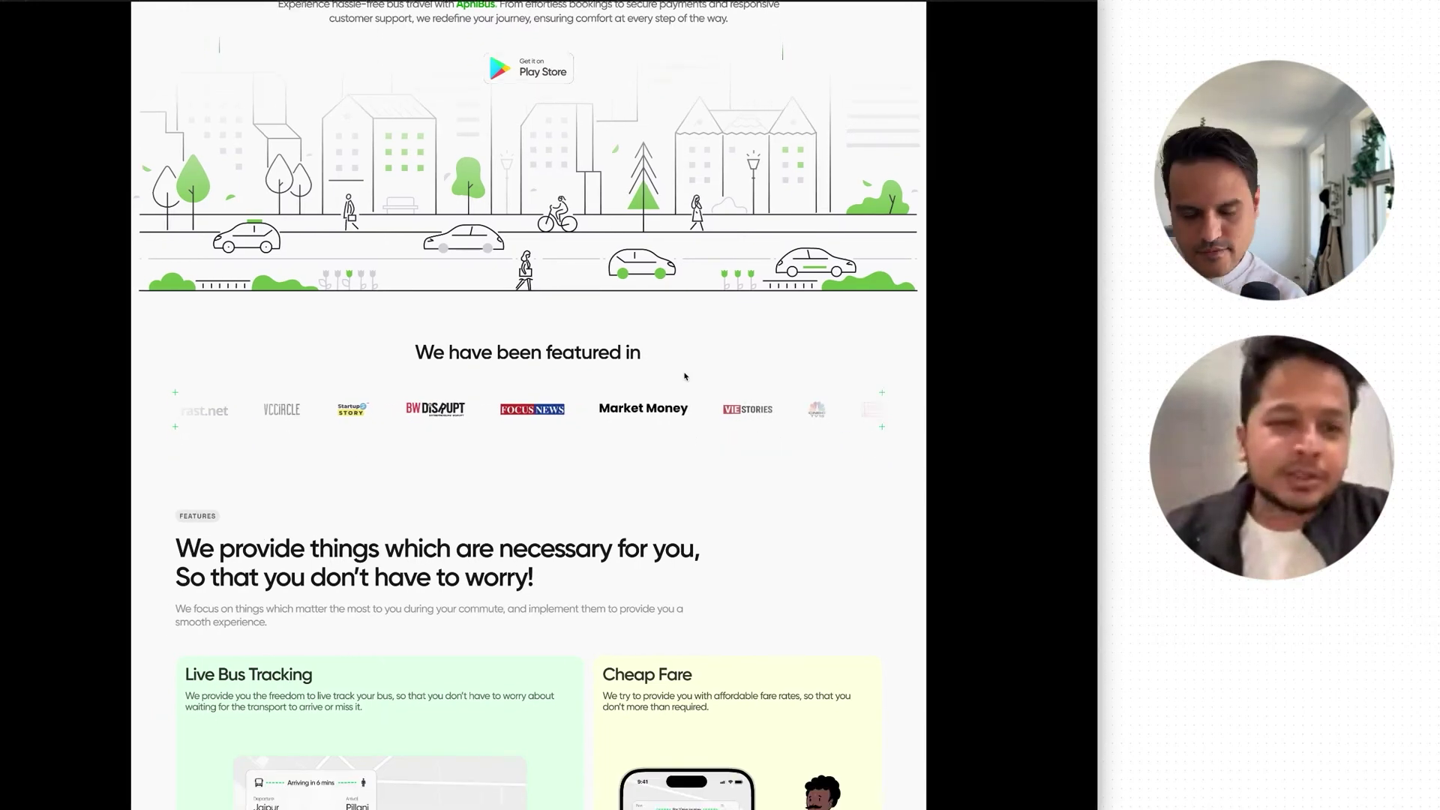
{"action": "scroll", "coordinate": [685, 375], "scroll_direction": "down", "scroll_amount": 4}
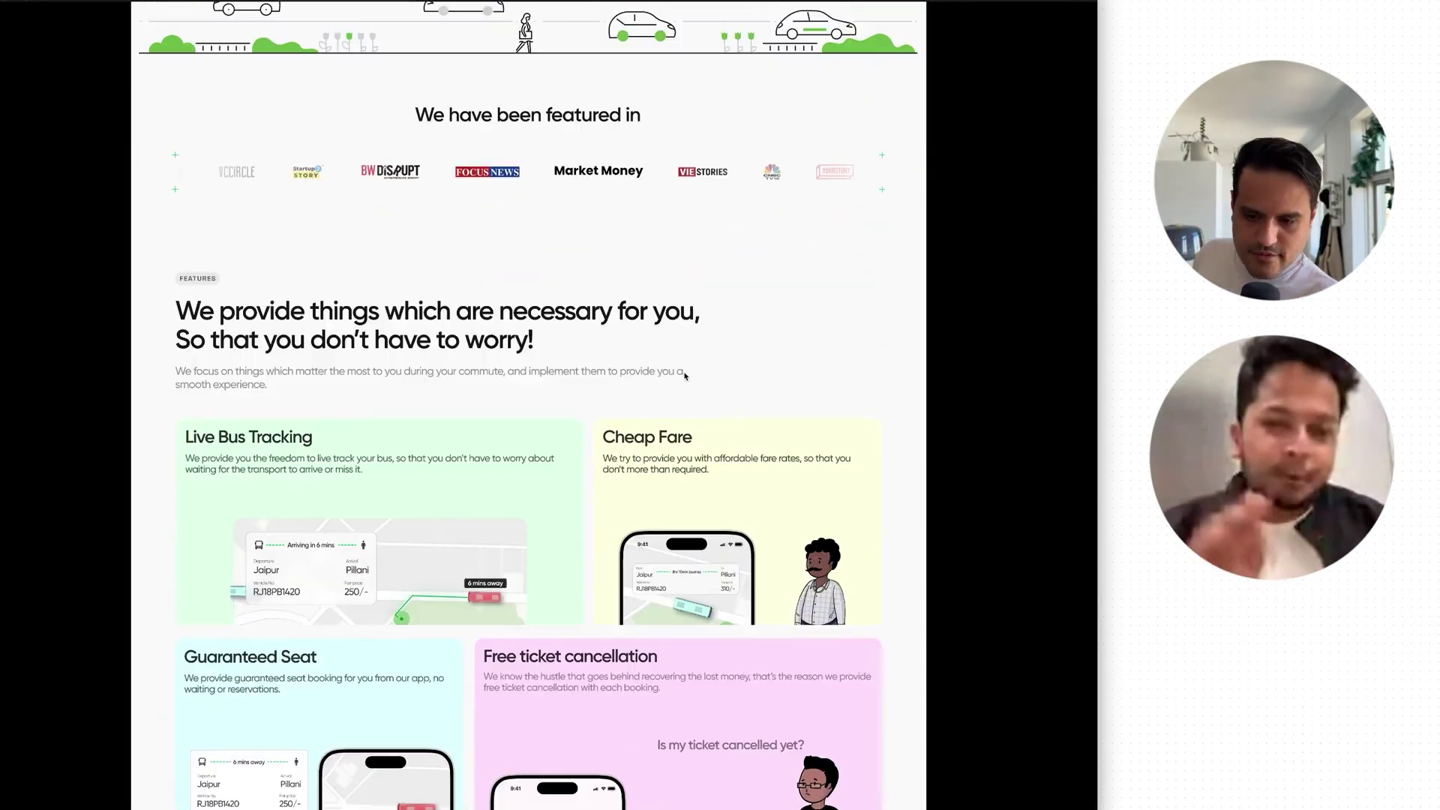
{"action": "scroll", "coordinate": [684, 376], "scroll_direction": "down", "scroll_amount": 2}
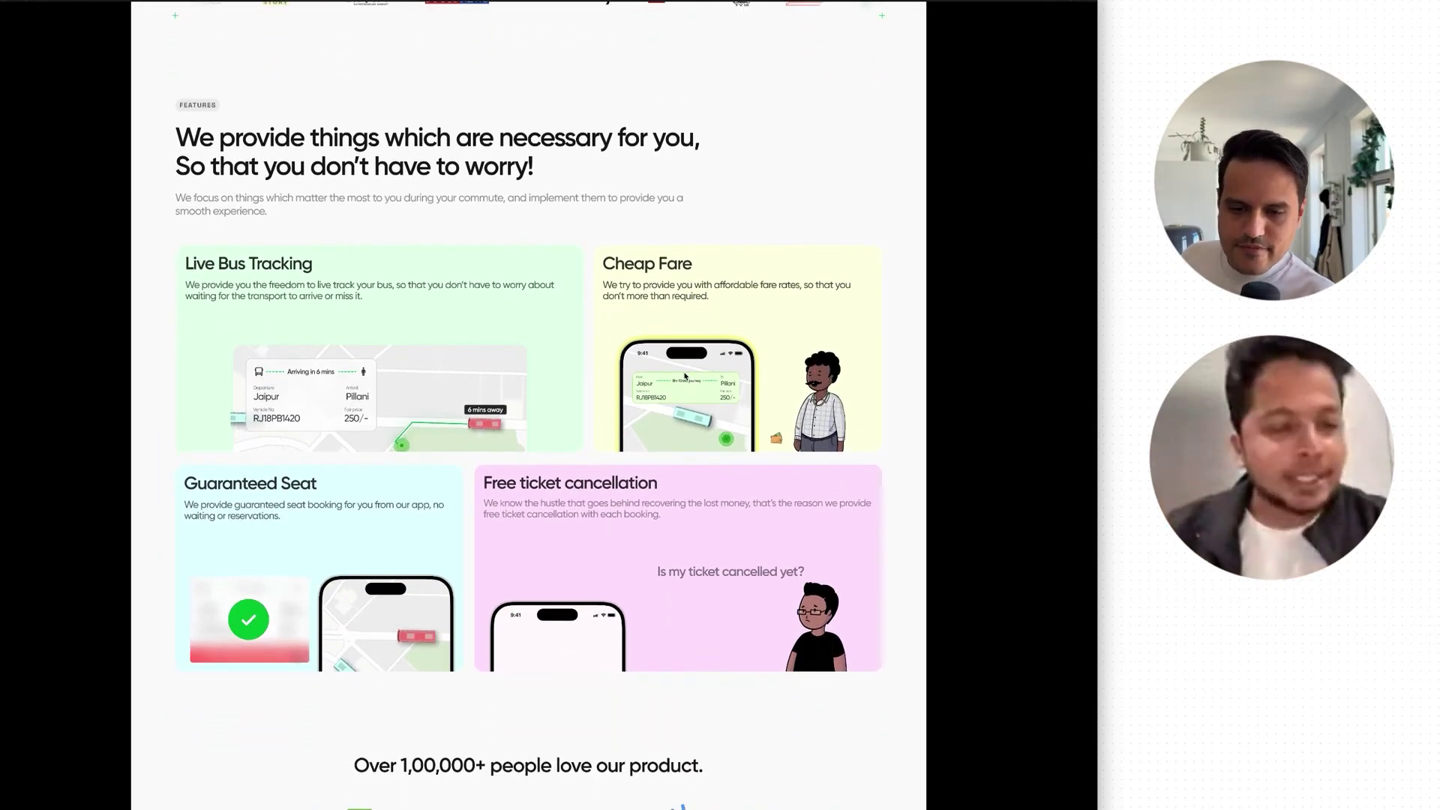
{"action": "scroll", "coordinate": [685, 376], "scroll_direction": "down", "scroll_amount": 2}
{"action": "scroll", "coordinate": [684, 376], "scroll_direction": "down", "scroll_amount": 5}
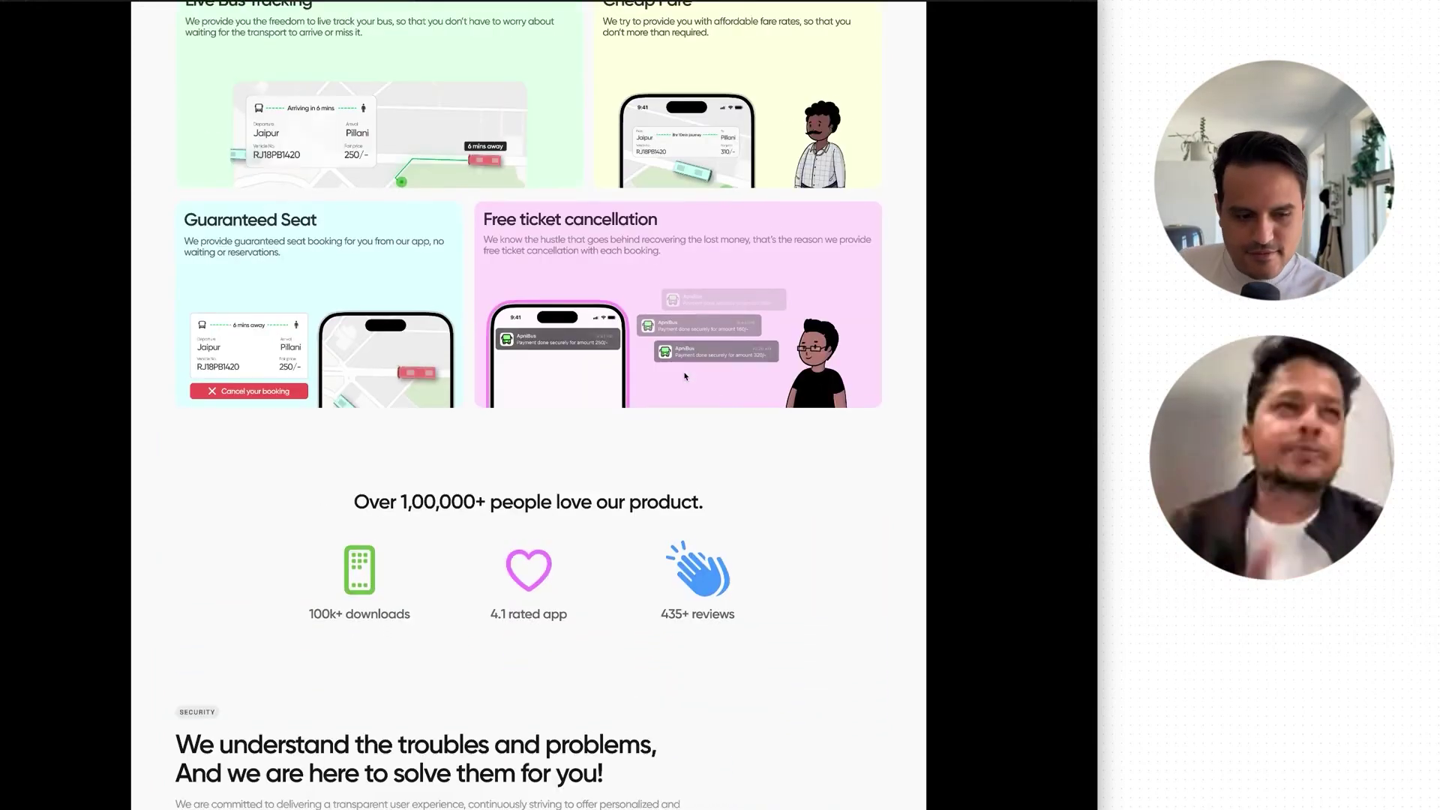
{"action": "scroll", "coordinate": [684, 375], "scroll_direction": "down", "scroll_amount": 2}
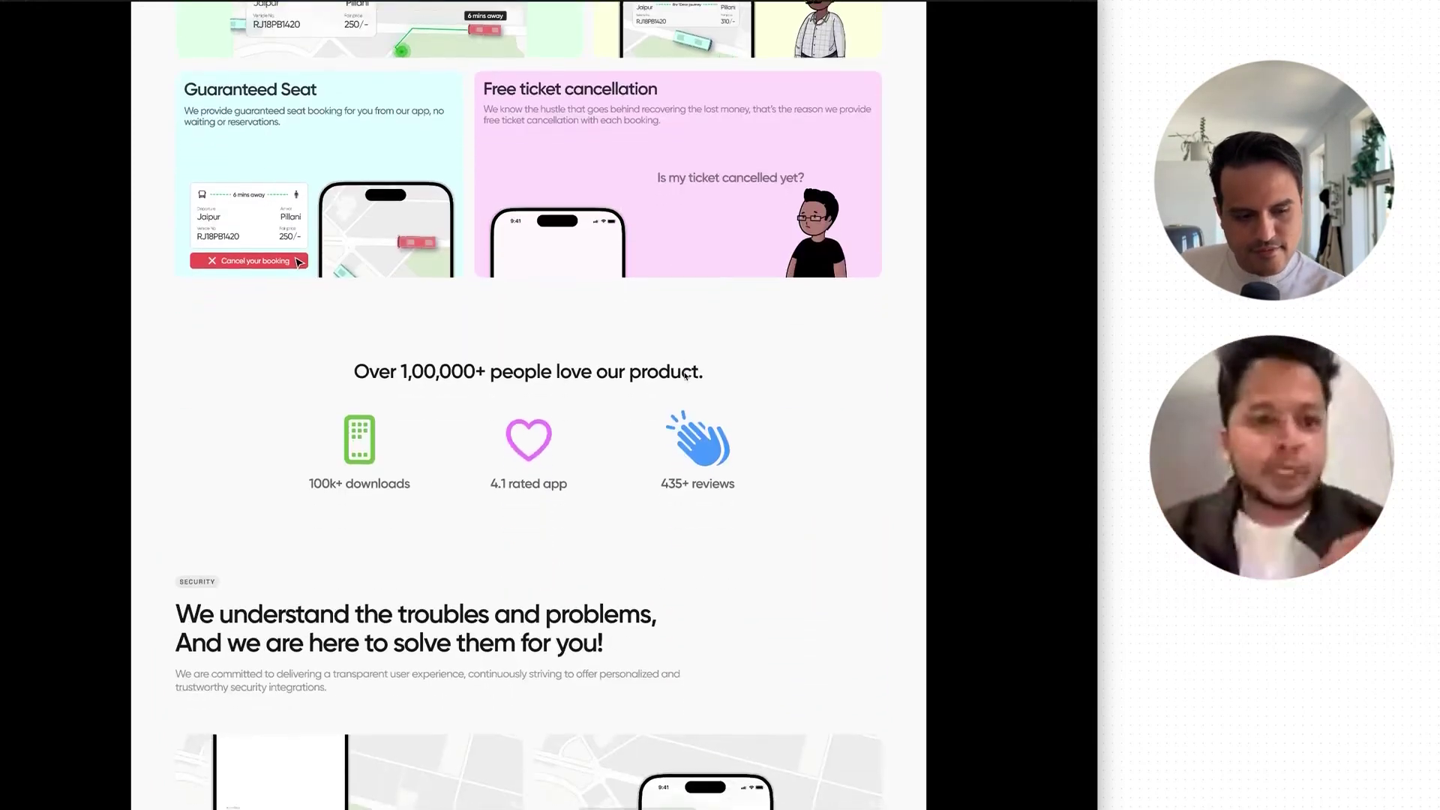
{"action": "scroll", "coordinate": [685, 375], "scroll_direction": "down", "scroll_amount": 3}
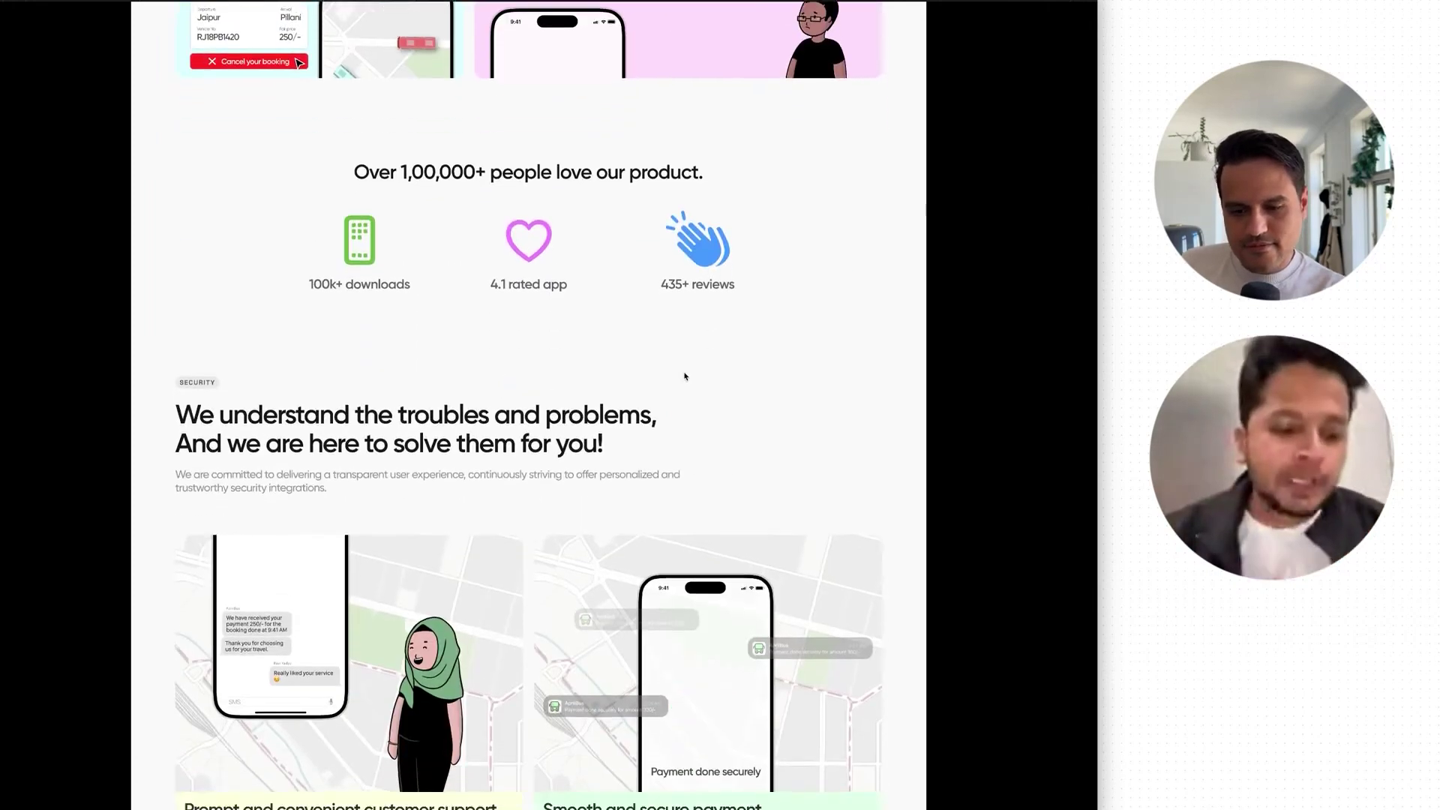
{"action": "scroll", "coordinate": [685, 377], "scroll_direction": "down", "scroll_amount": 3}
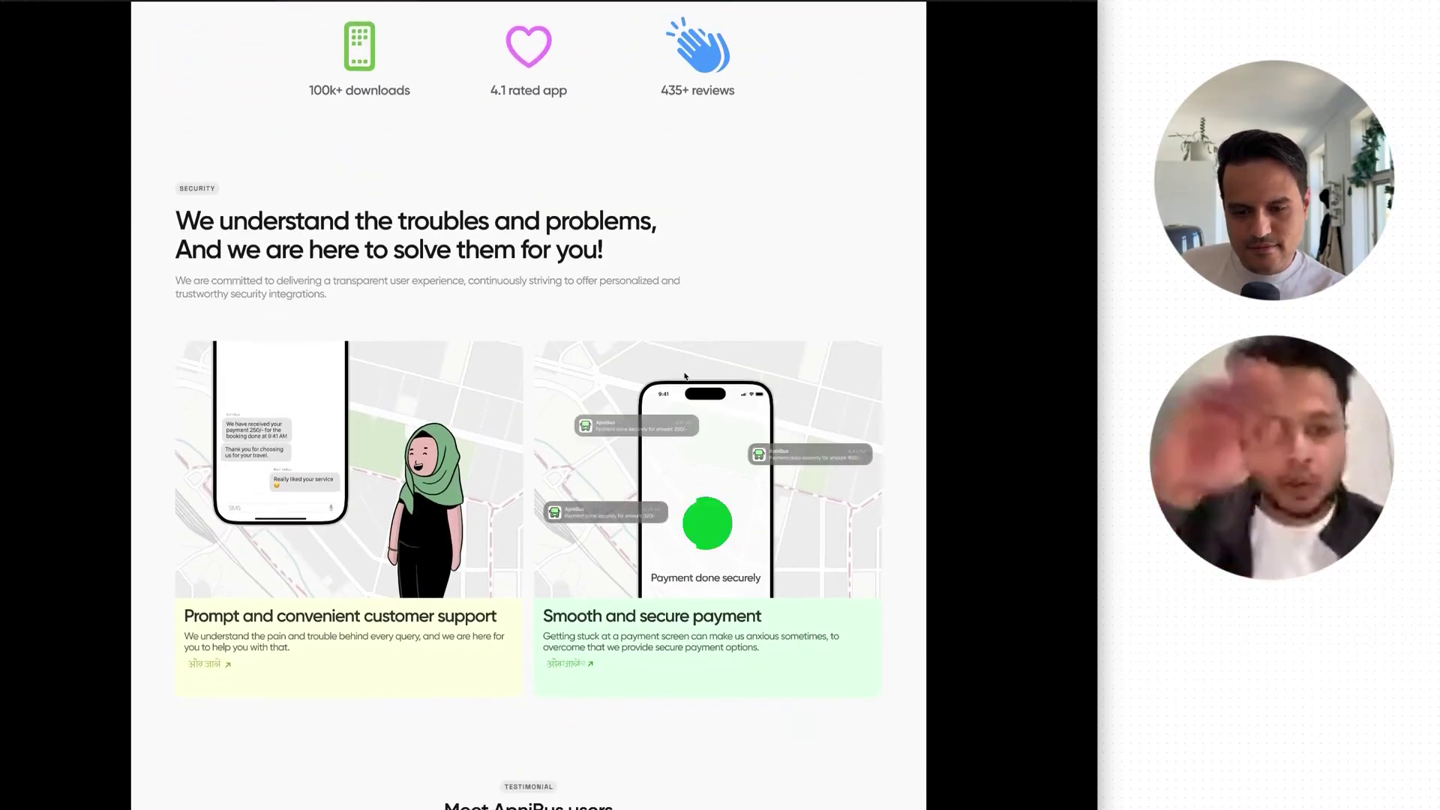
{"action": "scroll", "coordinate": [685, 376], "scroll_direction": "down", "scroll_amount": 1}
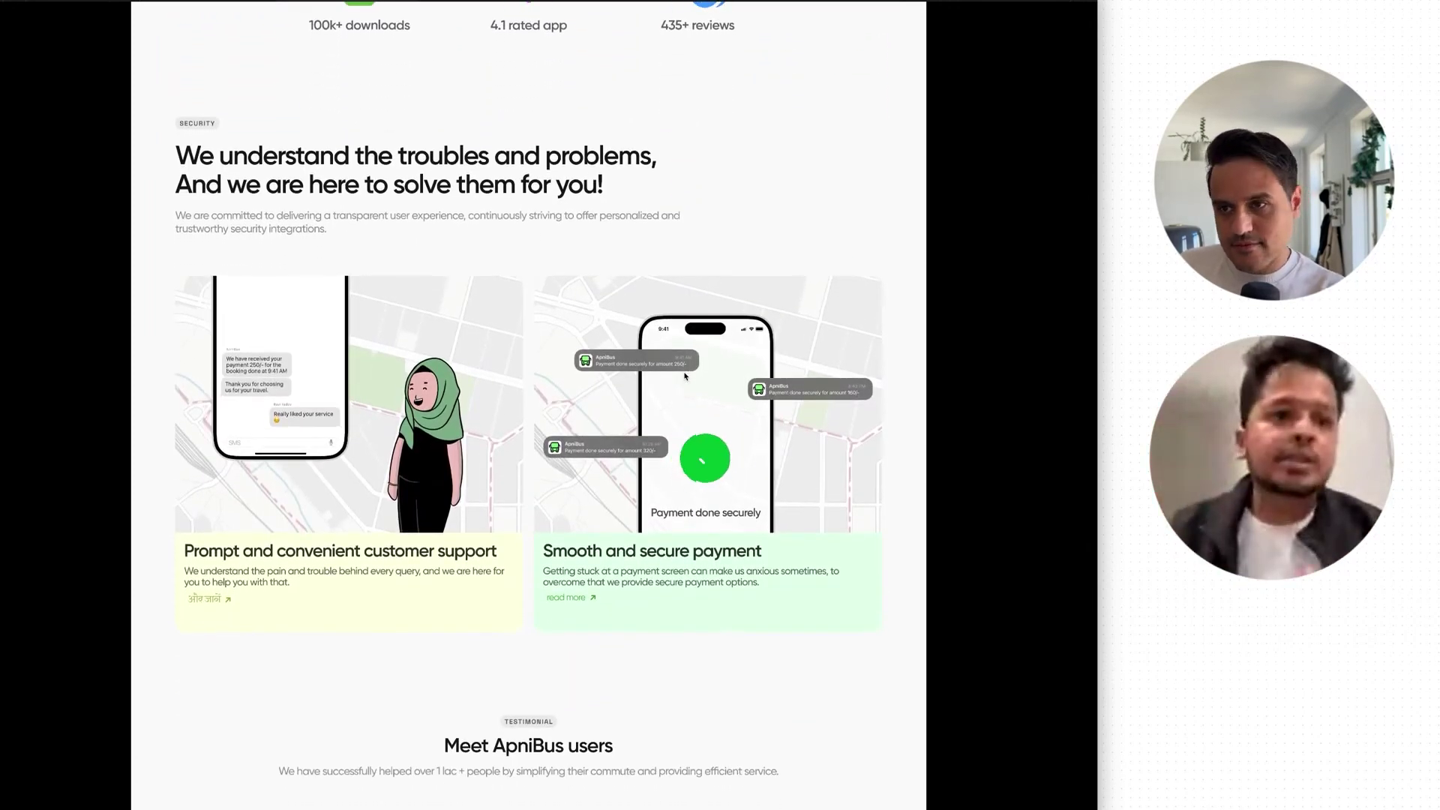
- Close the prototype and zoom into the English landing page on the FigJam board
{"action": "key", "text": "Escape"}
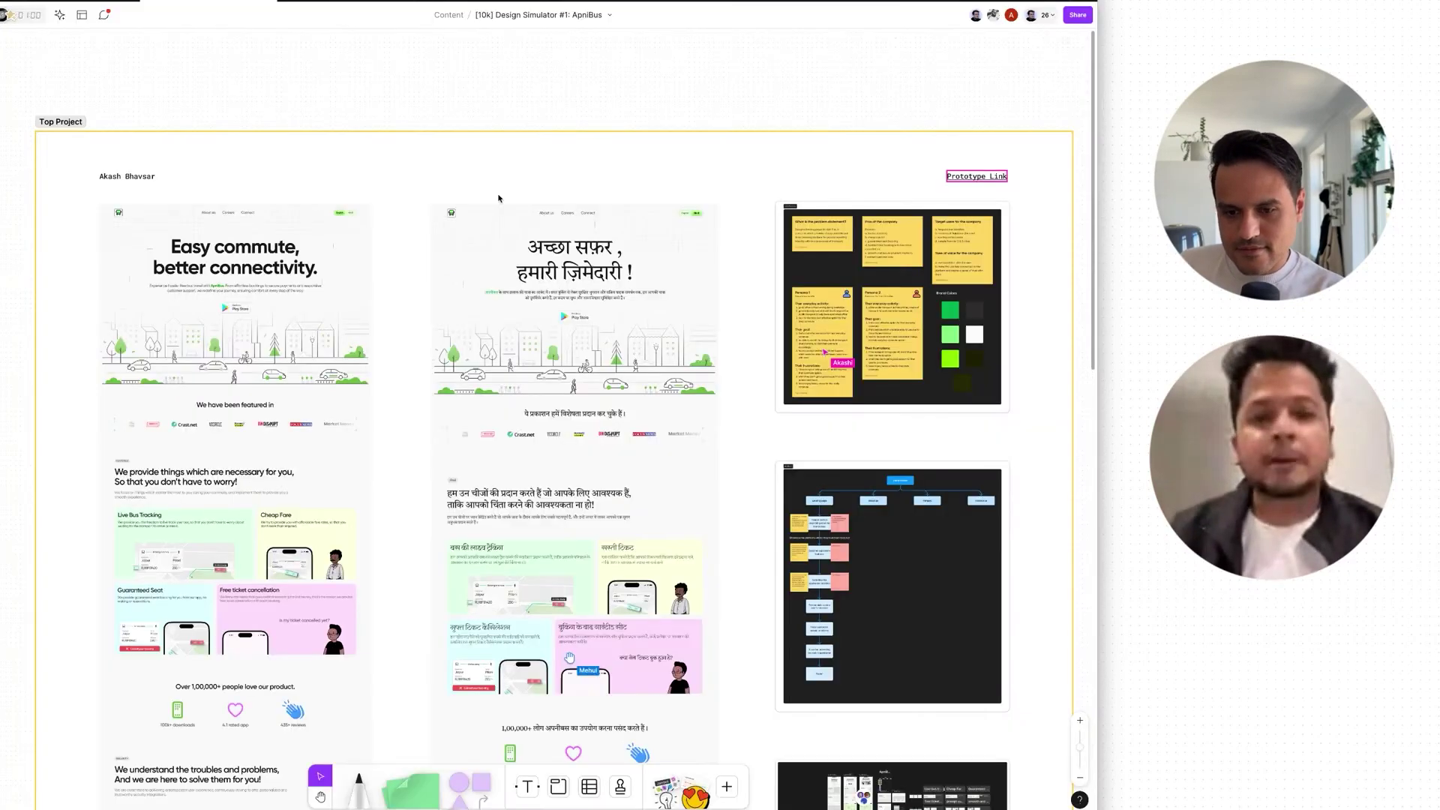
{"action": "scroll", "coordinate": [405, 210], "scroll_direction": "up", "scroll_amount": 6}
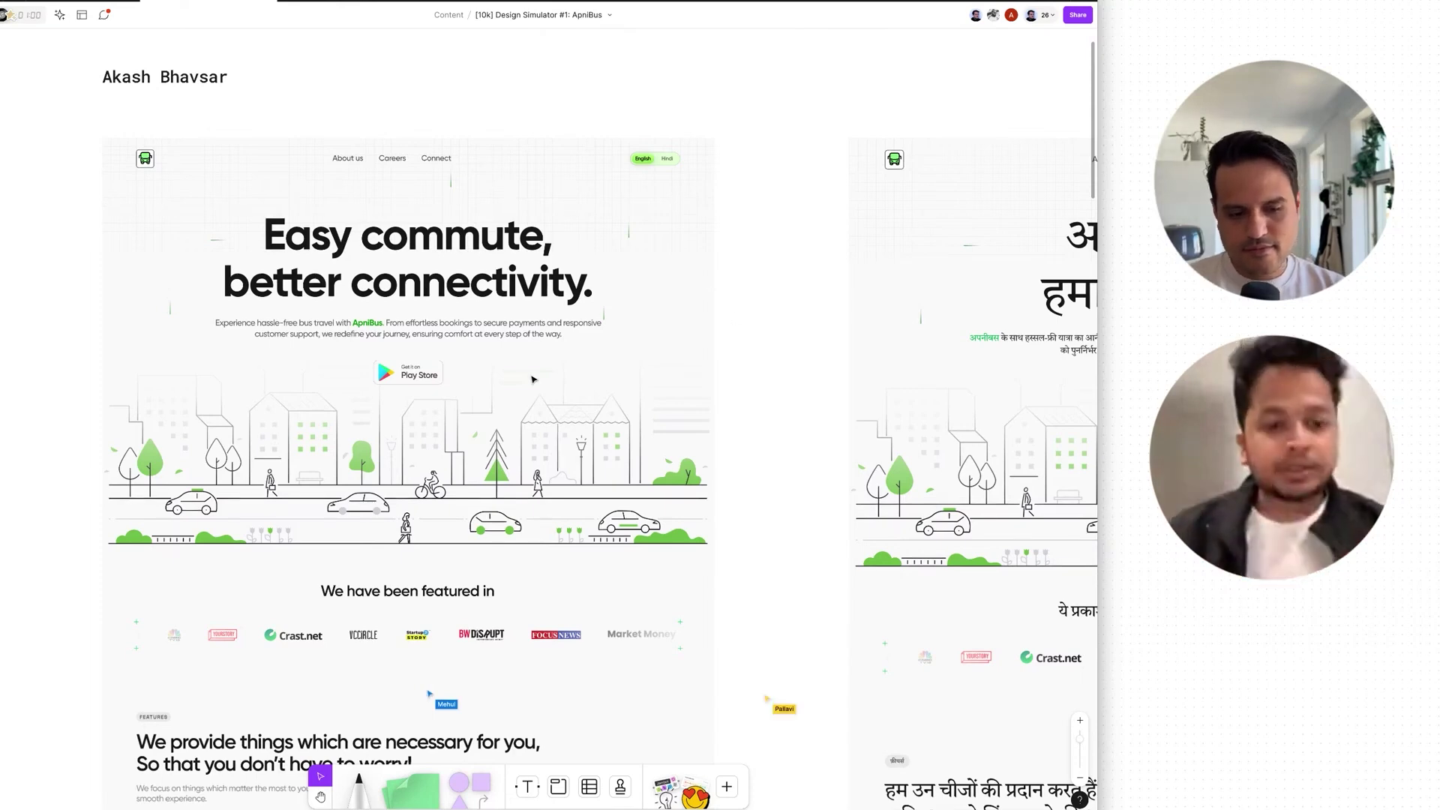
{"action": "scroll", "coordinate": [534, 379], "scroll_direction": "down", "scroll_amount": 1}
{"action": "scroll", "coordinate": [534, 379], "scroll_direction": "up", "scroll_amount": 1}
{"action": "scroll", "coordinate": [534, 379], "scroll_direction": "down", "scroll_amount": 3}
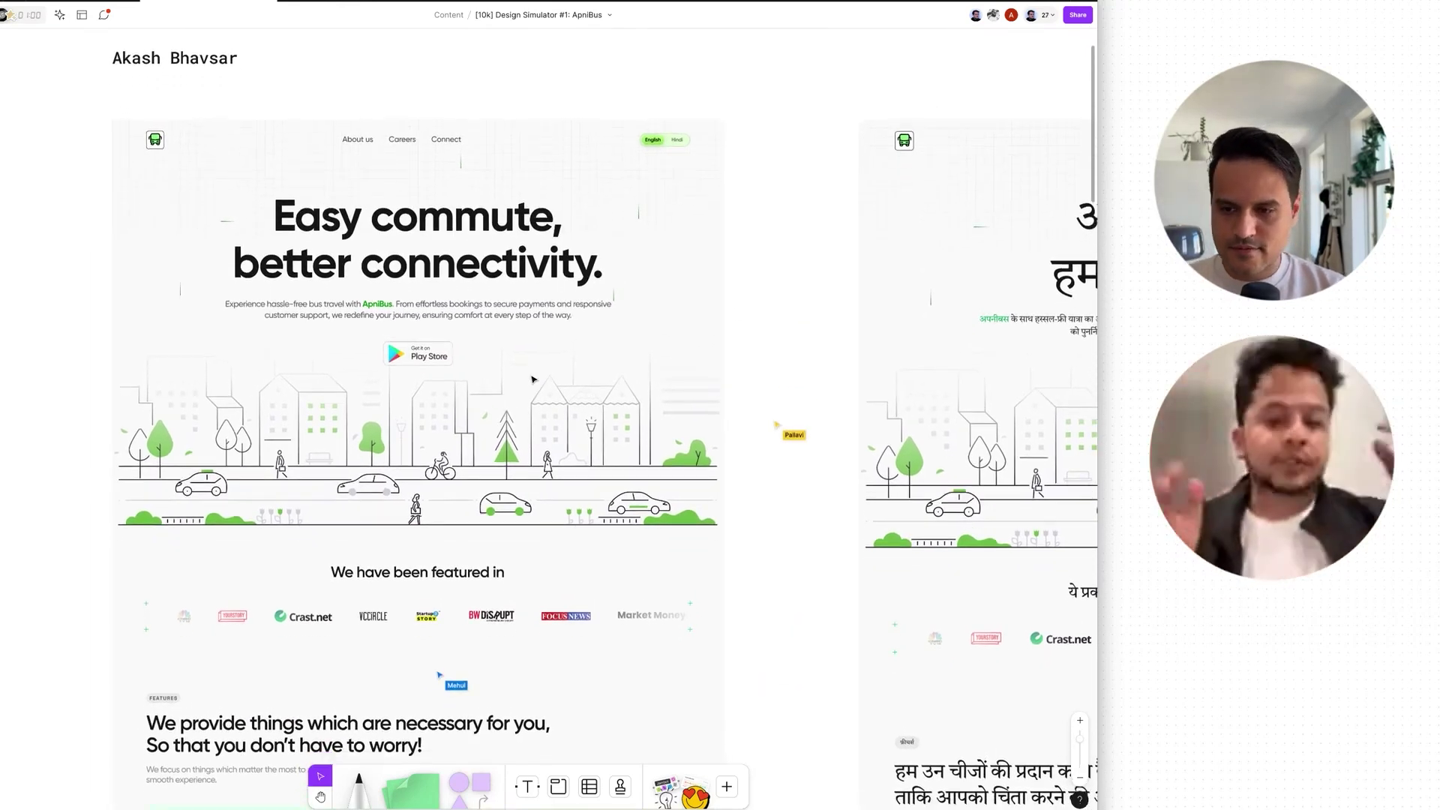
{"action": "scroll", "coordinate": [534, 378], "scroll_direction": "down", "scroll_amount": 2}
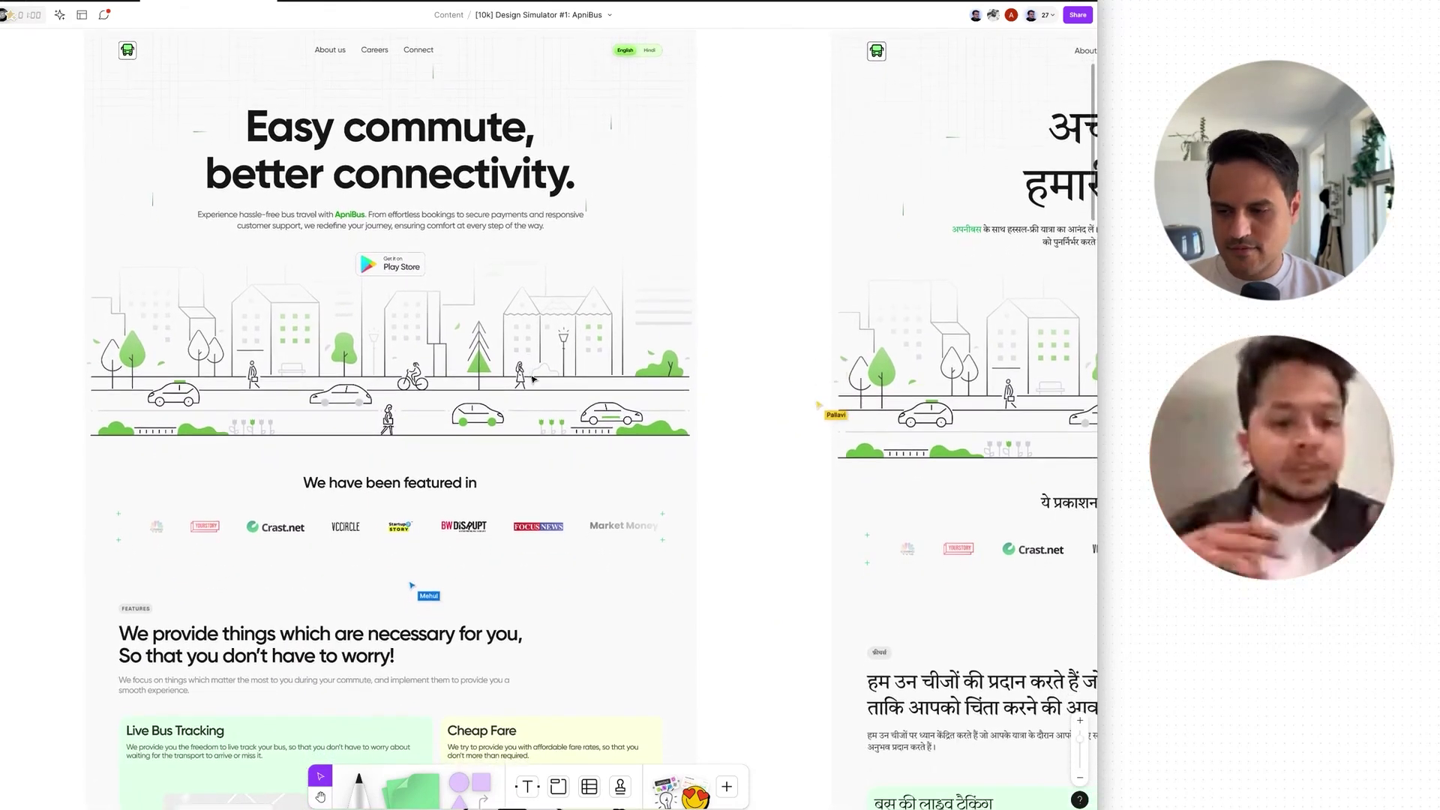
{"action": "scroll", "coordinate": [534, 379], "scroll_direction": "down", "scroll_amount": 2}
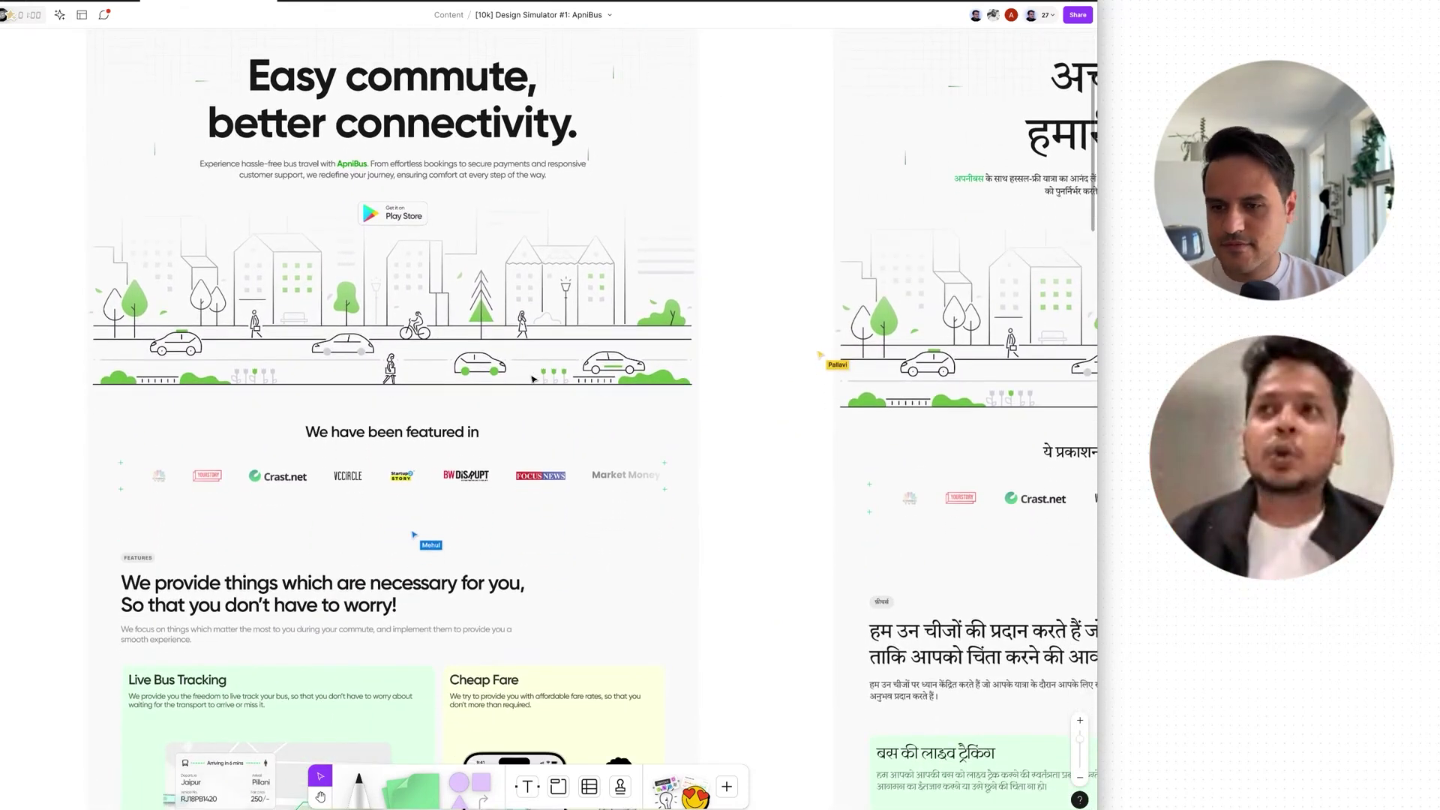
{"action": "scroll", "coordinate": [534, 379], "scroll_direction": "up", "scroll_amount": 3}
{"action": "scroll", "coordinate": [534, 378], "scroll_direction": "up", "scroll_amount": 4}
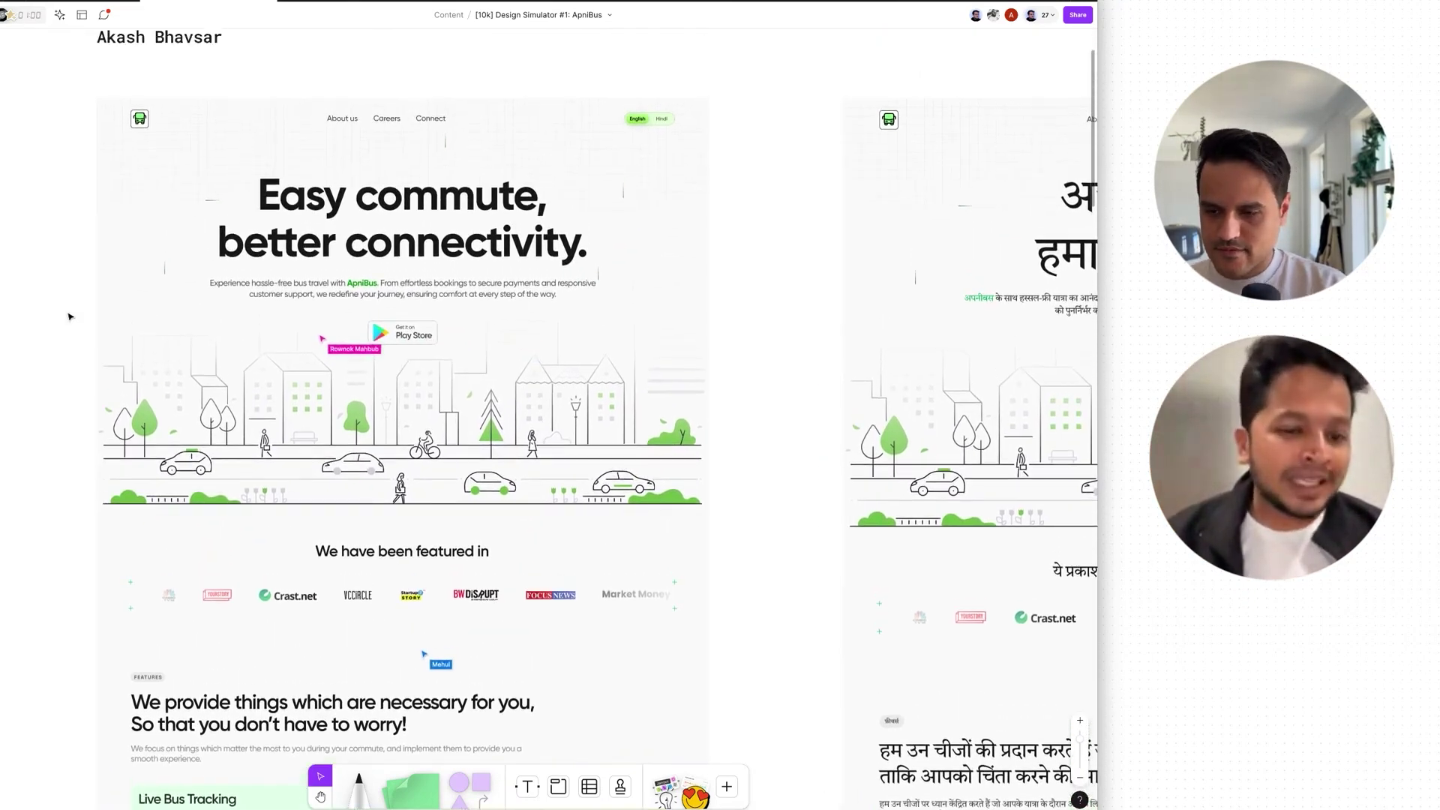
- Select the English landing page frame and scroll to its feature cards and stats
{"action": "left_click_drag", "start_coordinate": [68, 312], "coordinate": [749, 364]}
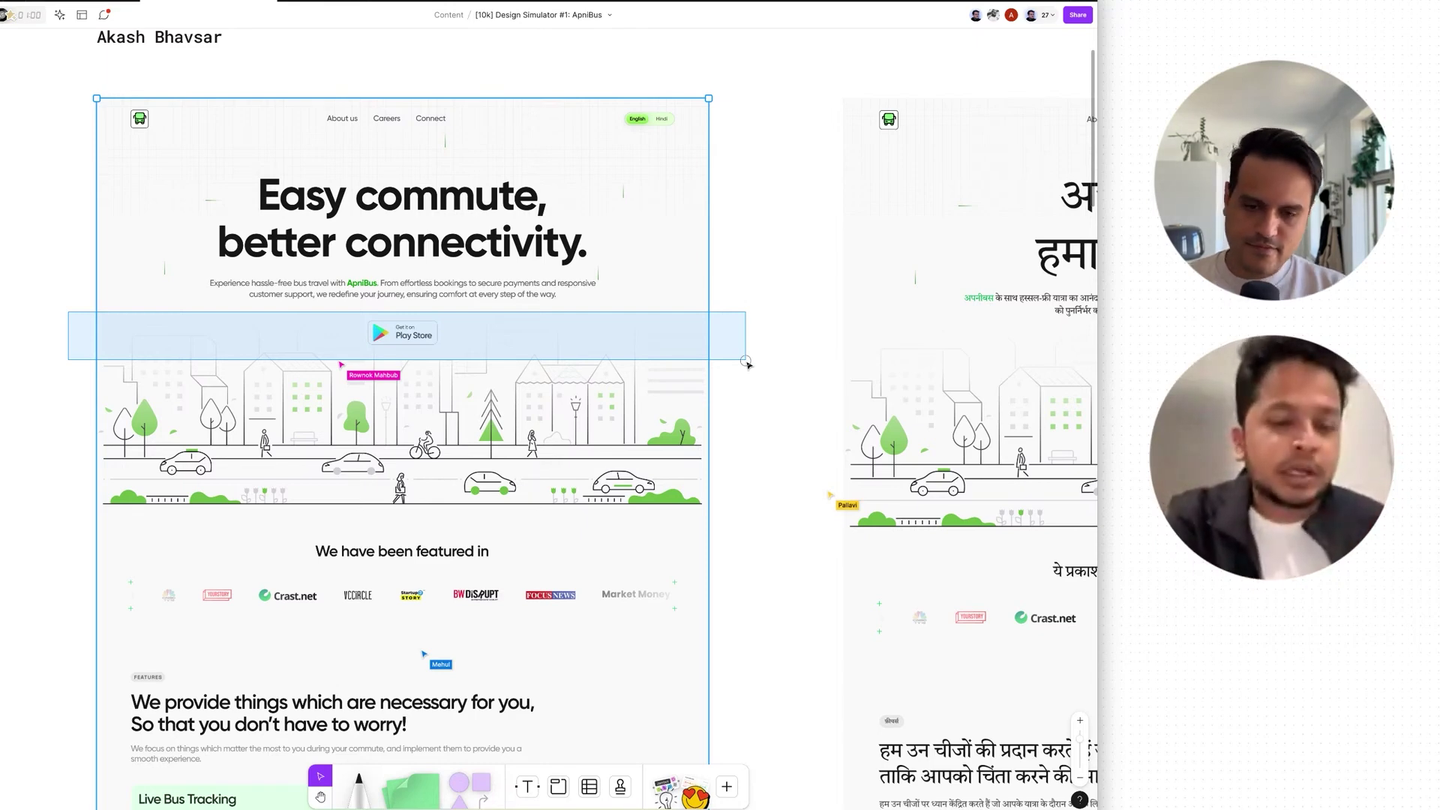
{"action": "left_click_drag", "start_coordinate": [748, 364], "coordinate": [748, 365]}
{"action": "scroll", "coordinate": [748, 366], "scroll_direction": "down", "scroll_amount": 1}
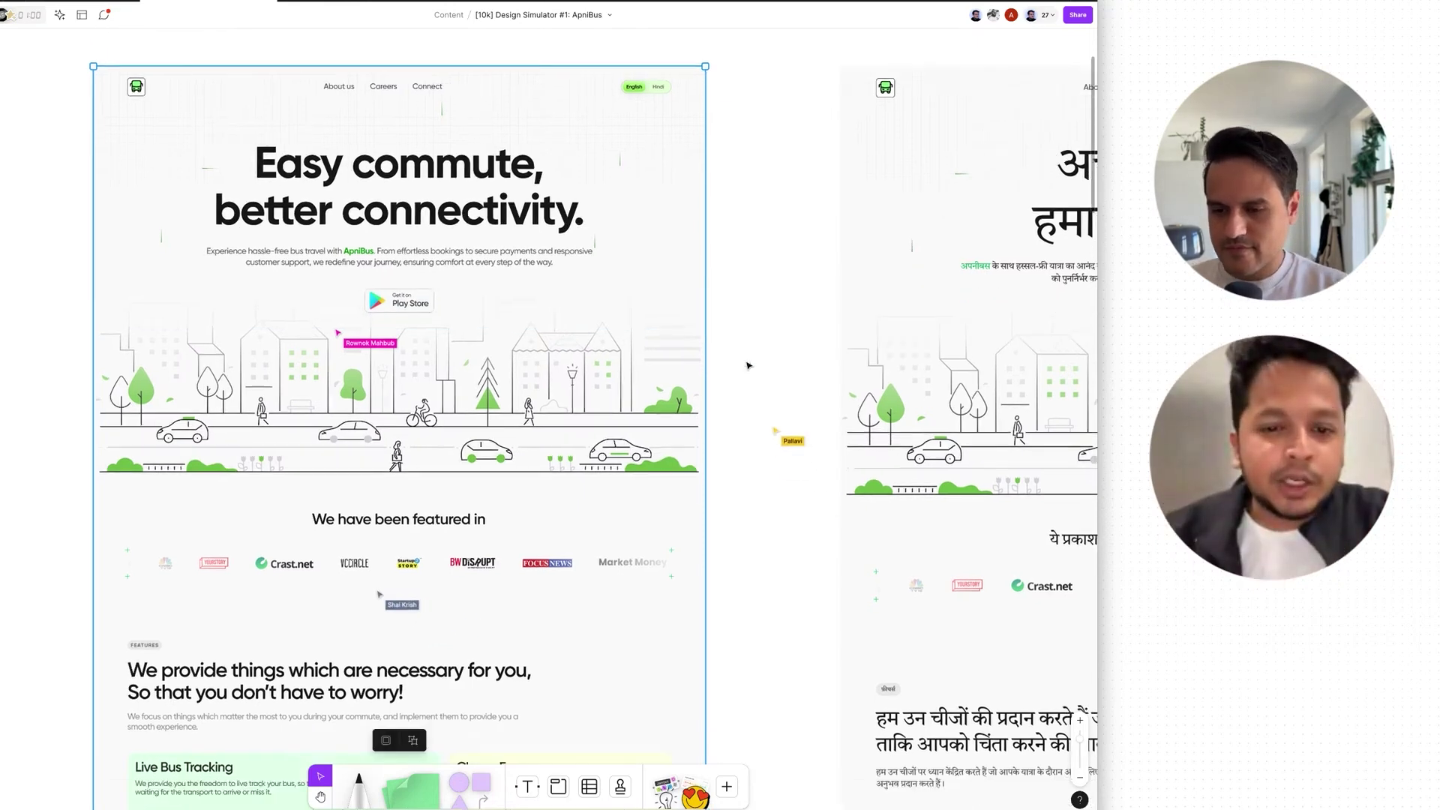
{"action": "scroll", "coordinate": [748, 366], "scroll_direction": "down", "scroll_amount": 2}
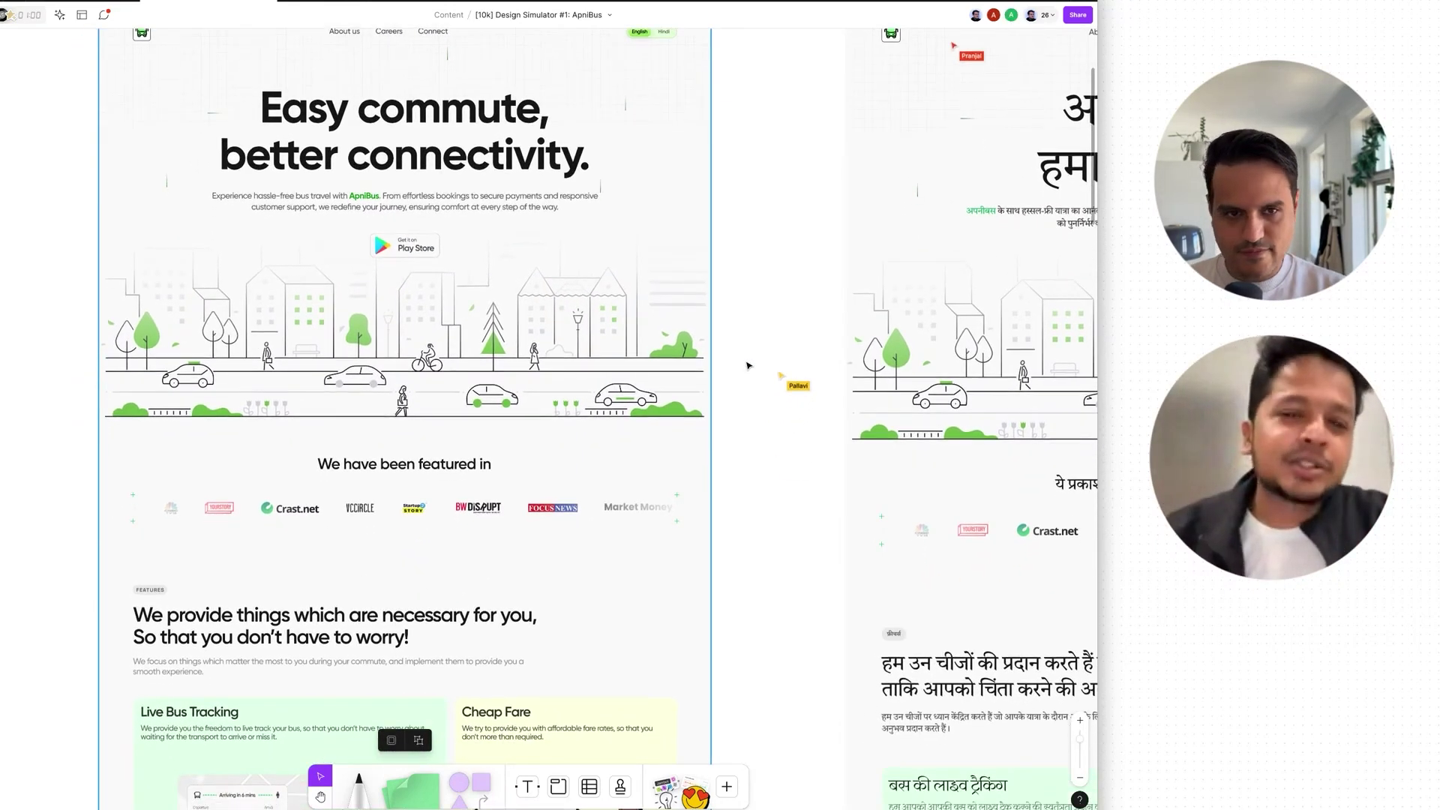
{"action": "scroll", "coordinate": [747, 366], "scroll_direction": "down", "scroll_amount": 20}
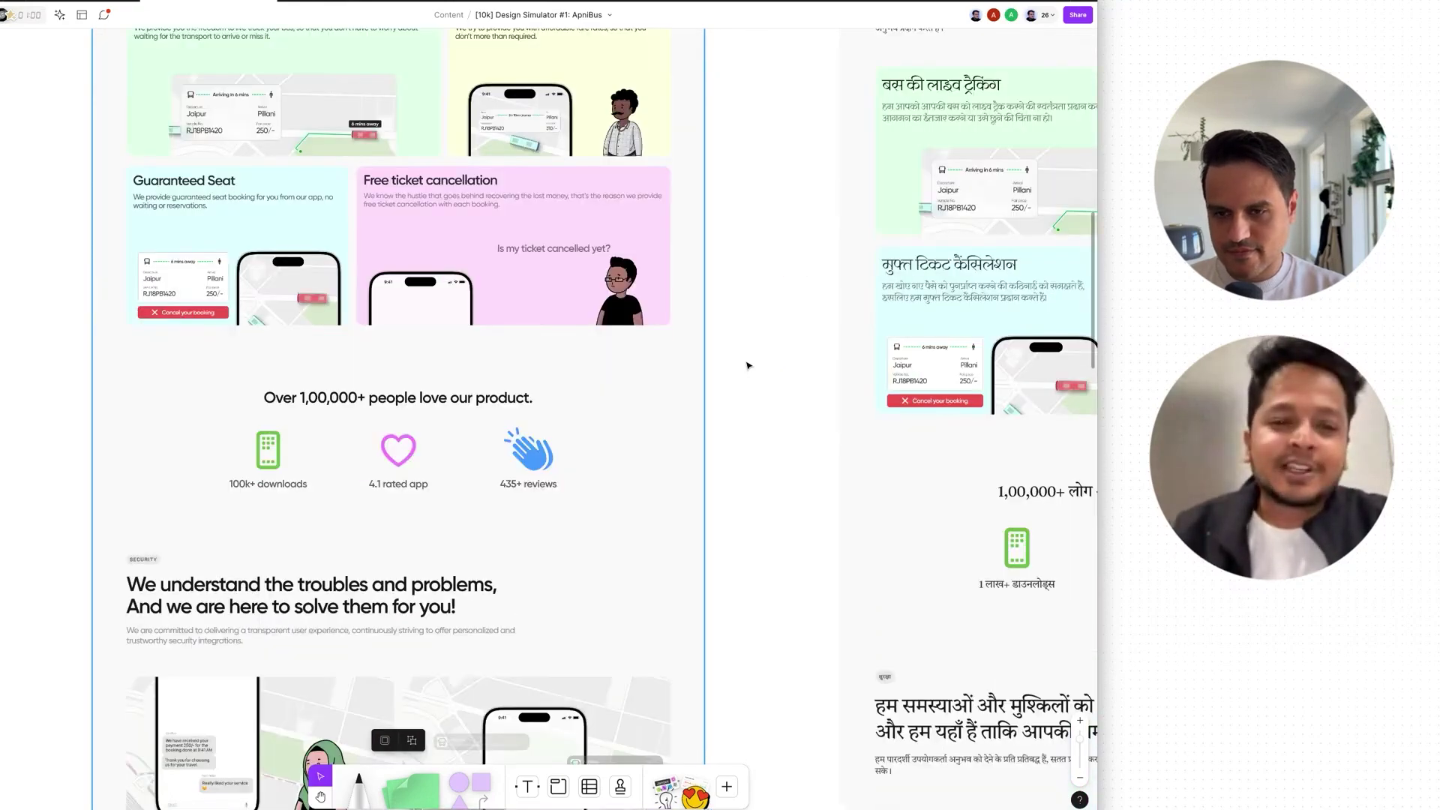
{"action": "scroll", "coordinate": [748, 366], "scroll_direction": "up", "scroll_amount": 5}
- Follow a board member's view to the English page's Live Bus Tracking and Cheap Fare feature cards
{"action": "left_click", "coordinate": [1040, 15]}
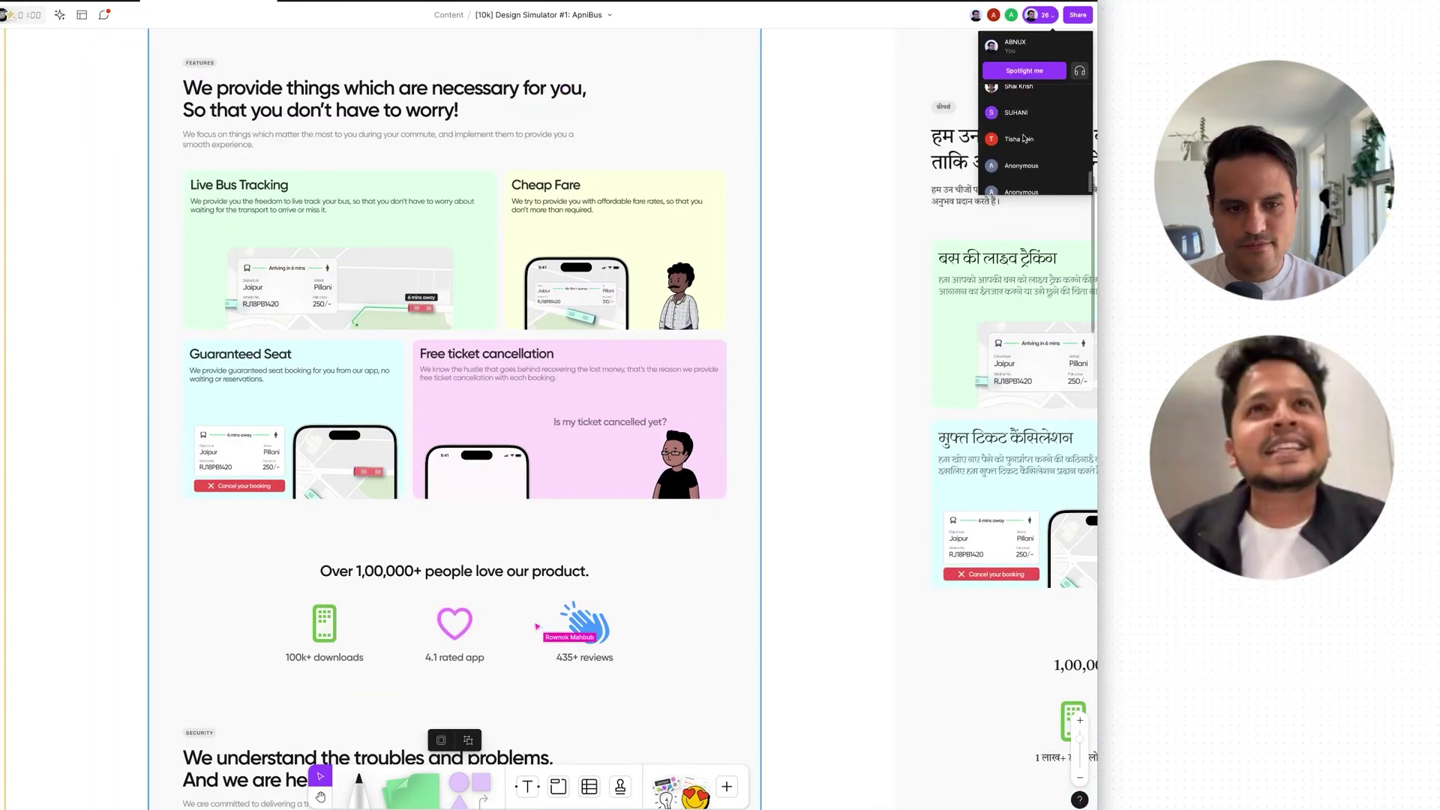
{"action": "scroll", "coordinate": [1025, 138], "scroll_direction": "down", "scroll_amount": 3}
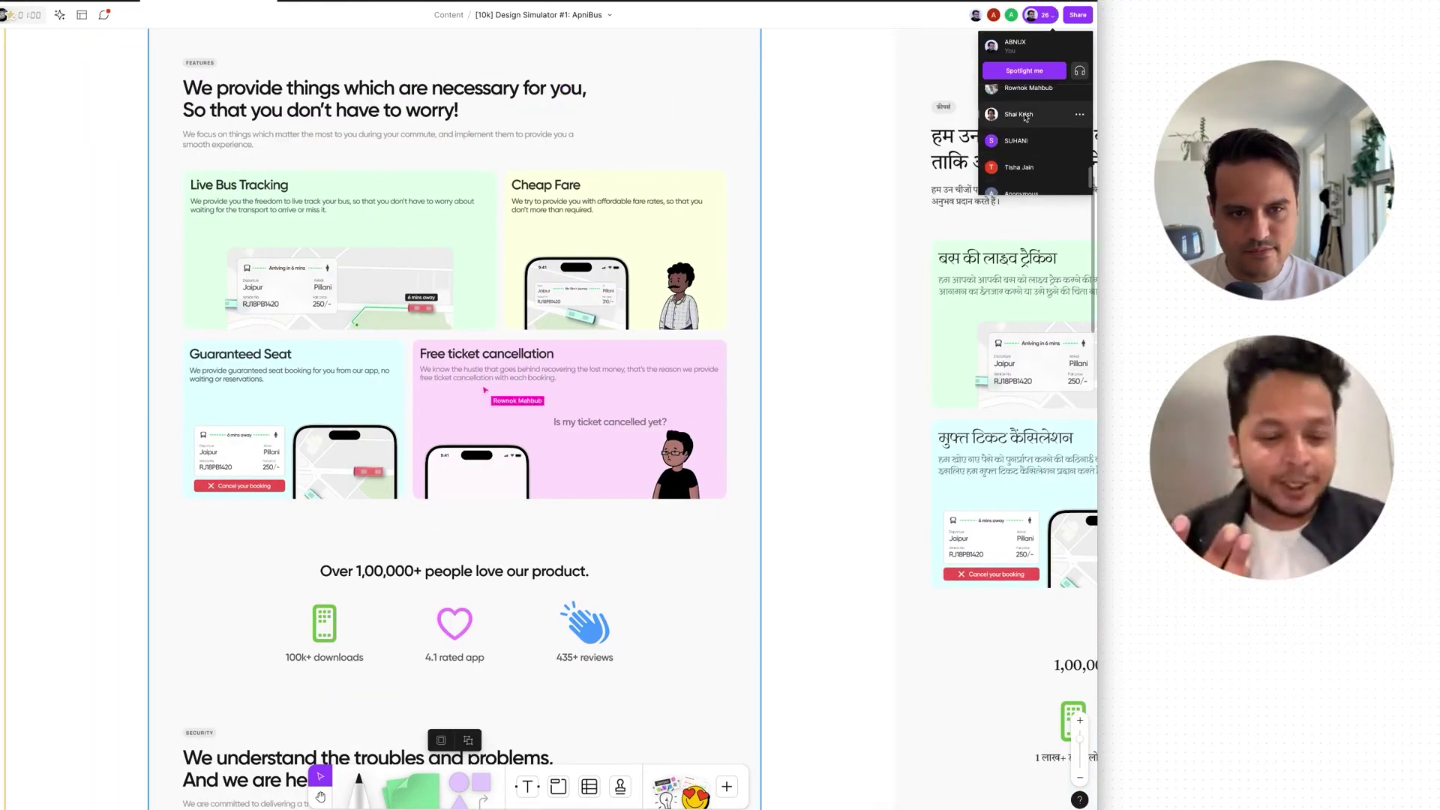
{"action": "left_click", "coordinate": [1020, 112]}
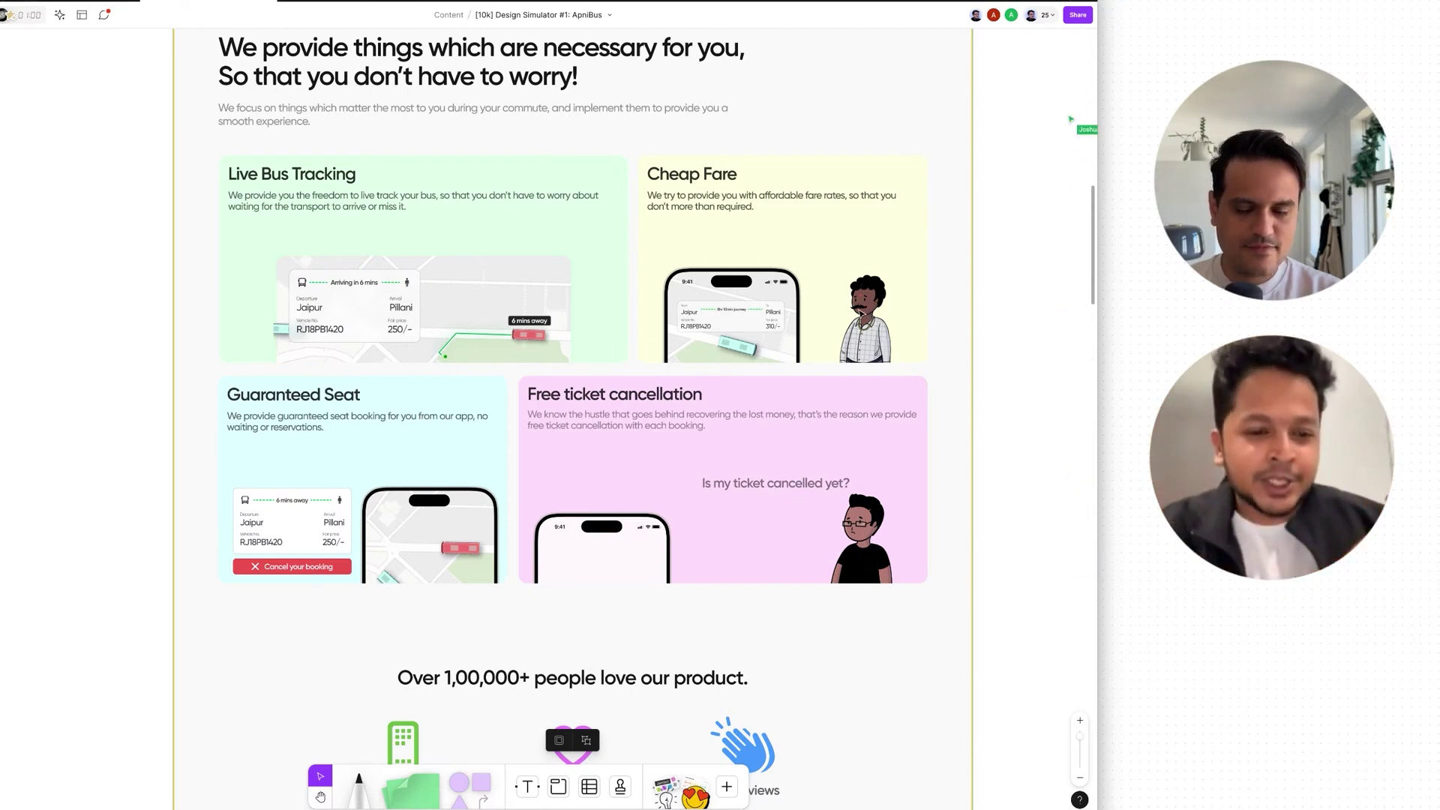
{"action": "scroll", "coordinate": [861, 311], "scroll_direction": "up", "scroll_amount": 2}
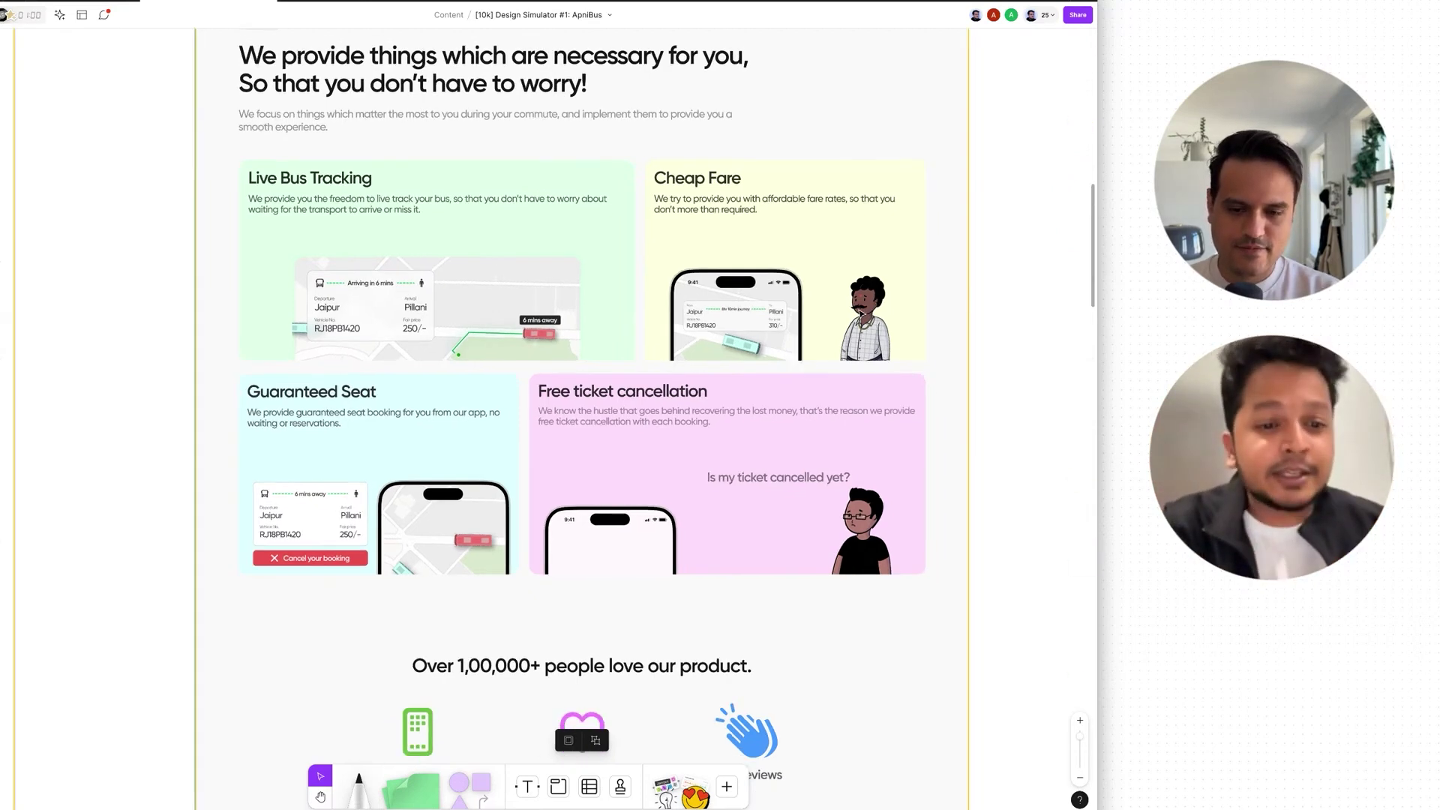
{"action": "scroll", "coordinate": [862, 311], "scroll_direction": "up", "scroll_amount": 1}
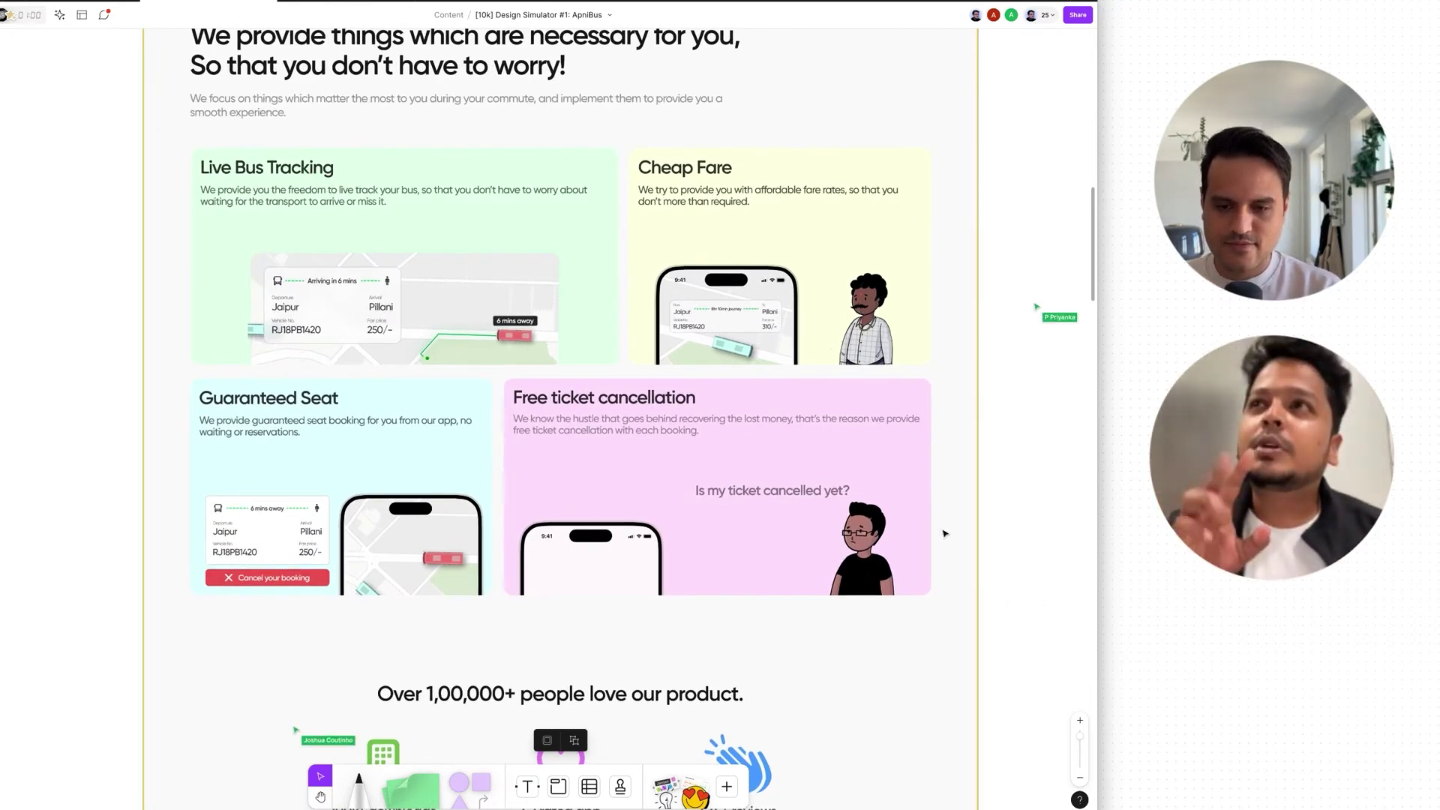
{"action": "scroll", "coordinate": [944, 533], "scroll_direction": "up", "scroll_amount": 2}
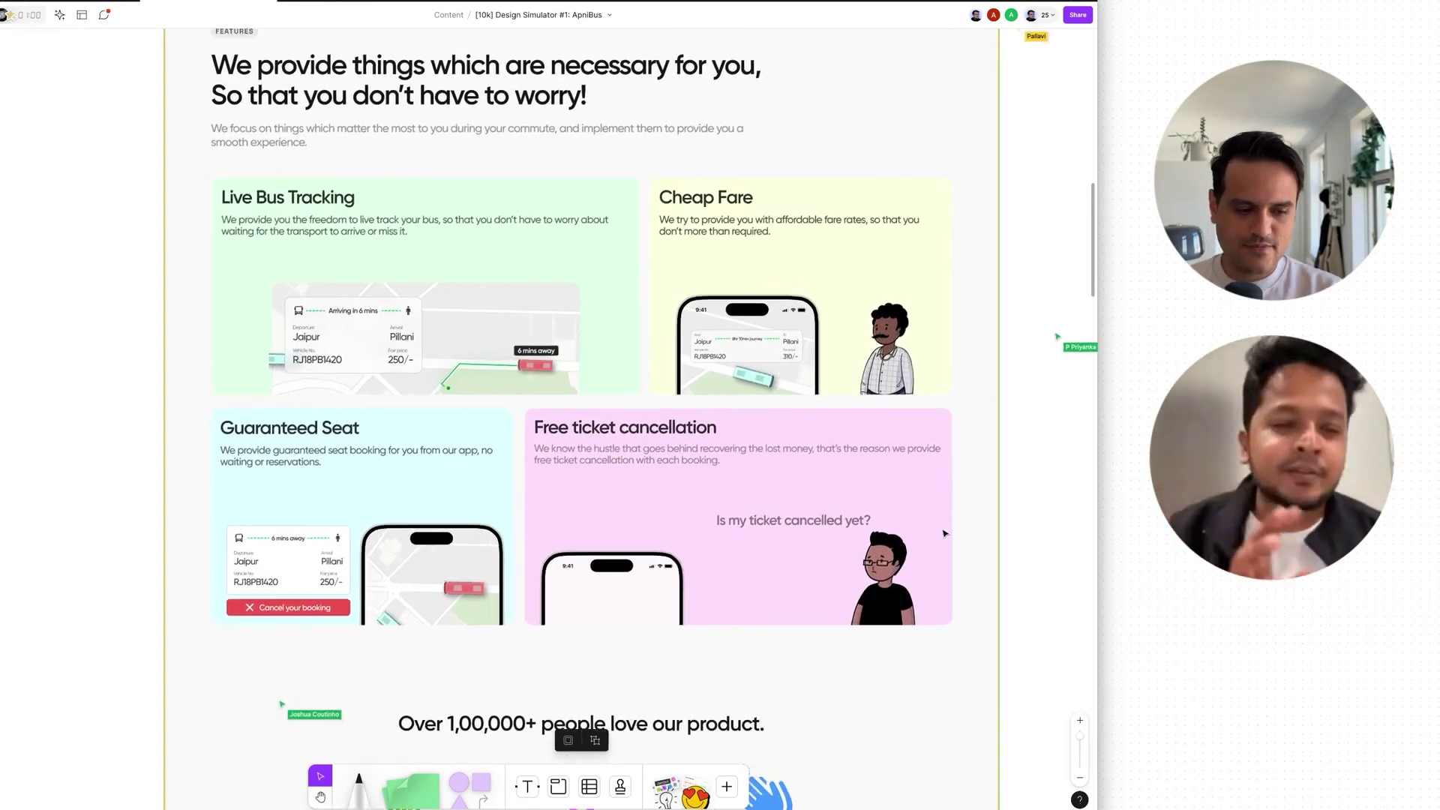
{"action": "scroll", "coordinate": [945, 534], "scroll_direction": "up", "scroll_amount": 3}
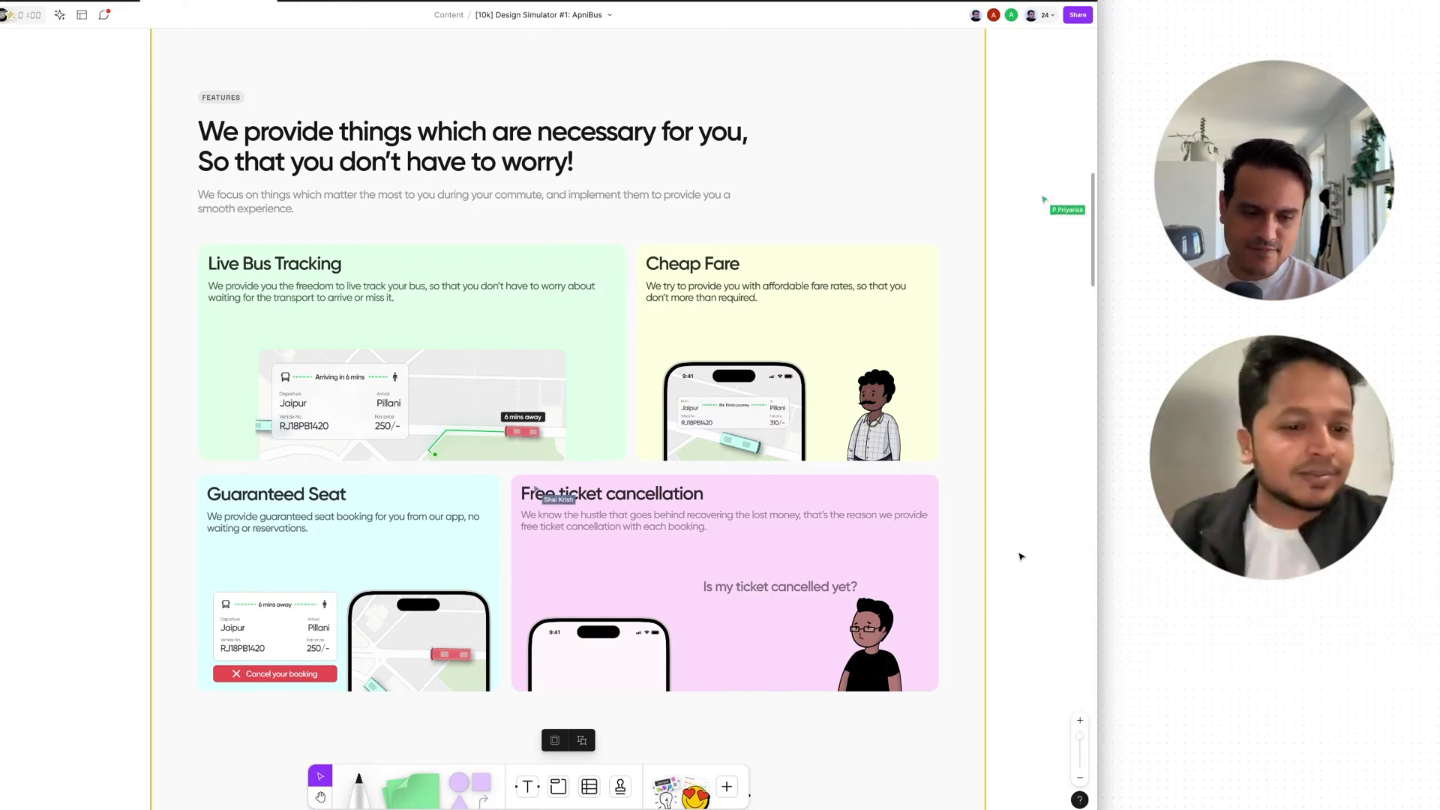
- Move down the English landing page to the Meet ApniBus users testimonials and Frequently asked questions
{"action": "scroll", "coordinate": [1021, 556], "scroll_direction": "down", "scroll_amount": 10}
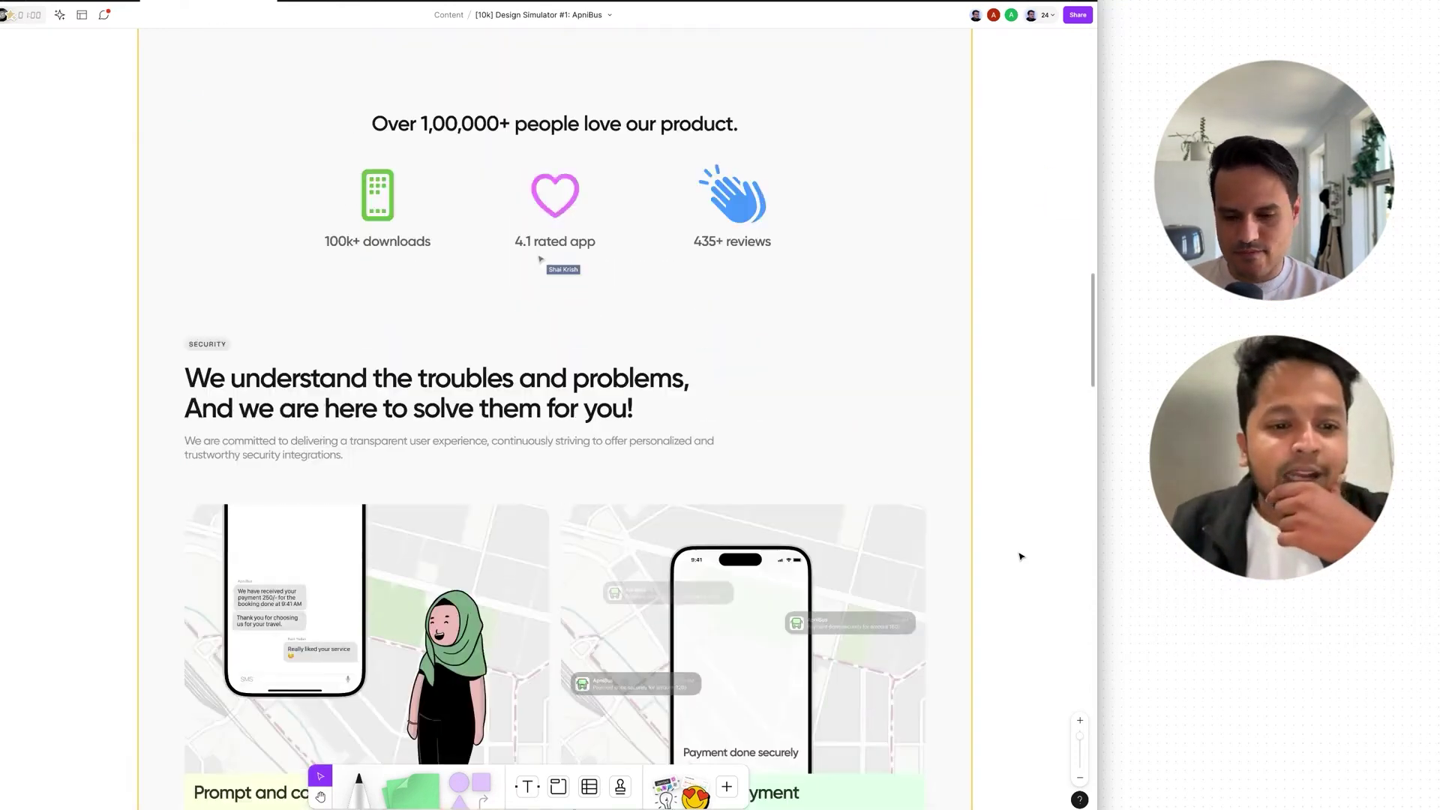
{"action": "scroll", "coordinate": [1021, 556], "scroll_direction": "down", "scroll_amount": 5}
{"action": "scroll", "coordinate": [1021, 555], "scroll_direction": "up", "scroll_amount": 2}
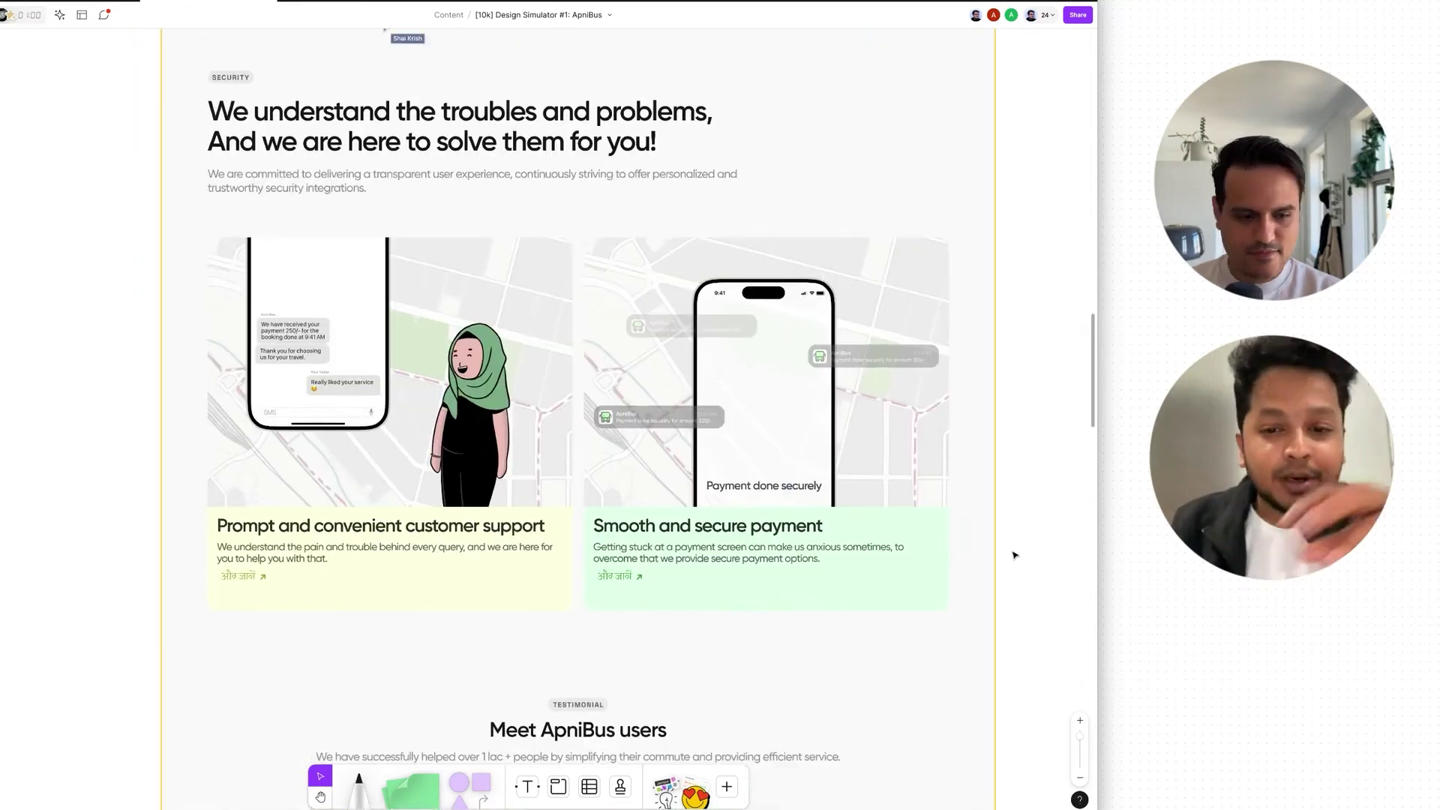
{"action": "scroll", "coordinate": [1018, 555], "scroll_direction": "down", "scroll_amount": 1}
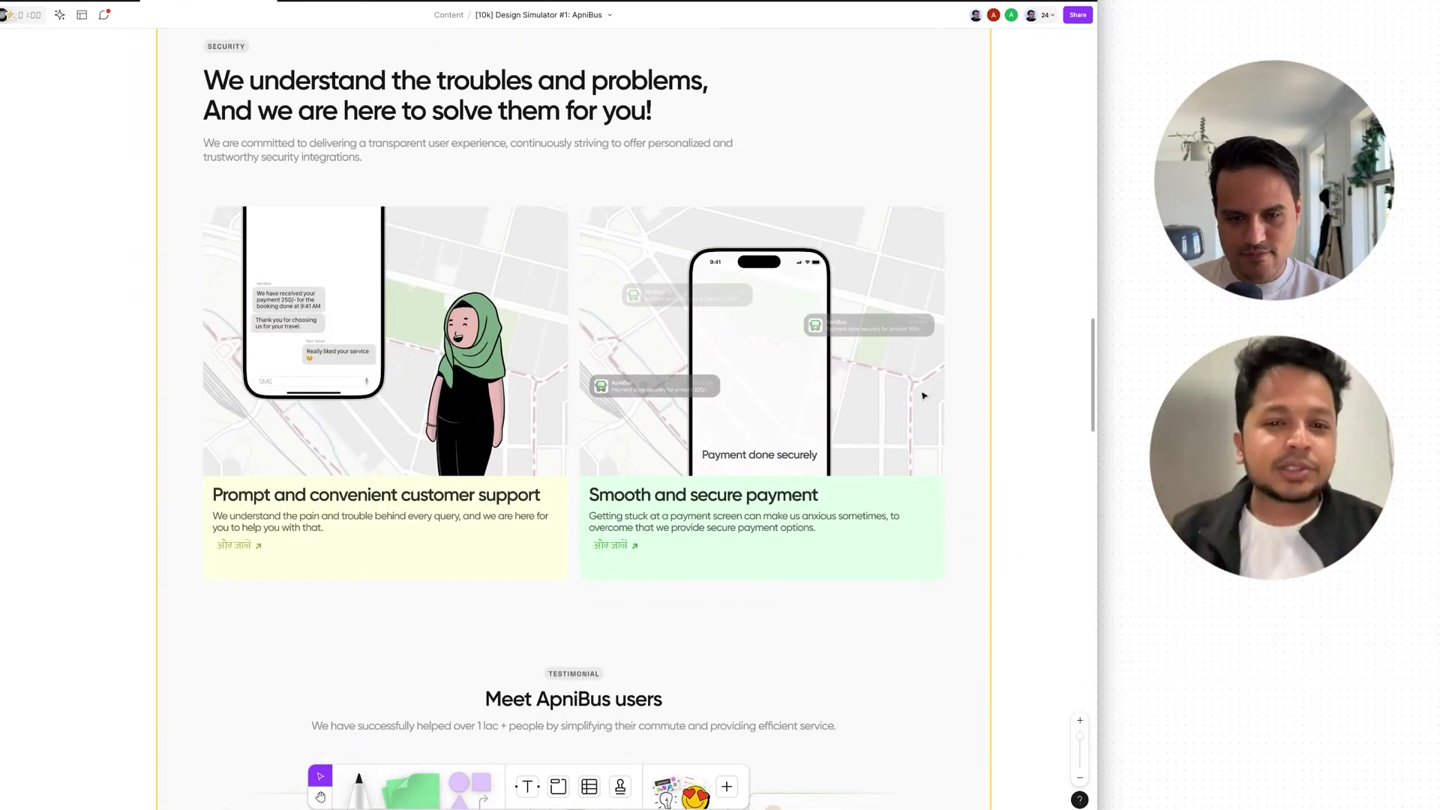
{"action": "scroll", "coordinate": [853, 337], "scroll_direction": "up", "scroll_amount": 5}
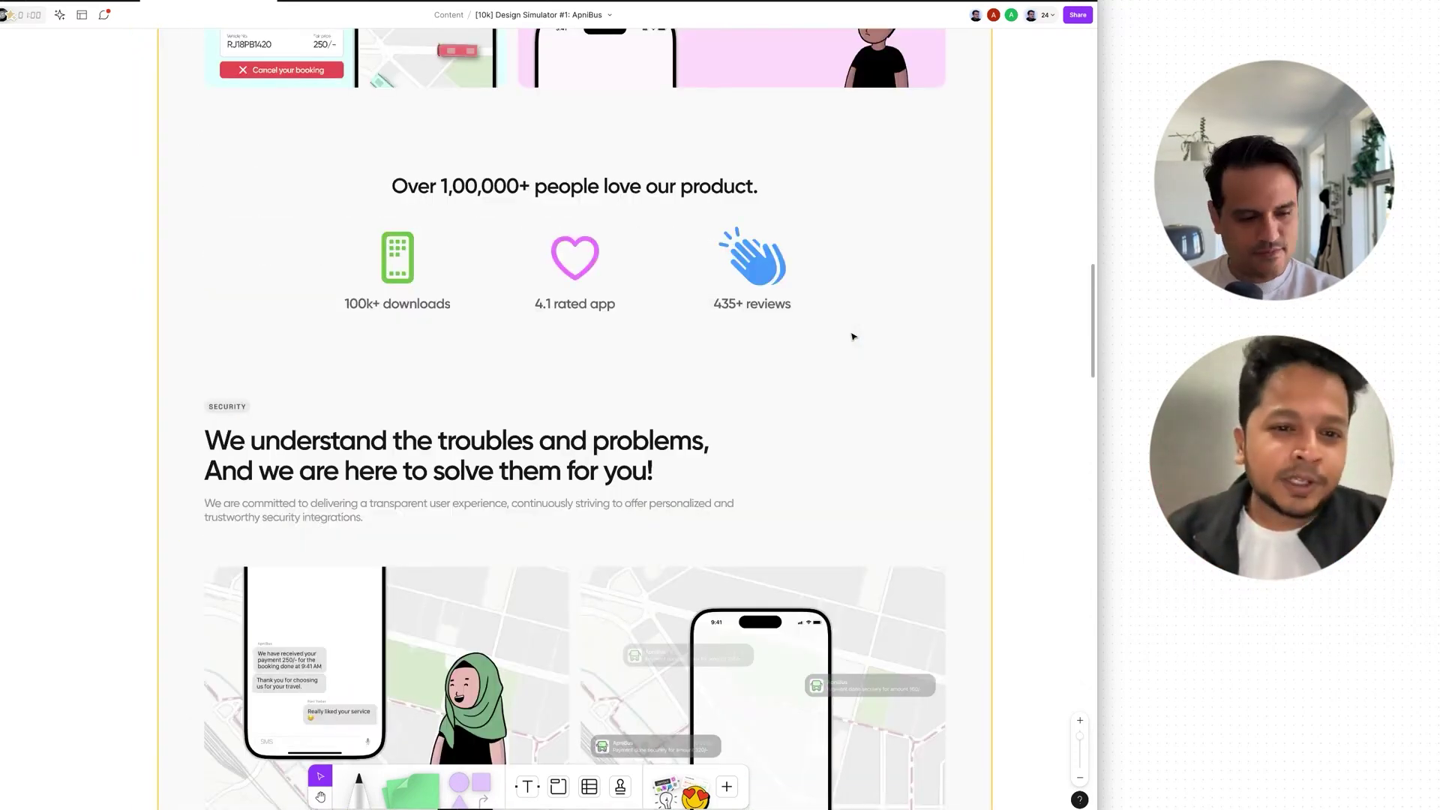
{"action": "scroll", "coordinate": [853, 336], "scroll_direction": "down", "scroll_amount": 1}
{"action": "scroll", "coordinate": [787, 187], "scroll_direction": "up", "scroll_amount": 5}
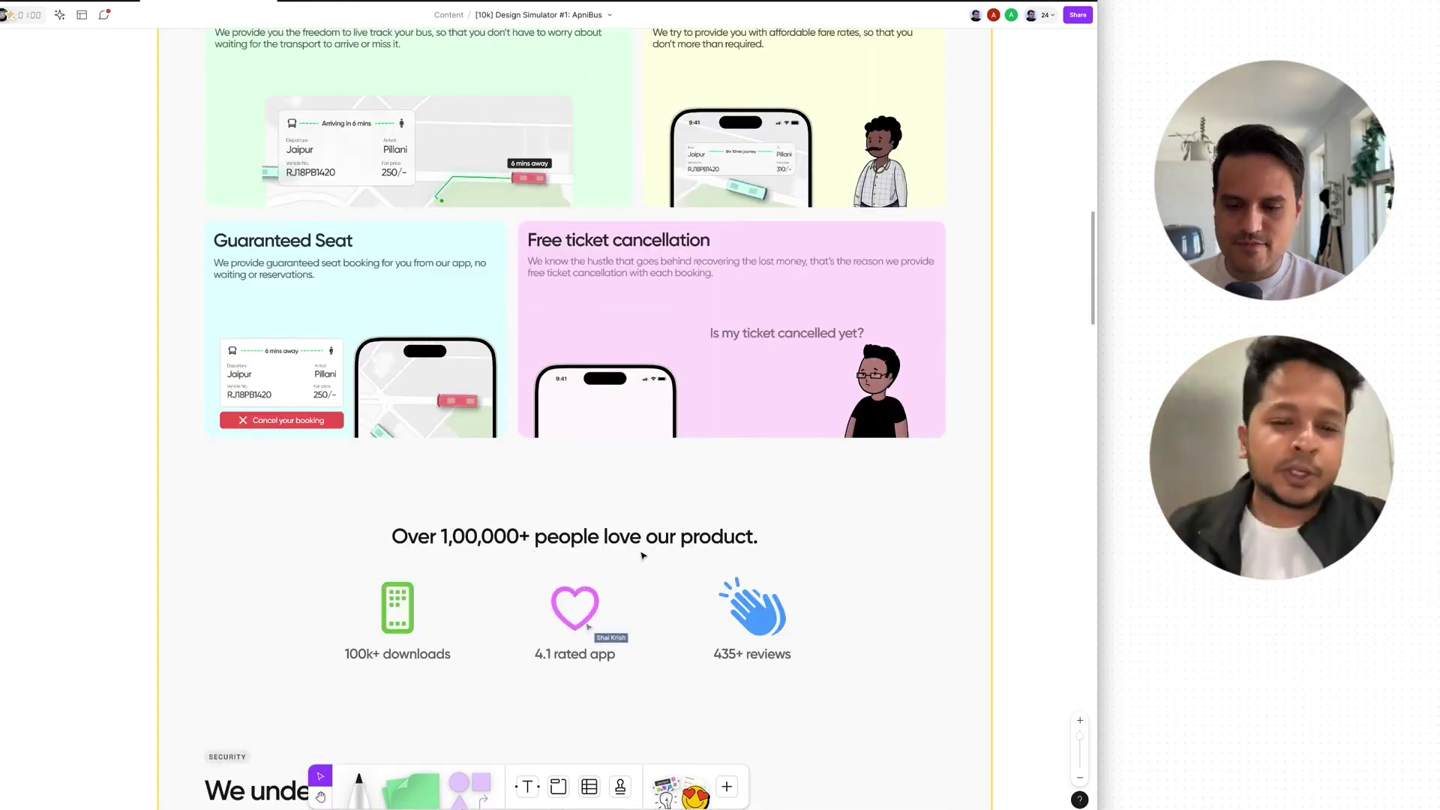
{"action": "scroll", "coordinate": [643, 555], "scroll_direction": "down", "scroll_amount": 10}
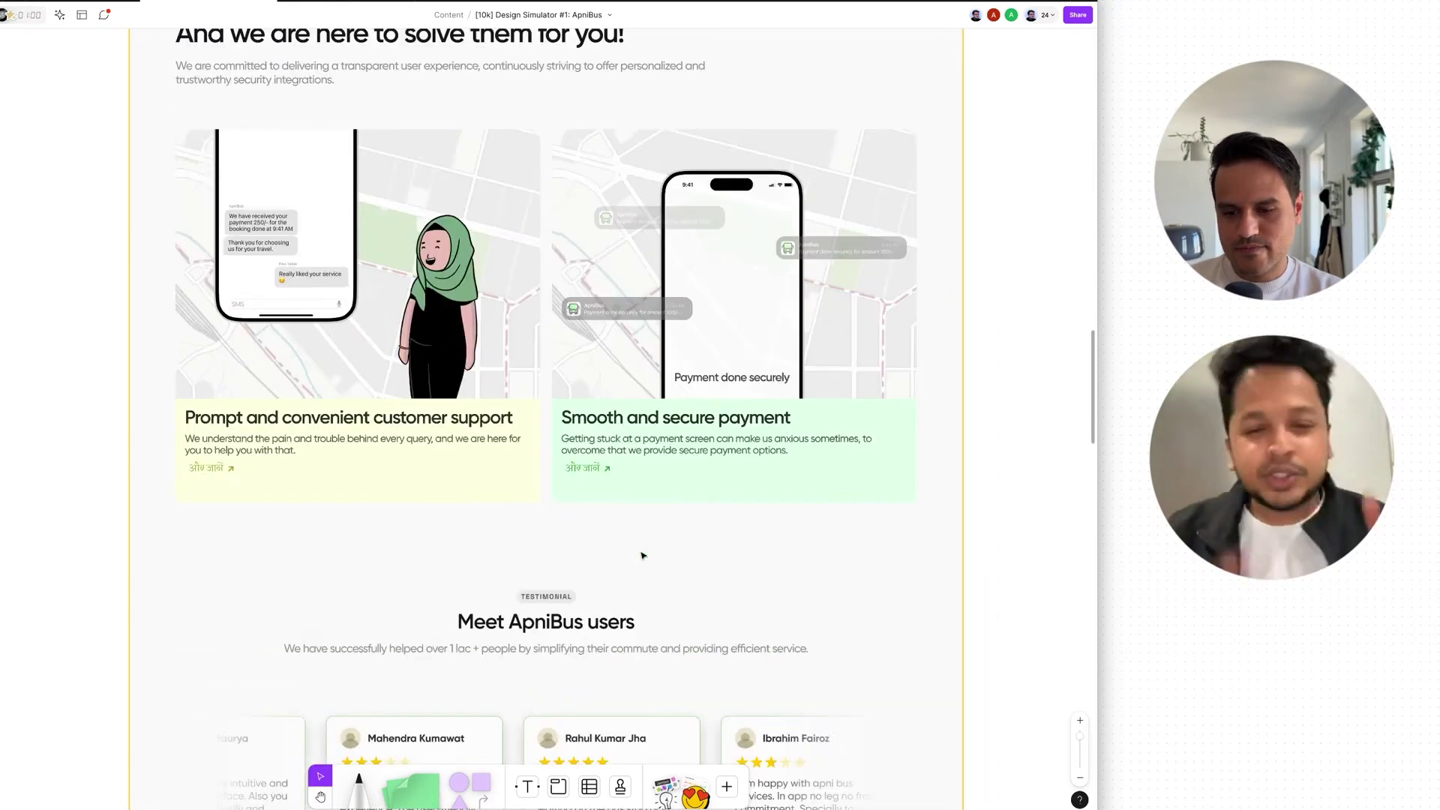
{"action": "scroll", "coordinate": [643, 555], "scroll_direction": "up", "scroll_amount": 2}
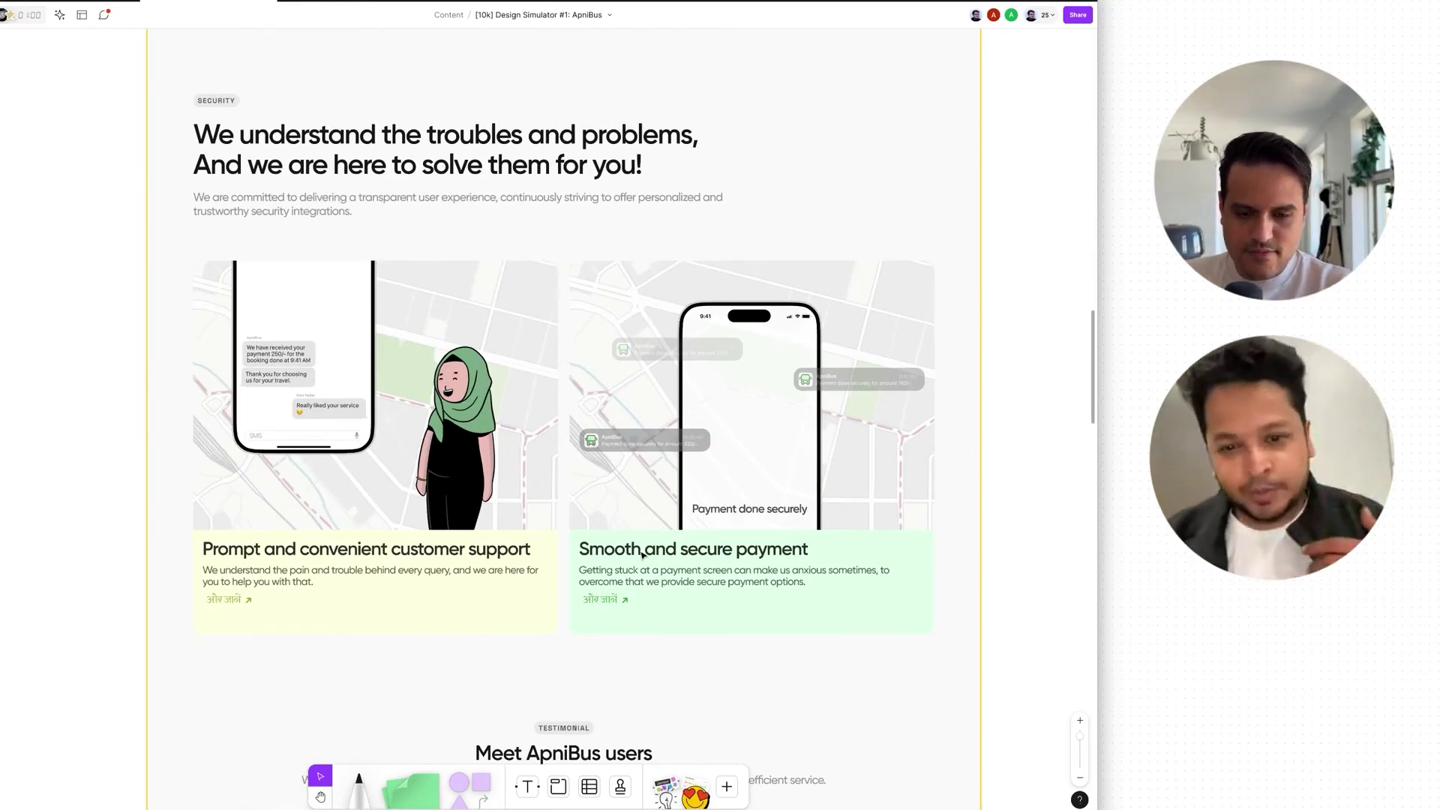
{"action": "scroll", "coordinate": [643, 556], "scroll_direction": "down", "scroll_amount": 1}
{"action": "scroll", "coordinate": [643, 555], "scroll_direction": "up", "scroll_amount": 10}
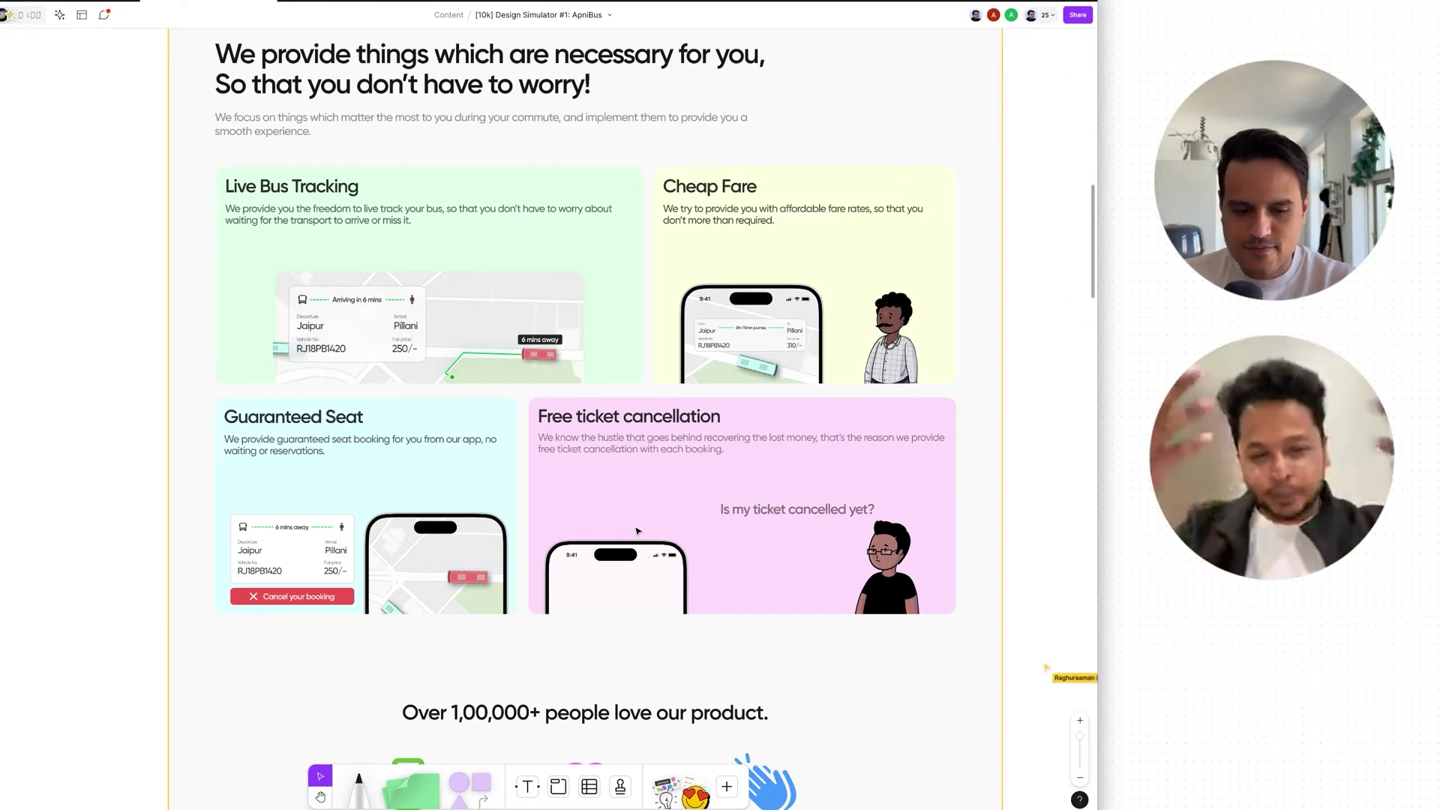
{"action": "scroll", "coordinate": [636, 530], "scroll_direction": "down", "scroll_amount": 1}
{"action": "scroll", "coordinate": [637, 530], "scroll_direction": "down", "scroll_amount": 3}
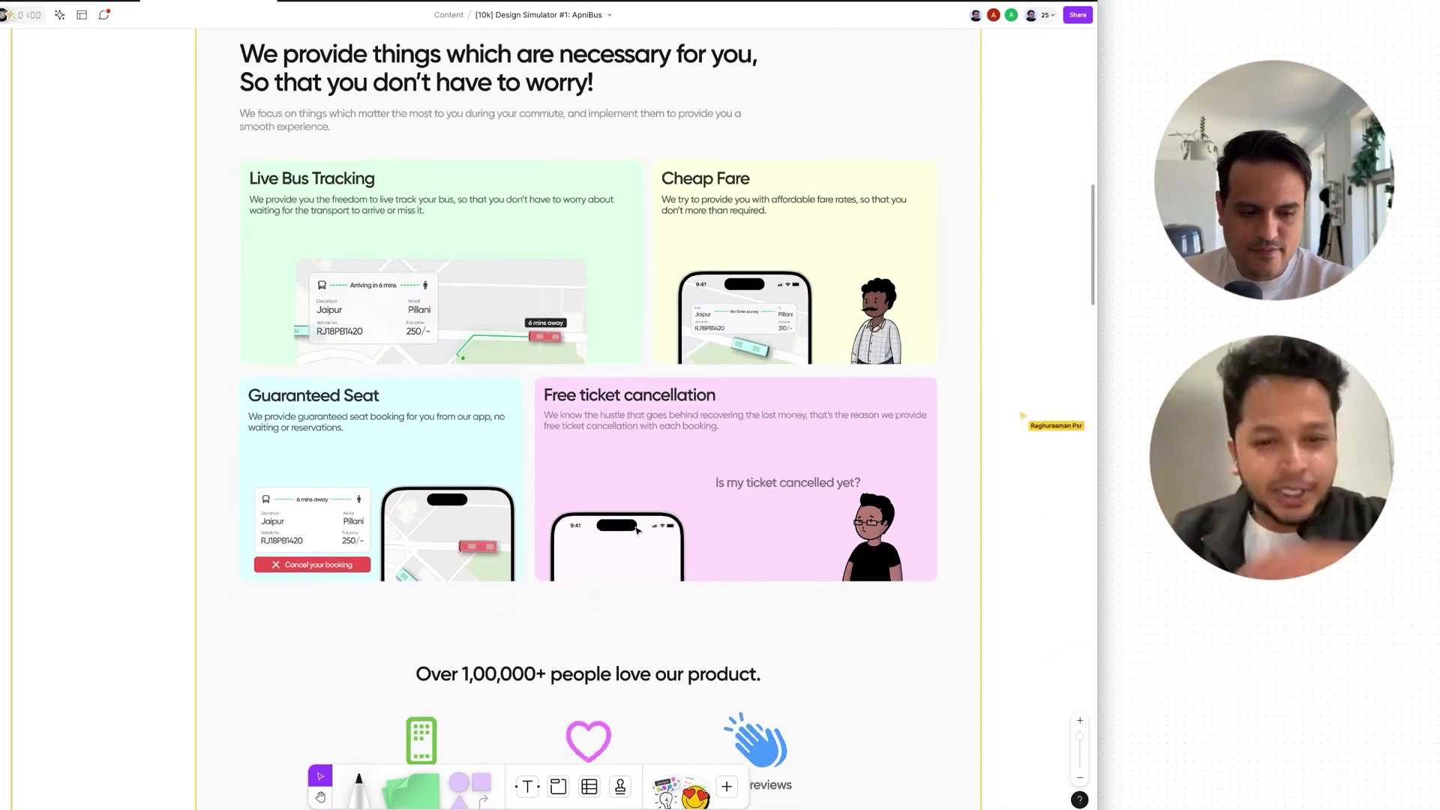
{"action": "scroll", "coordinate": [637, 530], "scroll_direction": "down", "scroll_amount": 3}
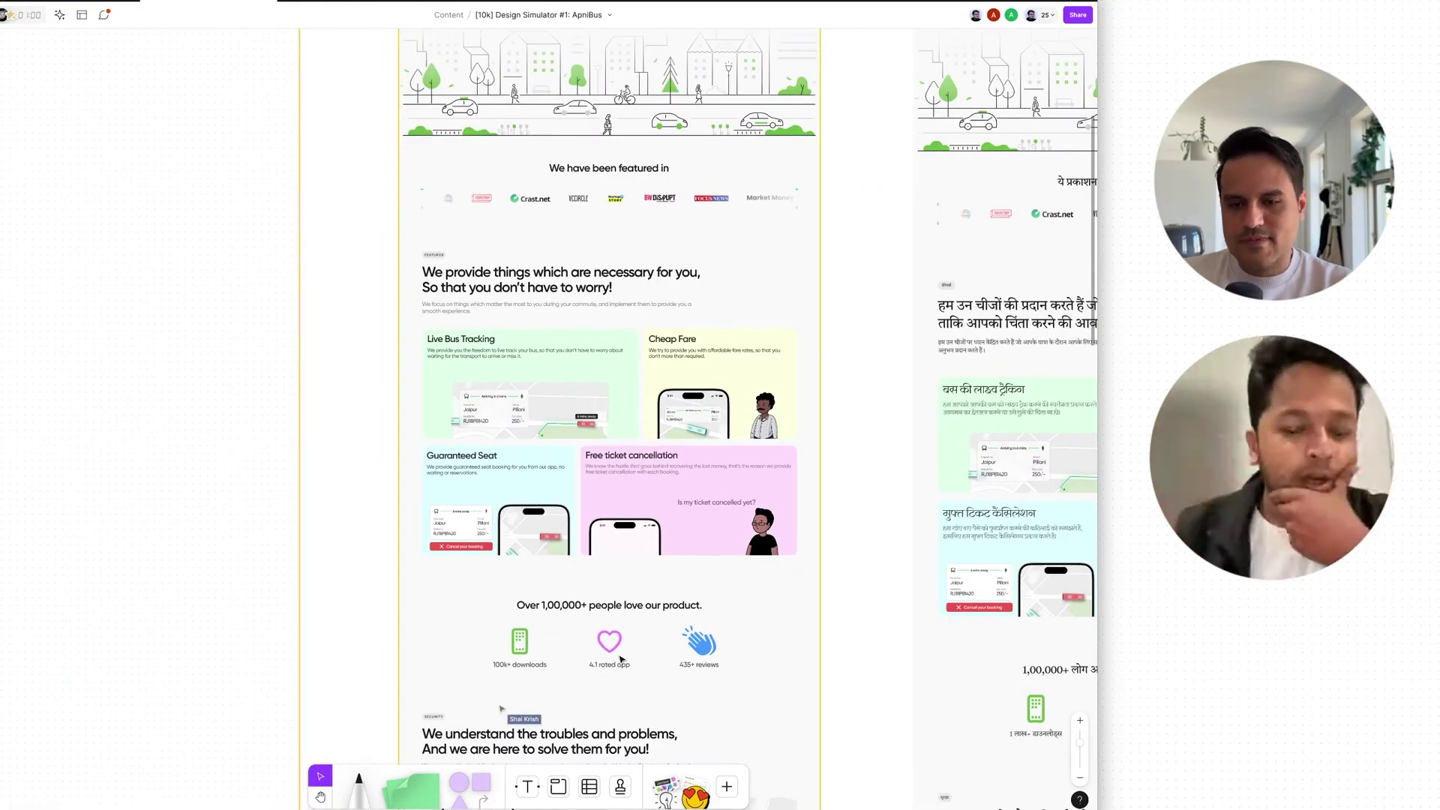
{"action": "scroll", "coordinate": [619, 645], "scroll_direction": "down", "scroll_amount": 2}
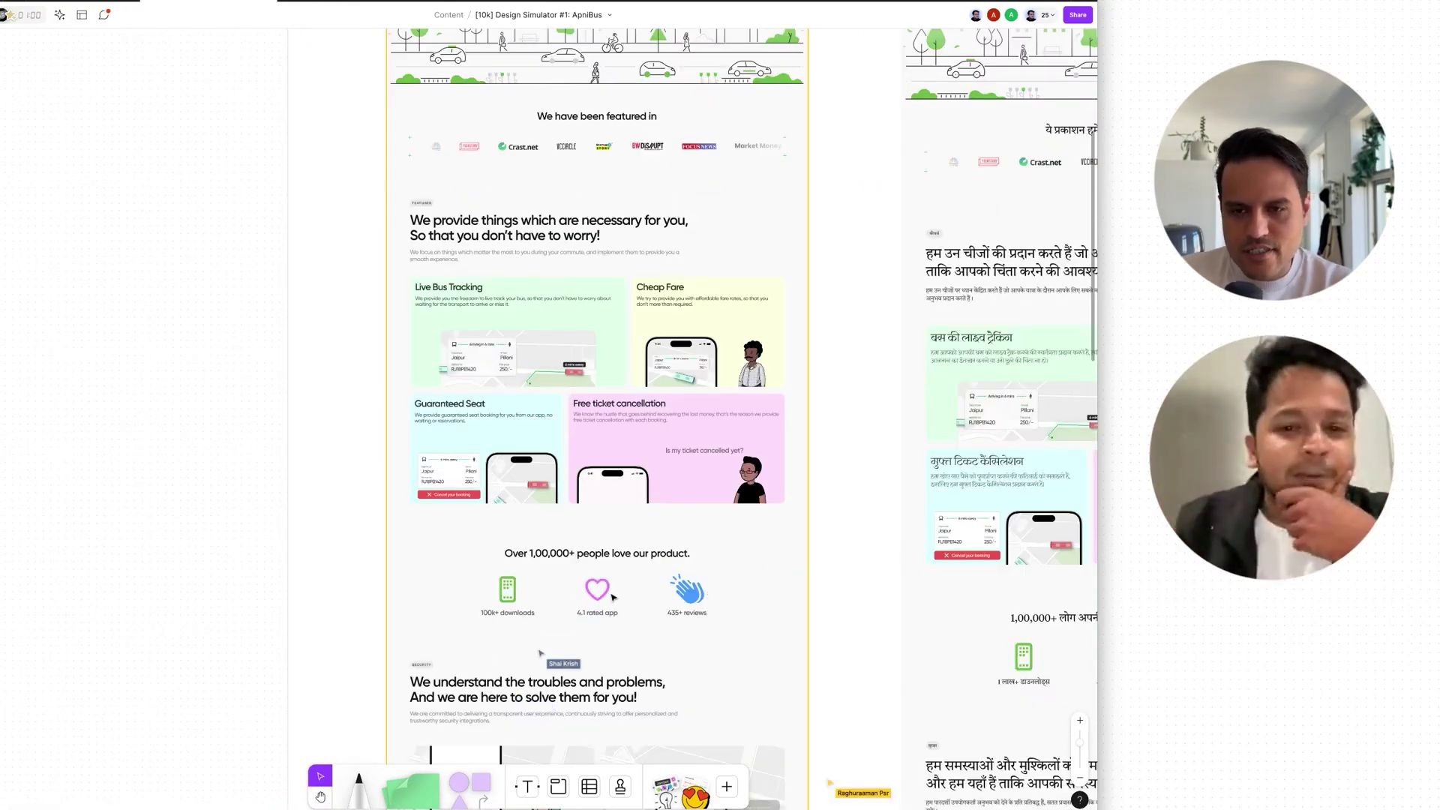
{"action": "scroll", "coordinate": [613, 598], "scroll_direction": "up", "scroll_amount": 2}
{"action": "scroll", "coordinate": [613, 597], "scroll_direction": "up", "scroll_amount": 3}
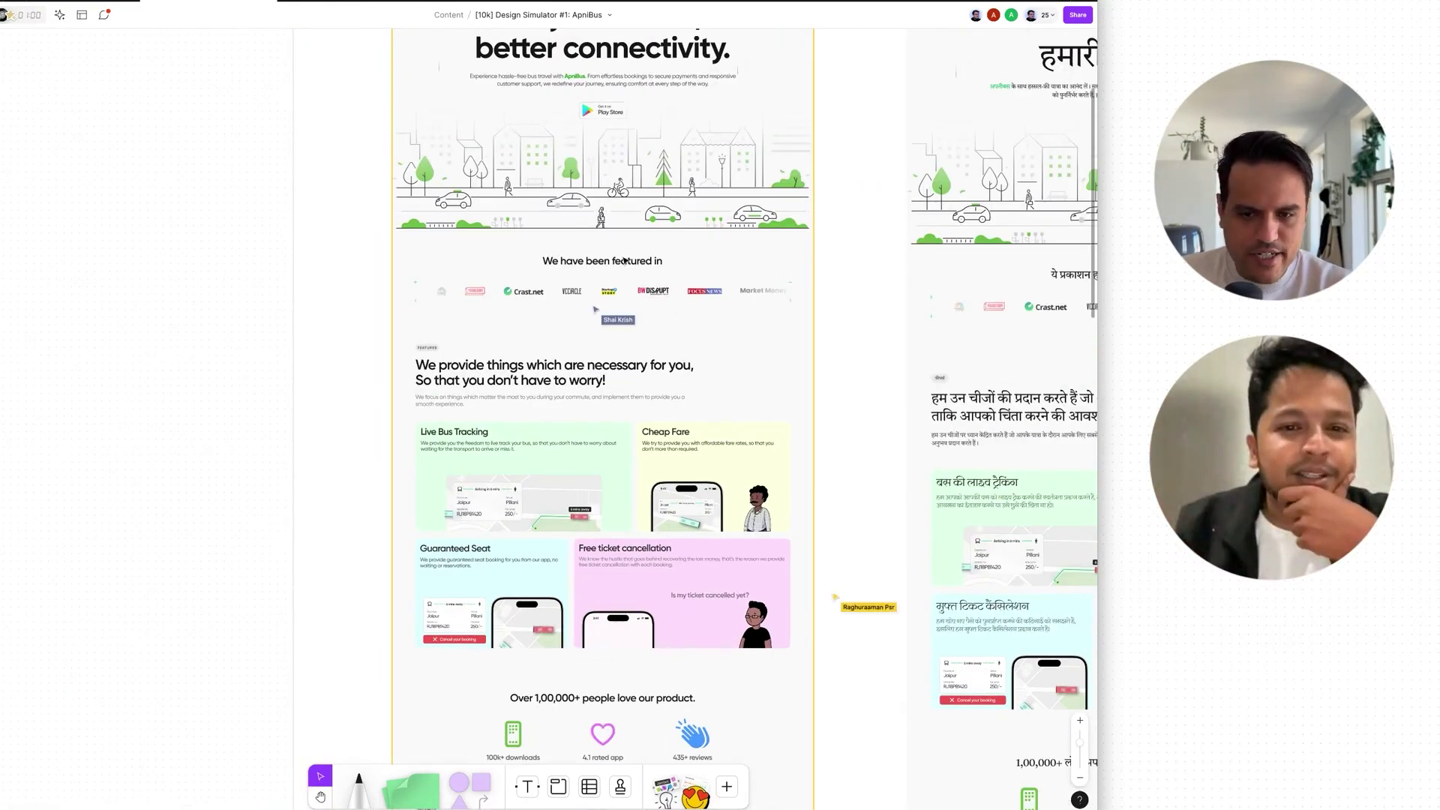
{"action": "scroll", "coordinate": [605, 287], "scroll_direction": "up", "scroll_amount": 3}
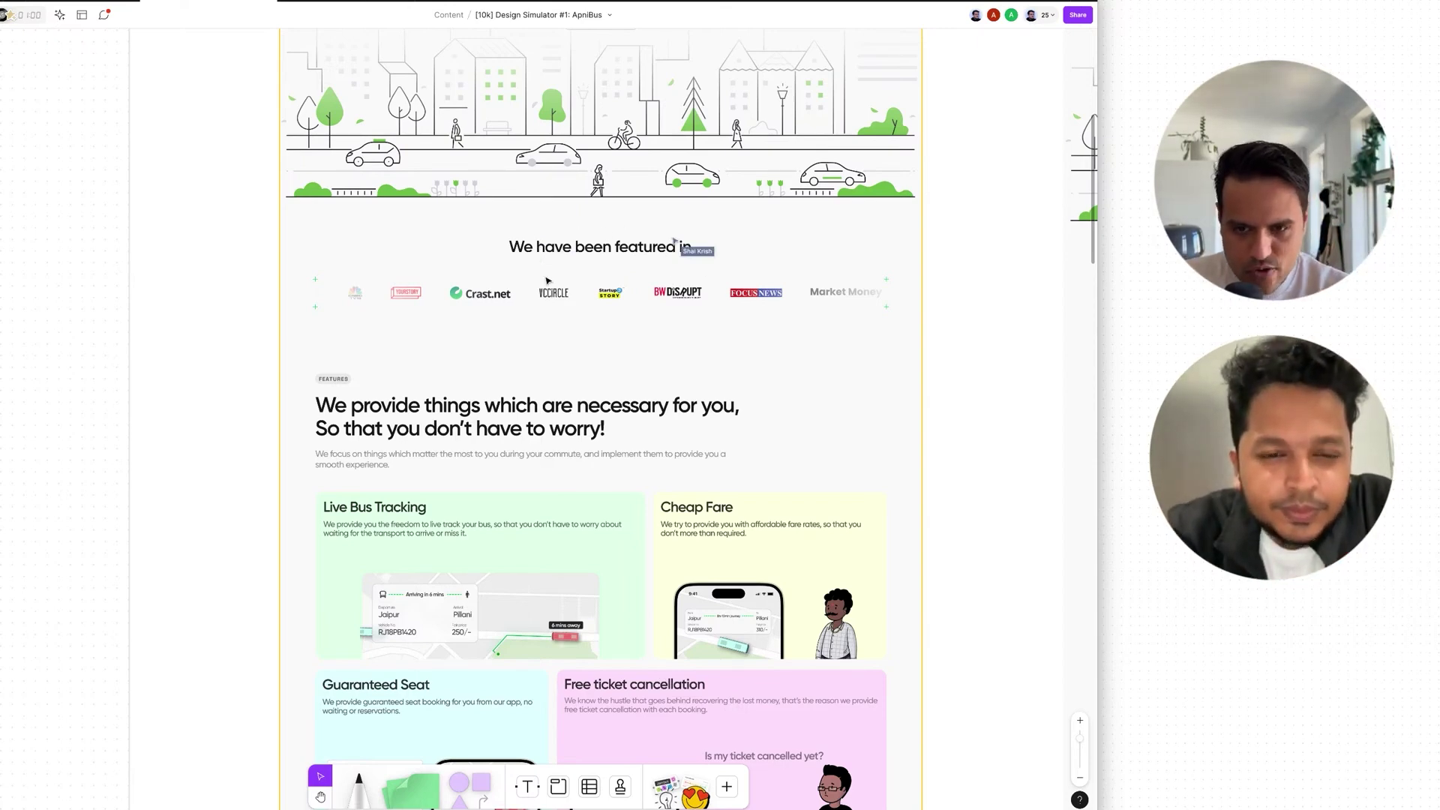
{"action": "scroll", "coordinate": [614, 281], "scroll_direction": "down", "scroll_amount": 7}
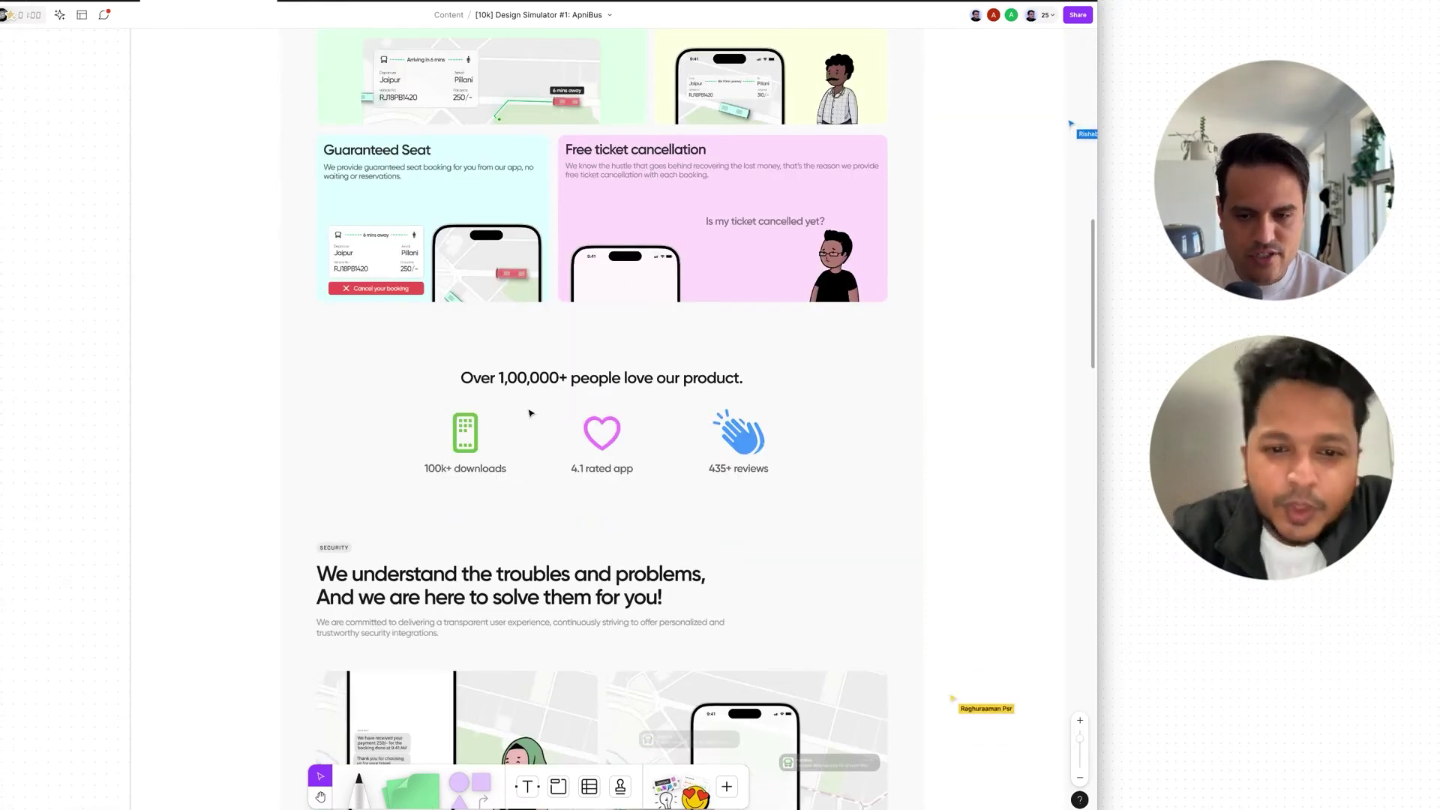
{"action": "scroll", "coordinate": [563, 433], "scroll_direction": "up", "scroll_amount": 4}
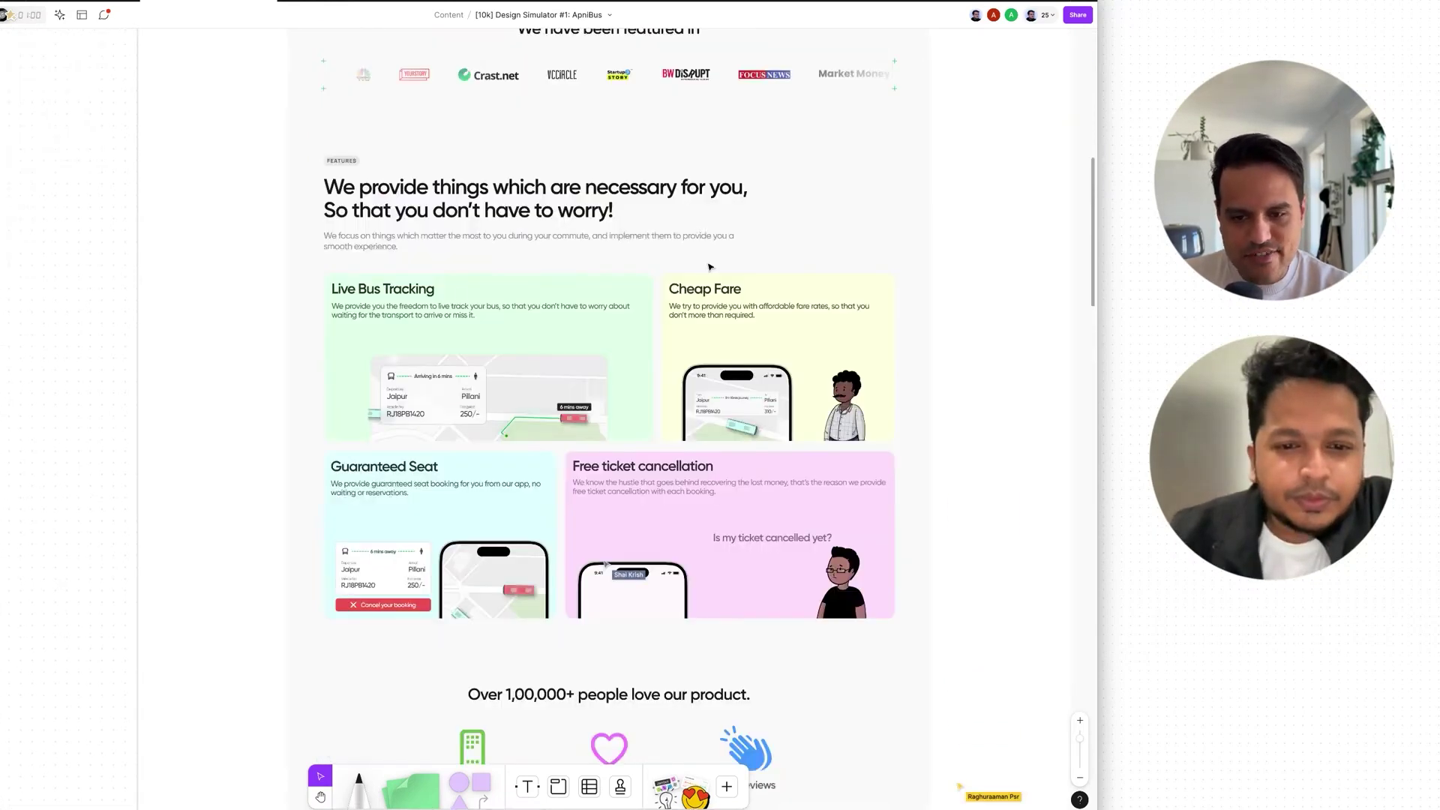
{"action": "scroll", "coordinate": [700, 547], "scroll_direction": "down", "scroll_amount": 1}
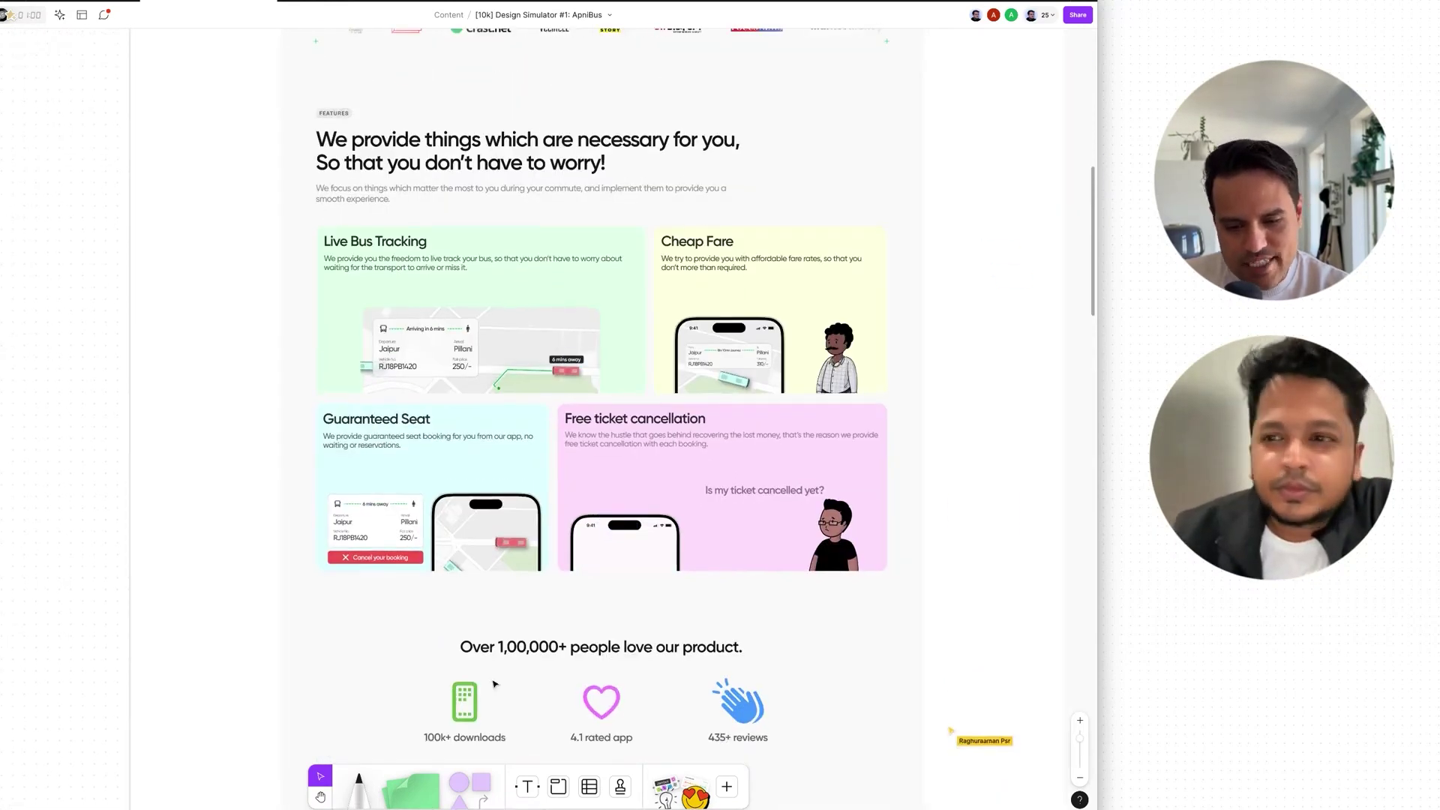
{"action": "scroll", "coordinate": [798, 657], "scroll_direction": "up", "scroll_amount": 2}
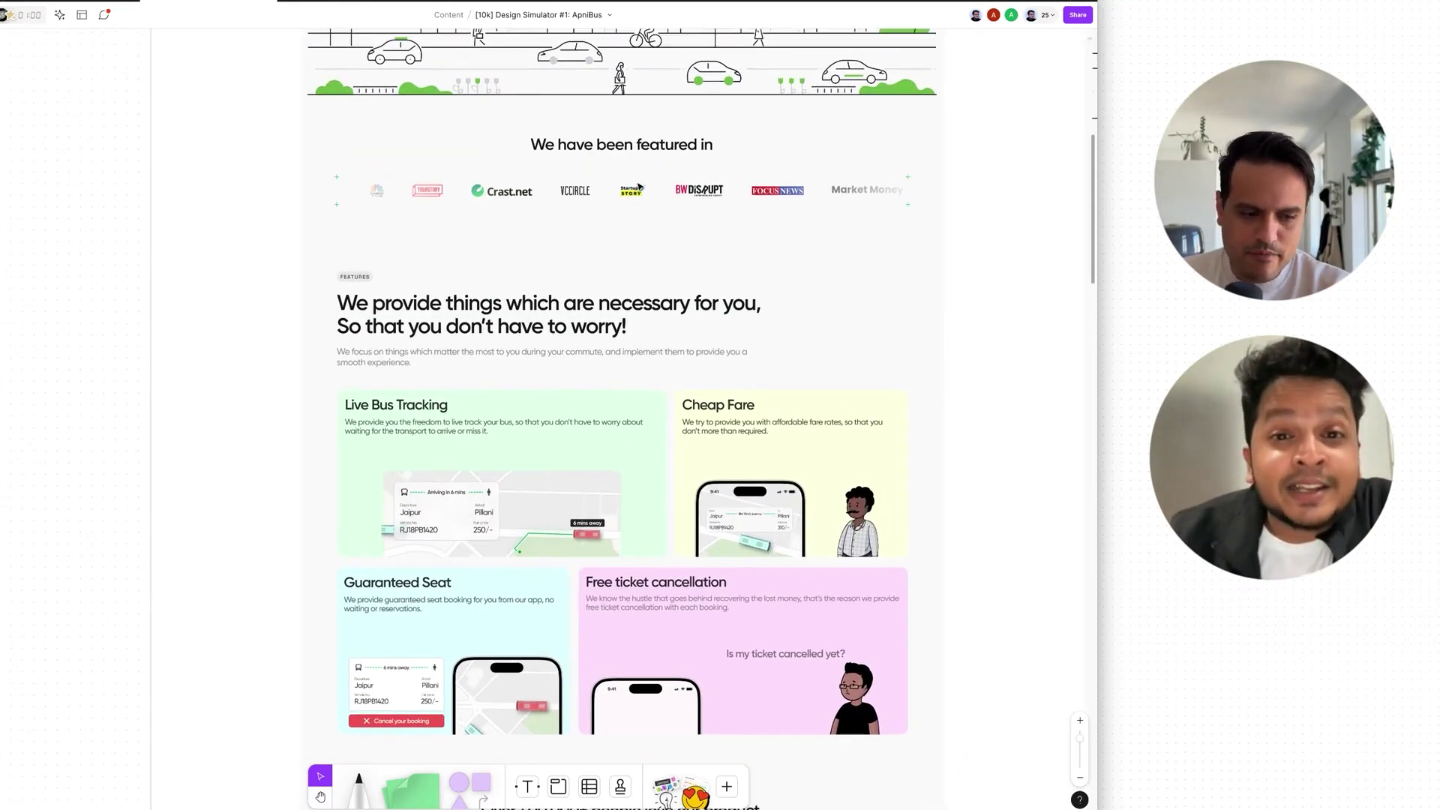
{"action": "scroll", "coordinate": [639, 186], "scroll_direction": "down", "scroll_amount": 3}
{"action": "scroll", "coordinate": [639, 186], "scroll_direction": "down", "scroll_amount": 1}
{"action": "scroll", "coordinate": [639, 187], "scroll_direction": "up", "scroll_amount": 5}
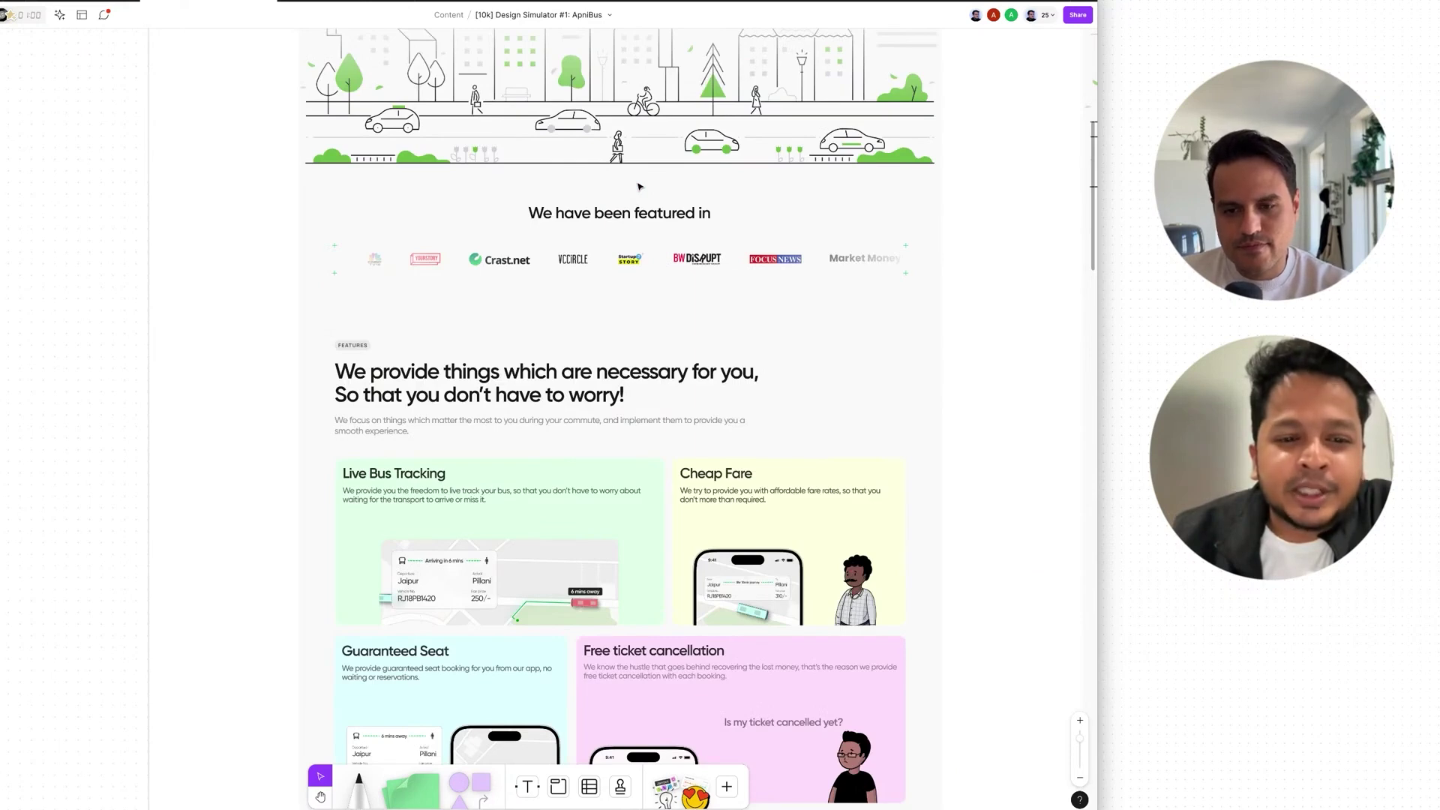
{"action": "scroll", "coordinate": [639, 186], "scroll_direction": "up", "scroll_amount": 1}
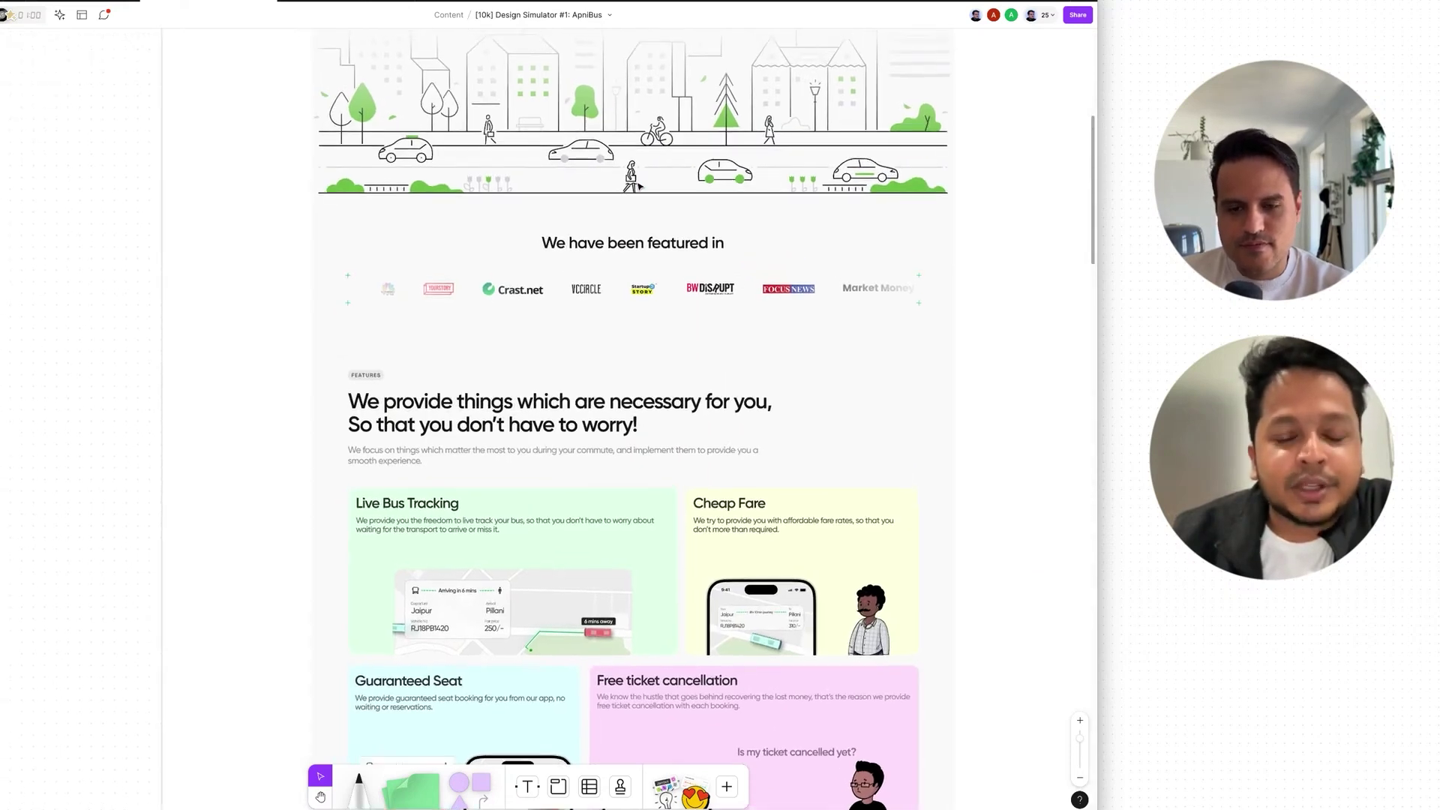
{"action": "scroll", "coordinate": [639, 186], "scroll_direction": "down", "scroll_amount": 1}
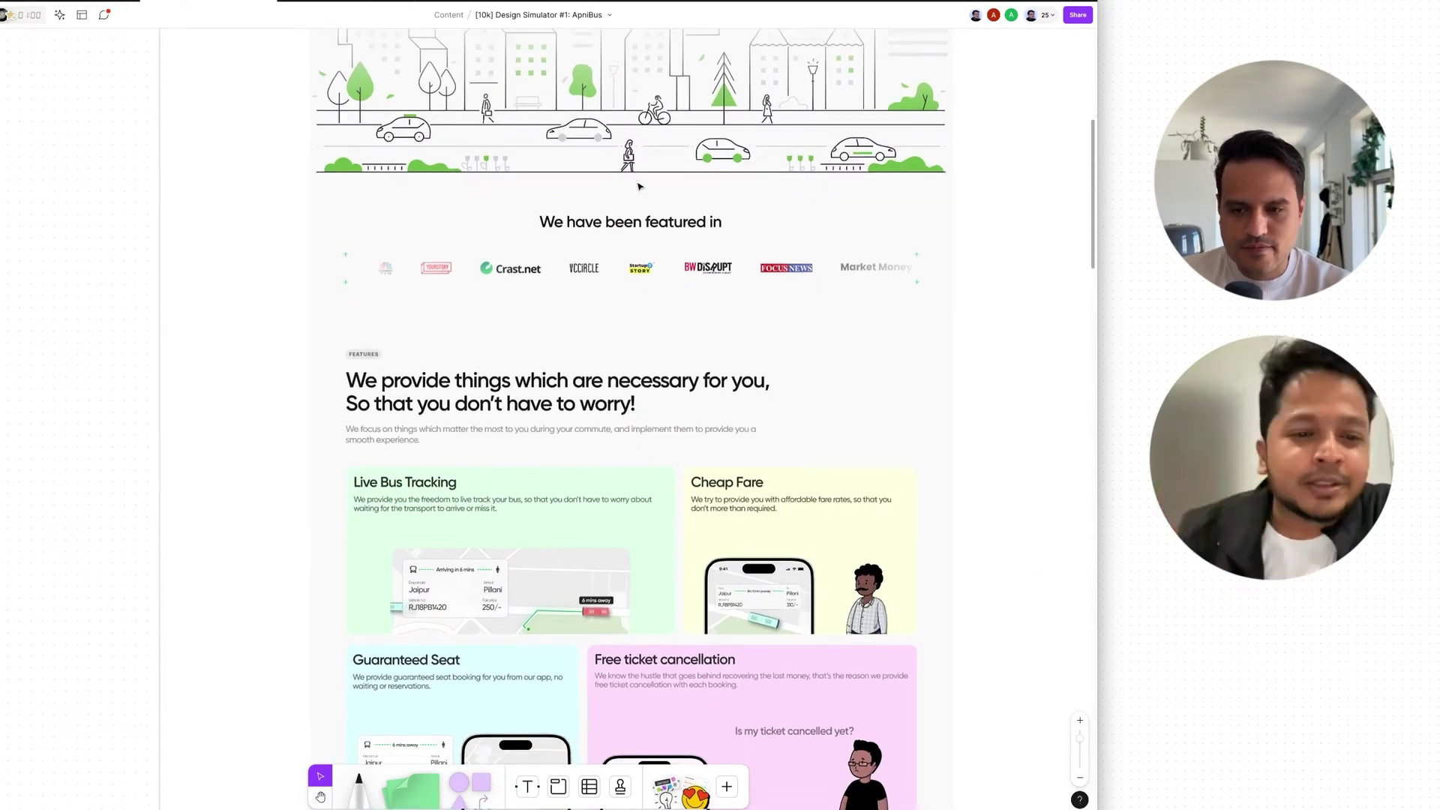
{"action": "scroll", "coordinate": [639, 186], "scroll_direction": "down", "scroll_amount": 5}
{"action": "scroll", "coordinate": [639, 187], "scroll_direction": "down", "scroll_amount": 2}
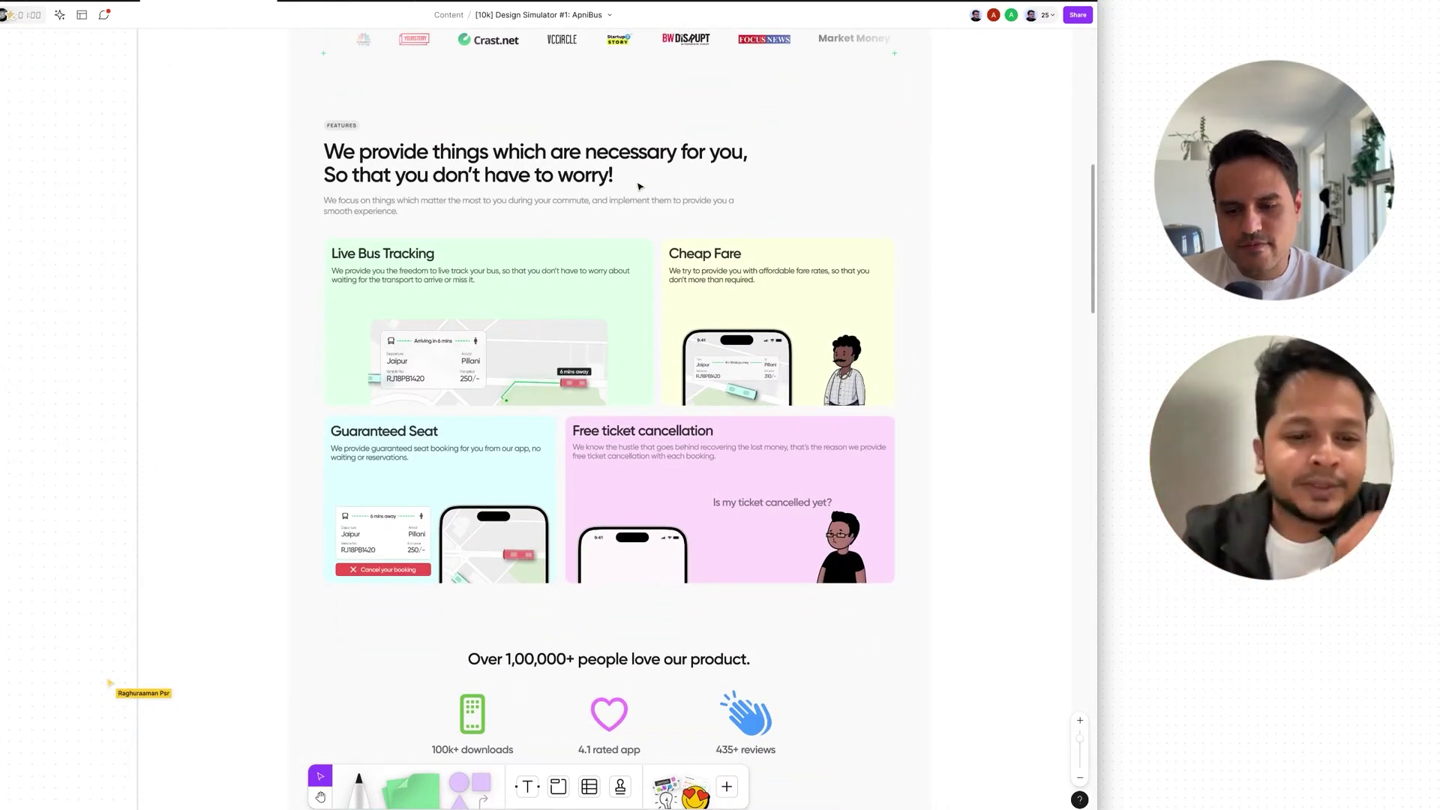
{"action": "scroll", "coordinate": [639, 186], "scroll_direction": "up", "scroll_amount": 1}
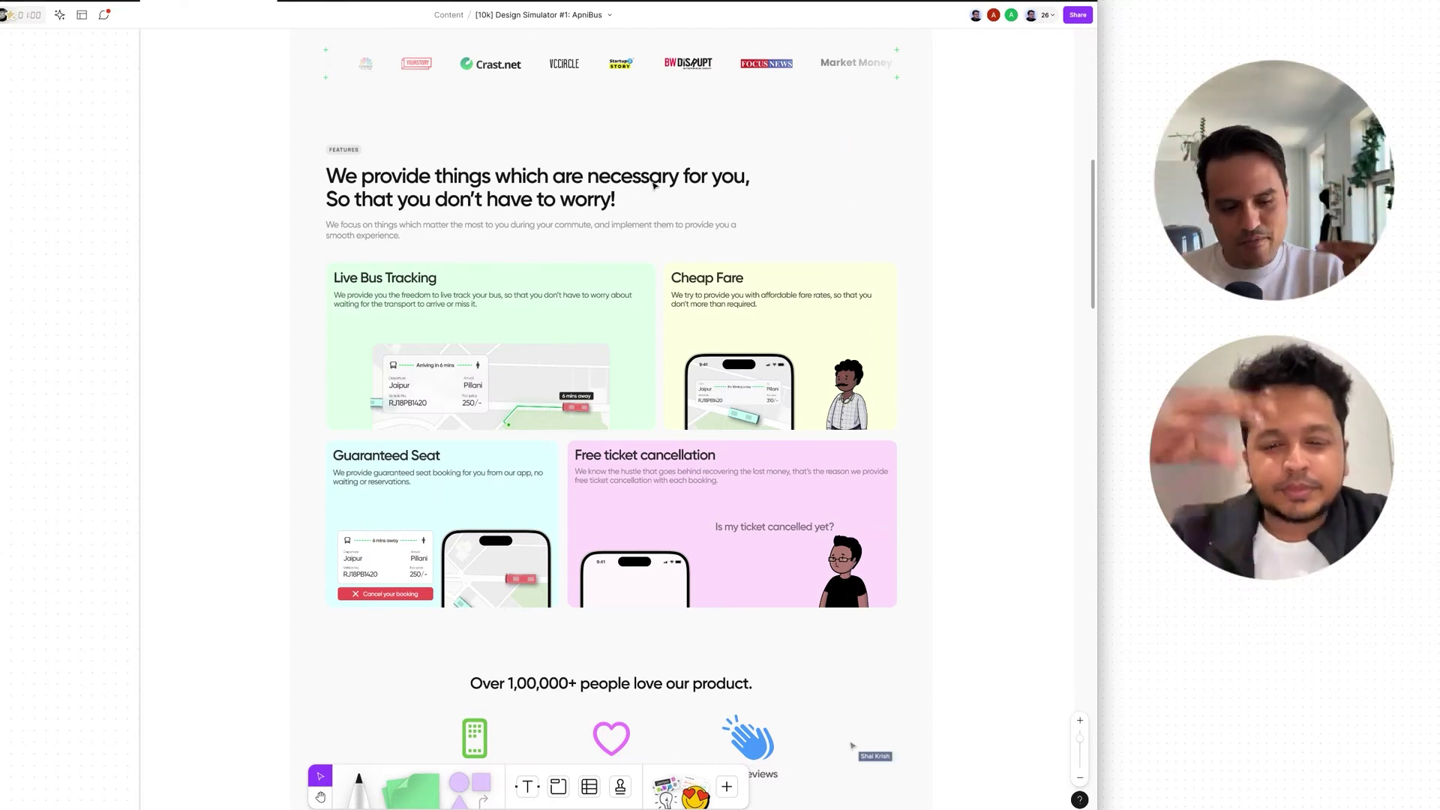
{"action": "scroll", "coordinate": [627, 359], "scroll_direction": "up", "scroll_amount": 2}
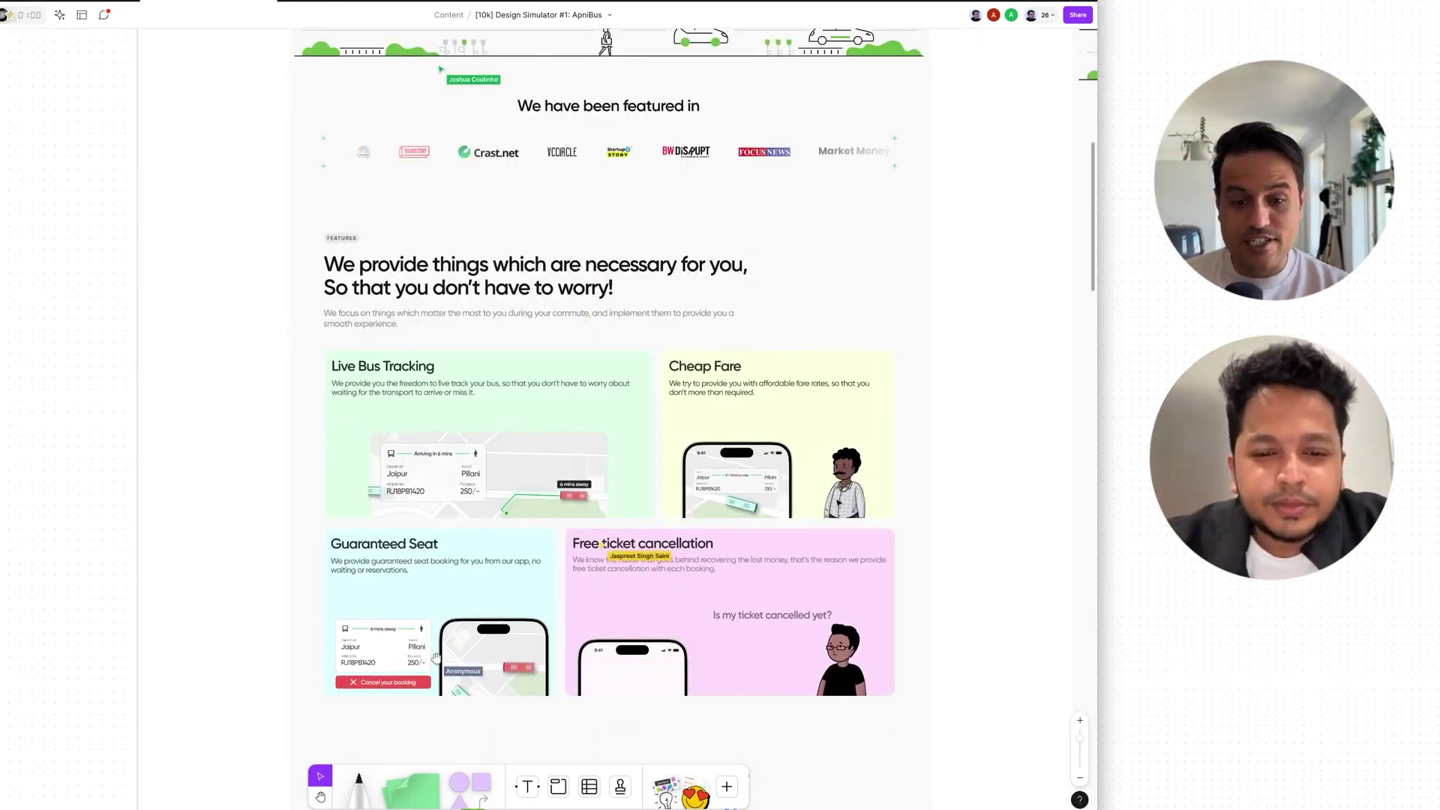
{"action": "scroll", "coordinate": [838, 503], "scroll_direction": "up", "scroll_amount": 5}
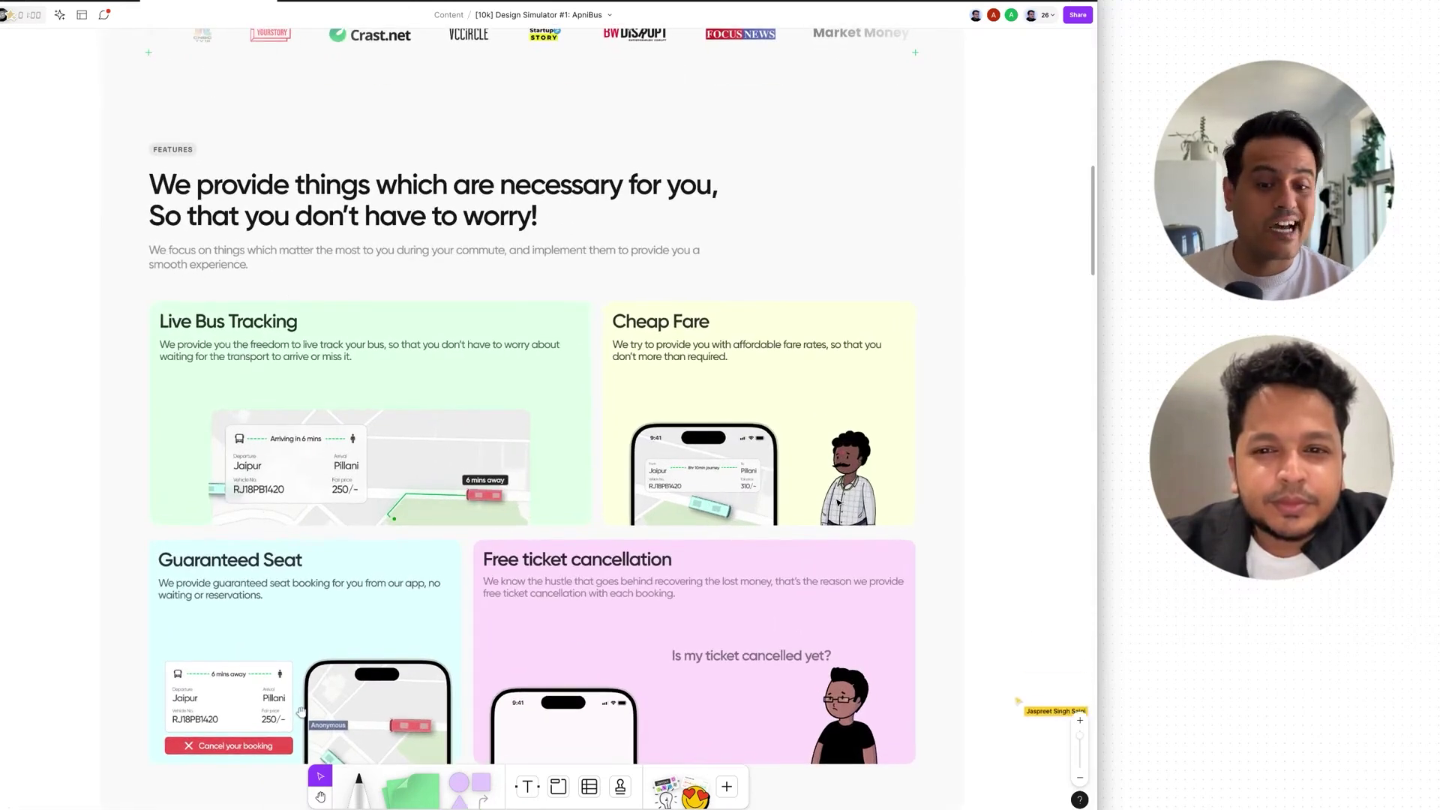
{"action": "scroll", "coordinate": [838, 503], "scroll_direction": "down", "scroll_amount": 1}
{"action": "scroll", "coordinate": [439, 500], "scroll_direction": "down", "scroll_amount": 15}
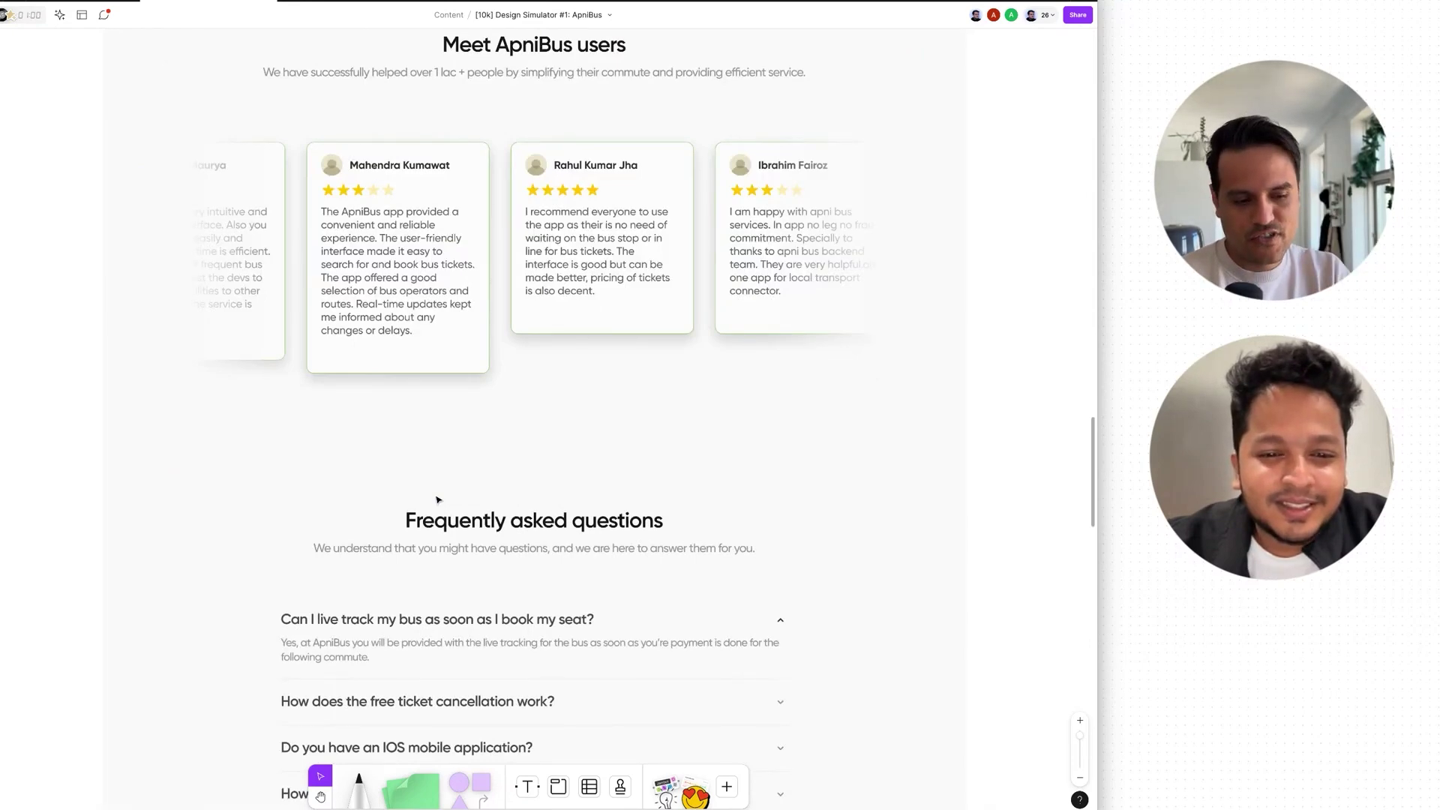
- Review the FAQ and footer, then show the English page beside its Hindi version
{"action": "scroll", "coordinate": [439, 500], "scroll_direction": "down", "scroll_amount": 6}
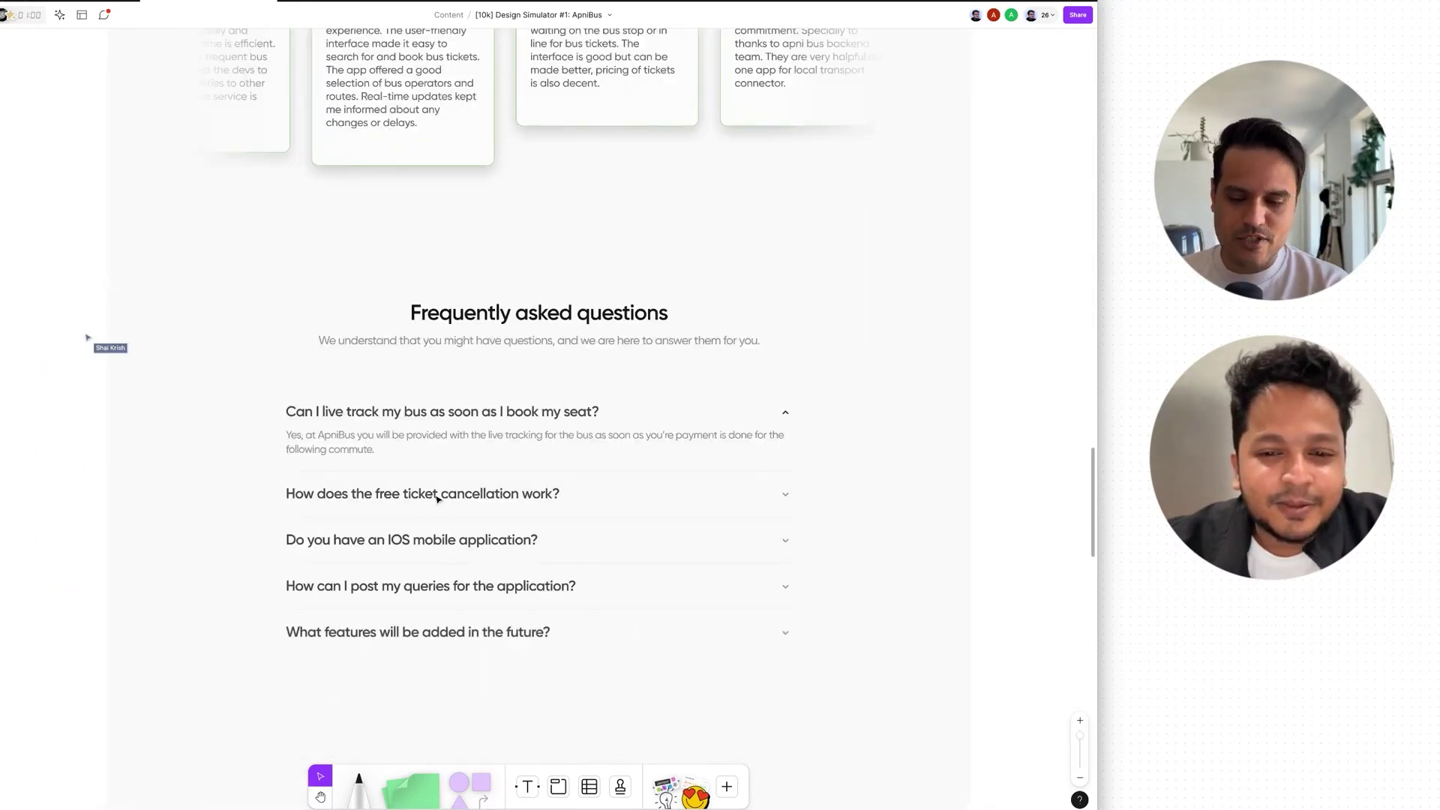
{"action": "scroll", "coordinate": [439, 500], "scroll_direction": "down", "scroll_amount": 18}
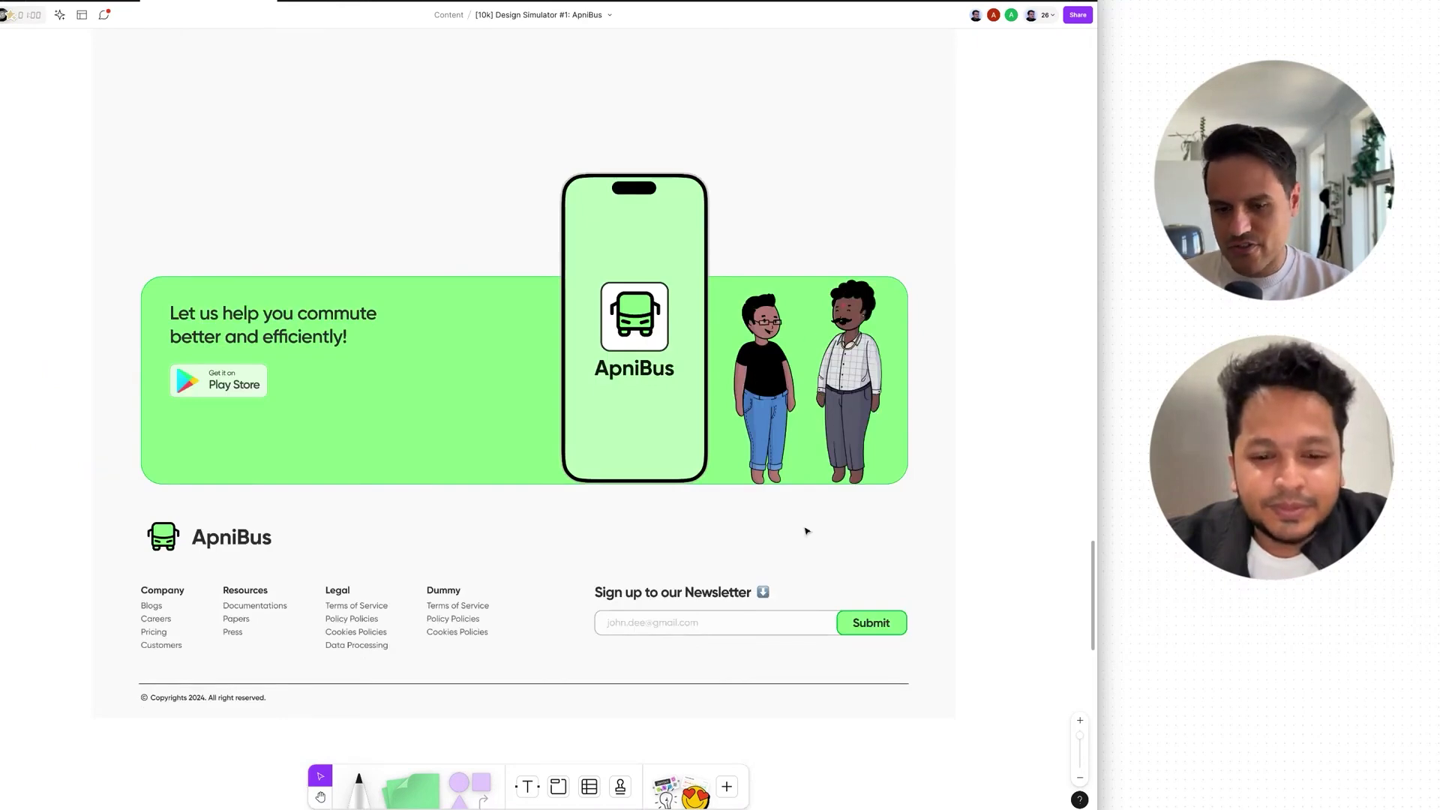
{"action": "scroll", "coordinate": [806, 531], "scroll_direction": "up", "scroll_amount": 20}
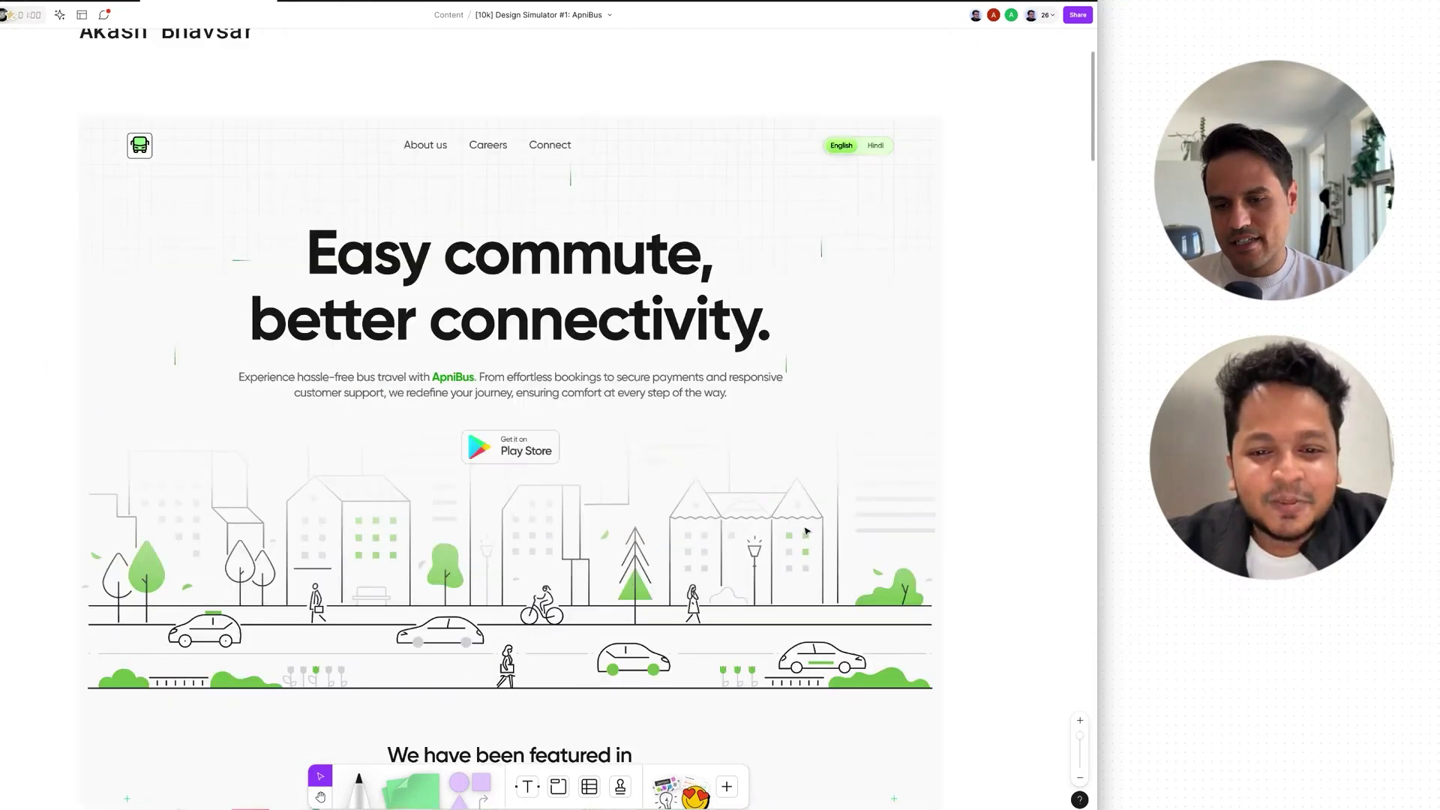
{"action": "scroll", "coordinate": [806, 531], "scroll_direction": "down", "scroll_amount": 2}
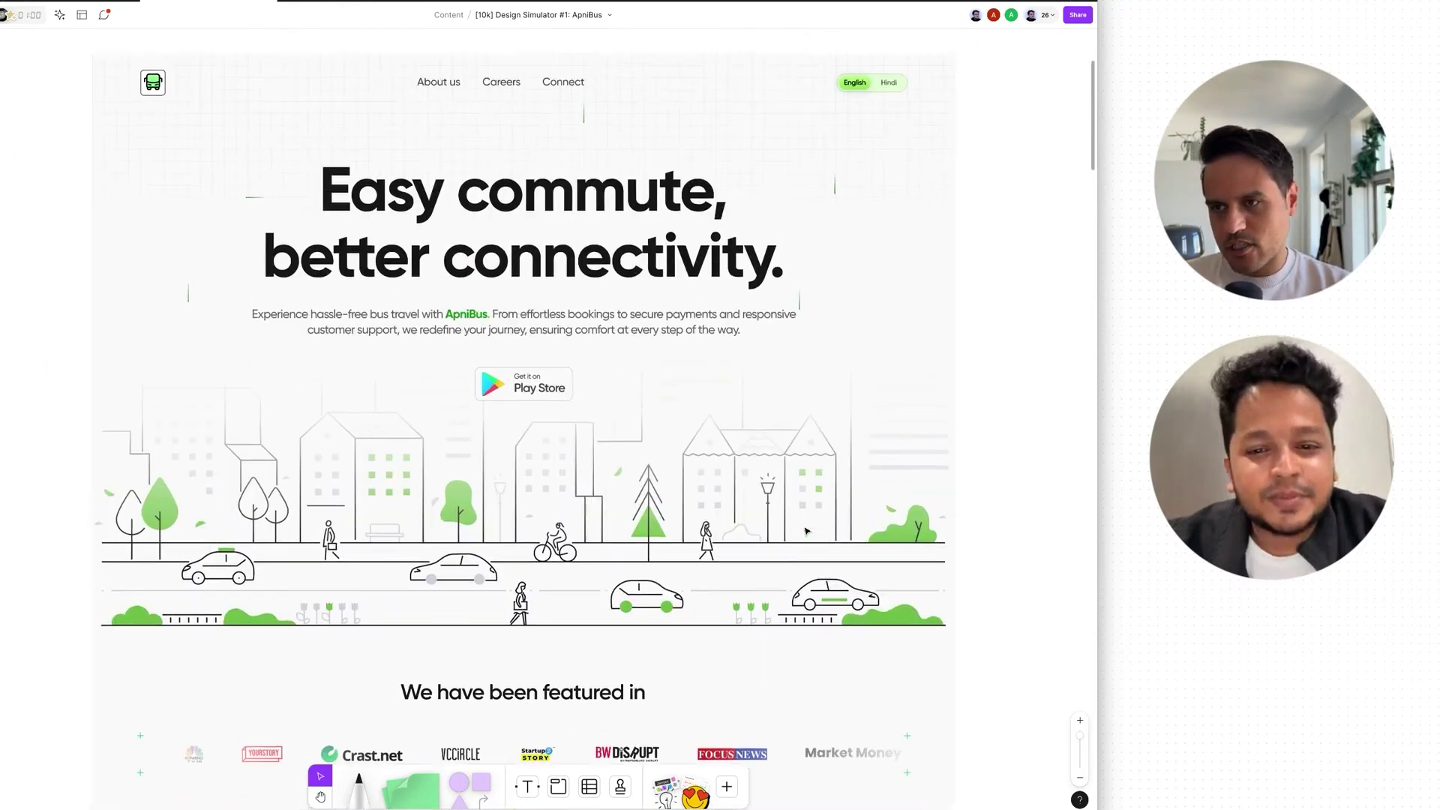
{"action": "scroll", "coordinate": [806, 531], "scroll_direction": "up", "scroll_amount": 1}
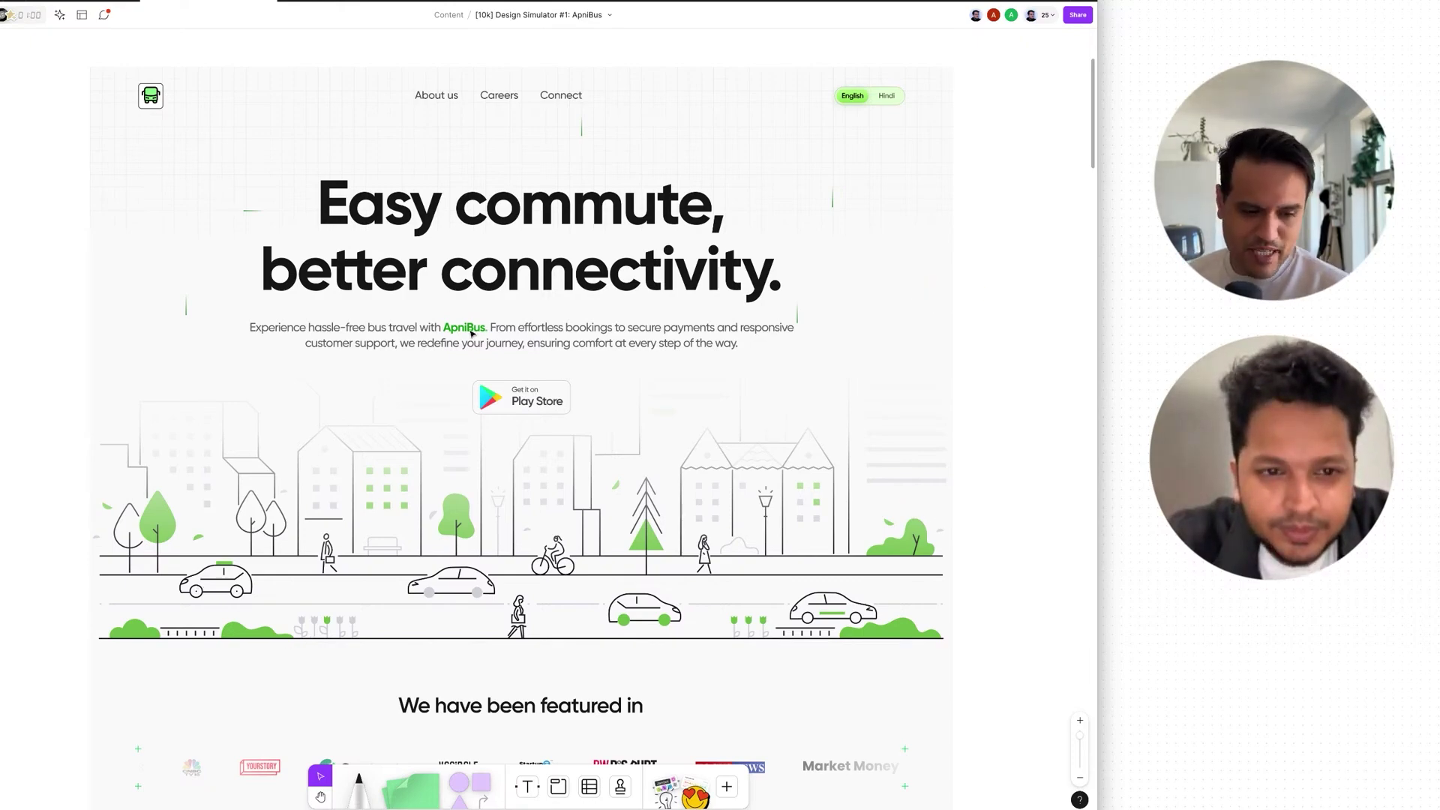
{"action": "scroll", "coordinate": [471, 334], "scroll_direction": "down", "scroll_amount": 12}
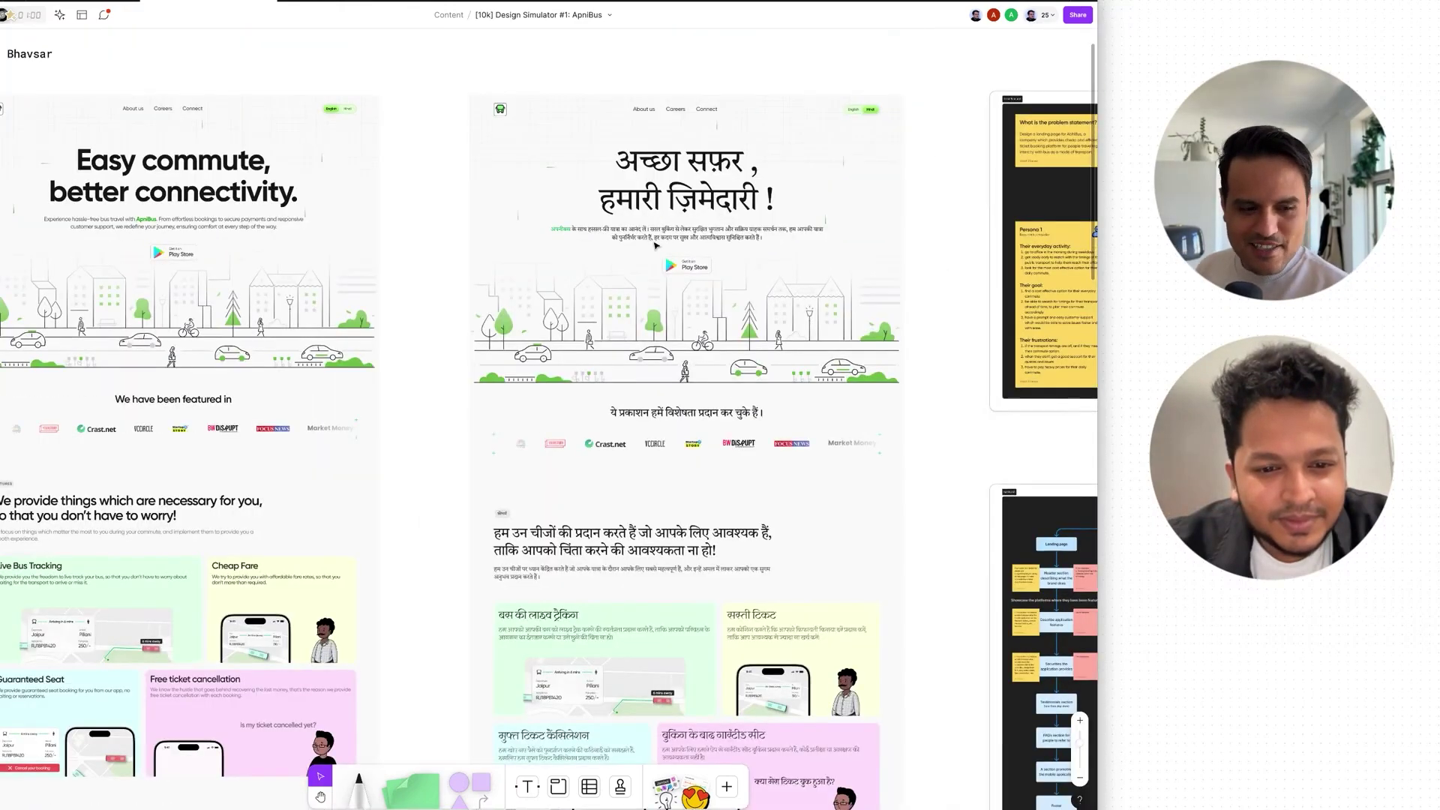
- Zoom into the Hindi page's featured-in logos and बस की लाइव ट्रैकिंग and सस्ती टिकट cards
{"action": "scroll", "coordinate": [654, 245], "scroll_direction": "up", "scroll_amount": 3}
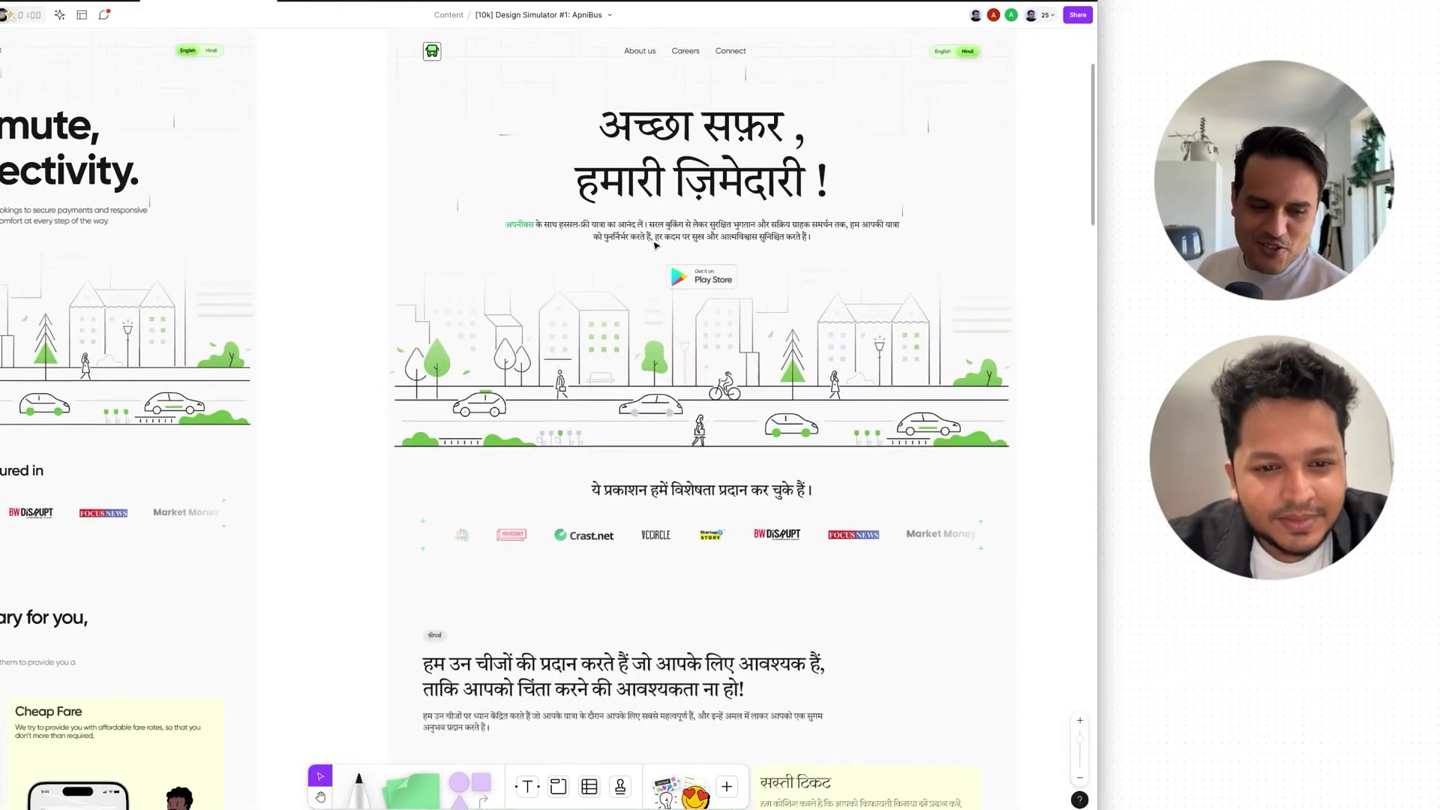
{"action": "scroll", "coordinate": [655, 245], "scroll_direction": "down", "scroll_amount": 2}
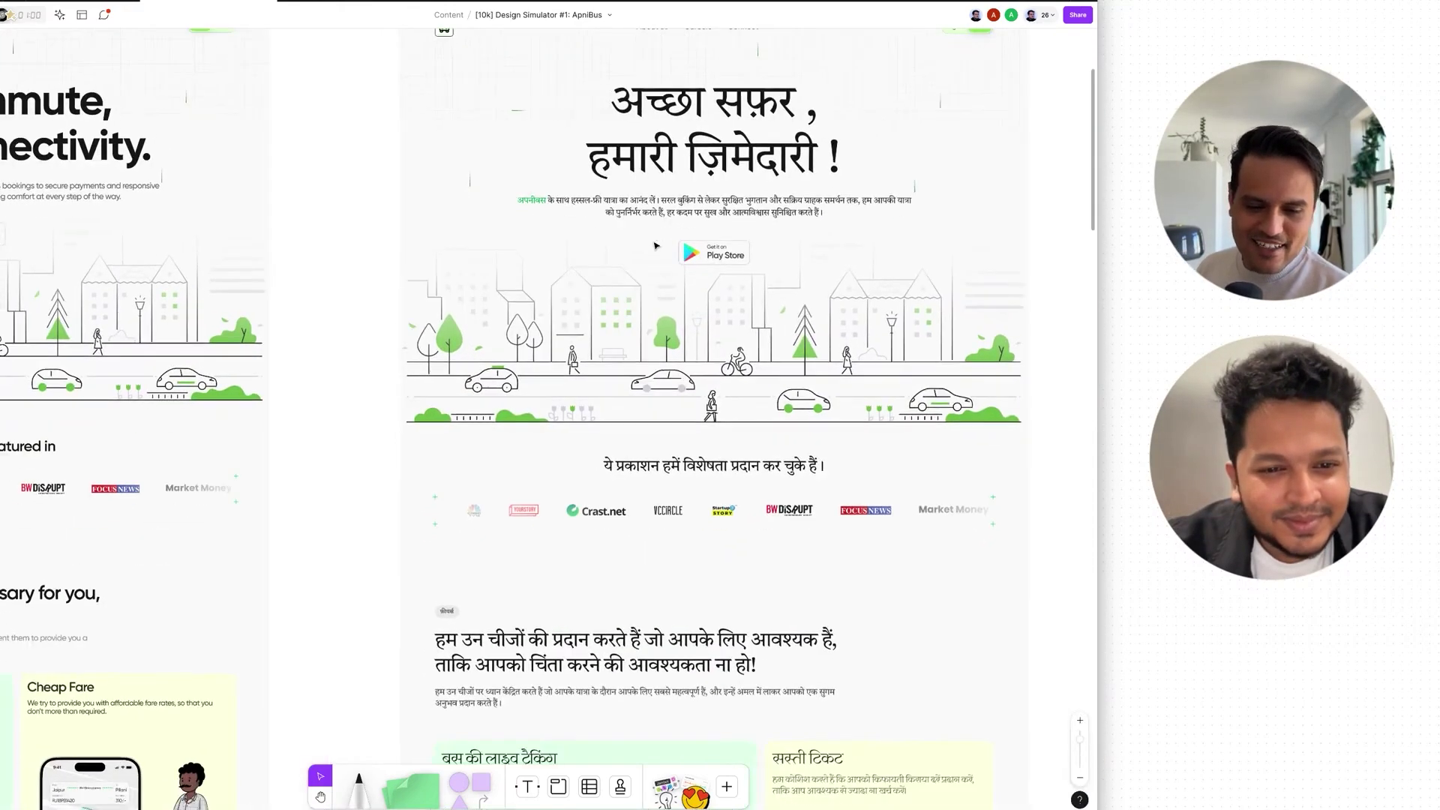
{"action": "scroll", "coordinate": [655, 246], "scroll_direction": "down", "scroll_amount": 5}
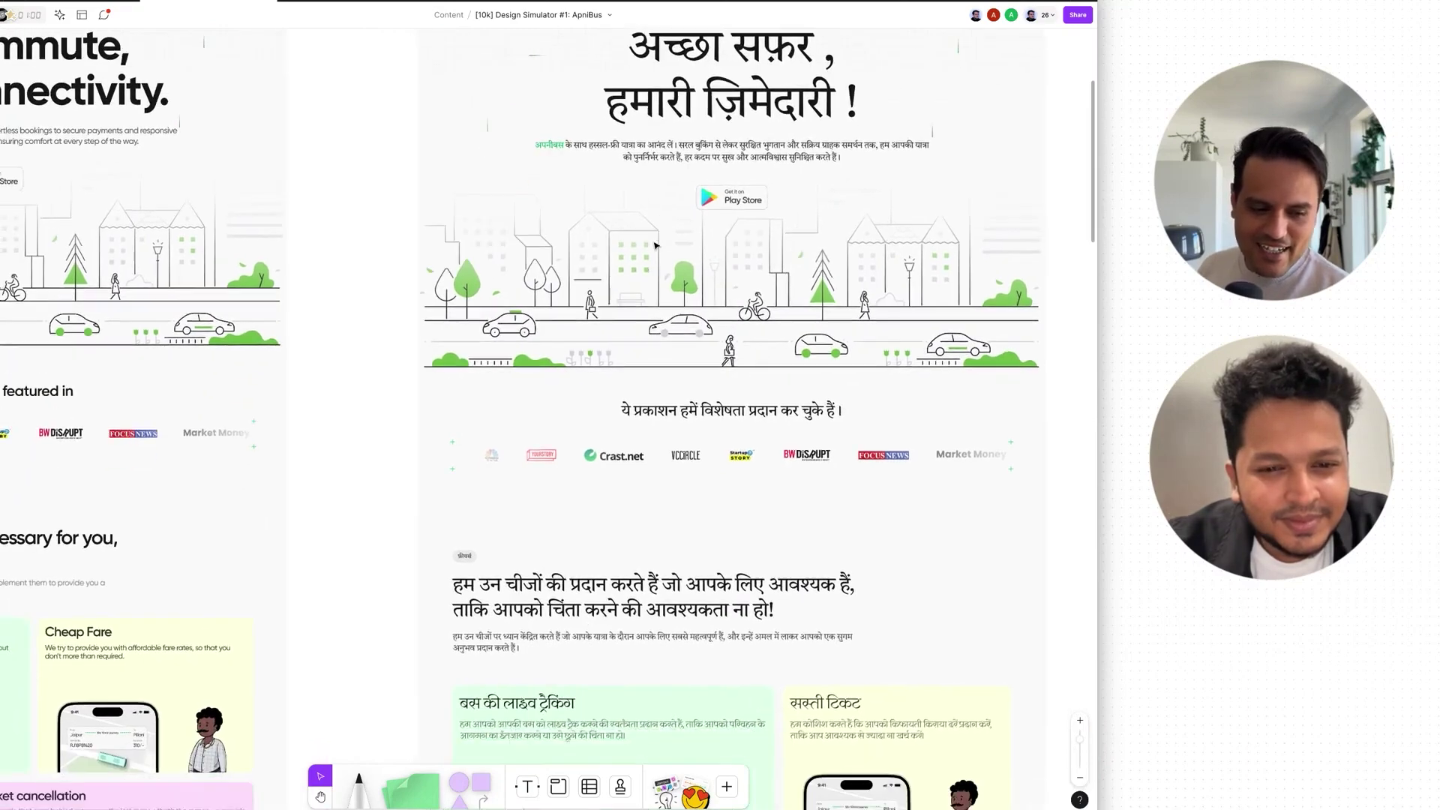
{"action": "scroll", "coordinate": [655, 245], "scroll_direction": "up", "scroll_amount": 1}
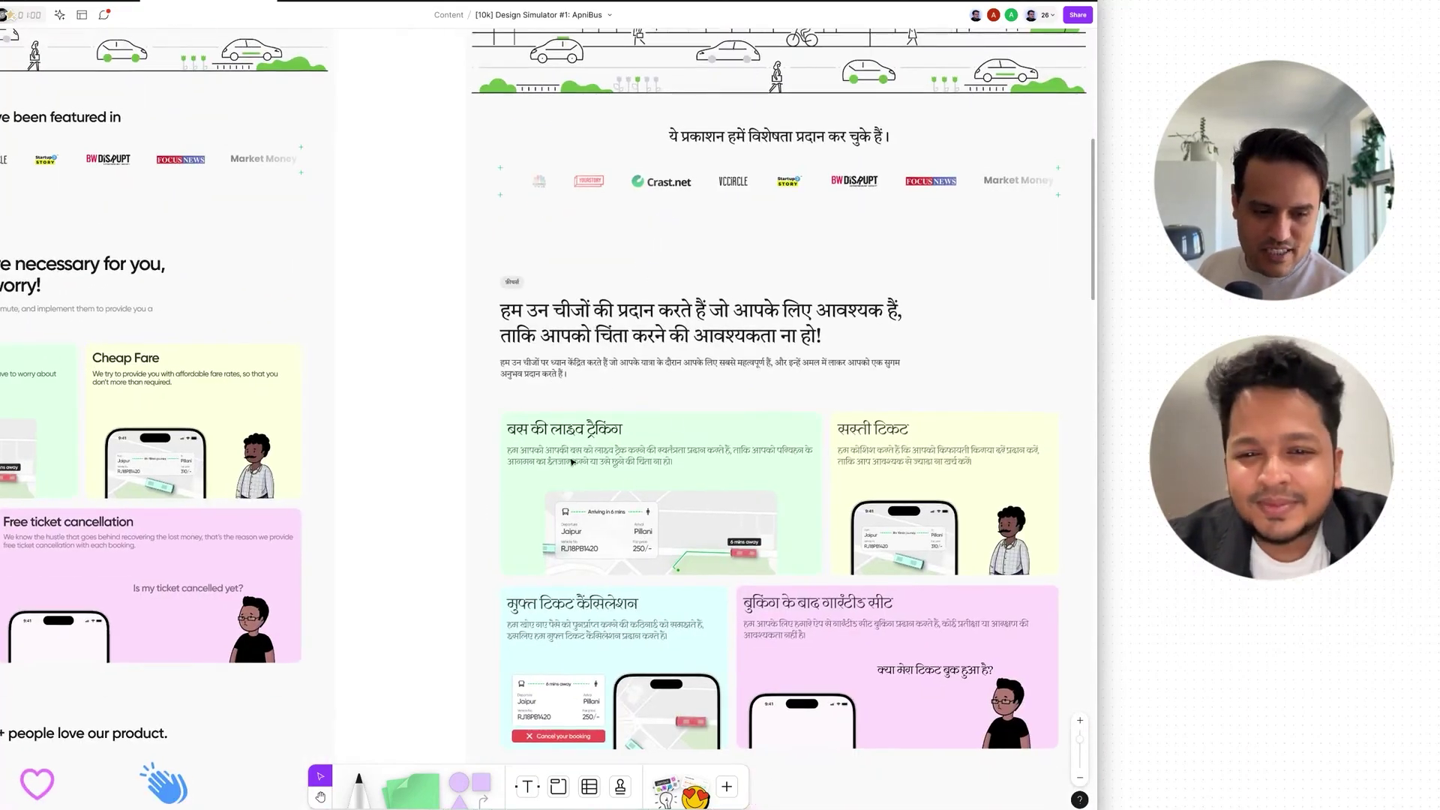
{"action": "scroll", "coordinate": [572, 462], "scroll_direction": "up", "scroll_amount": 10}
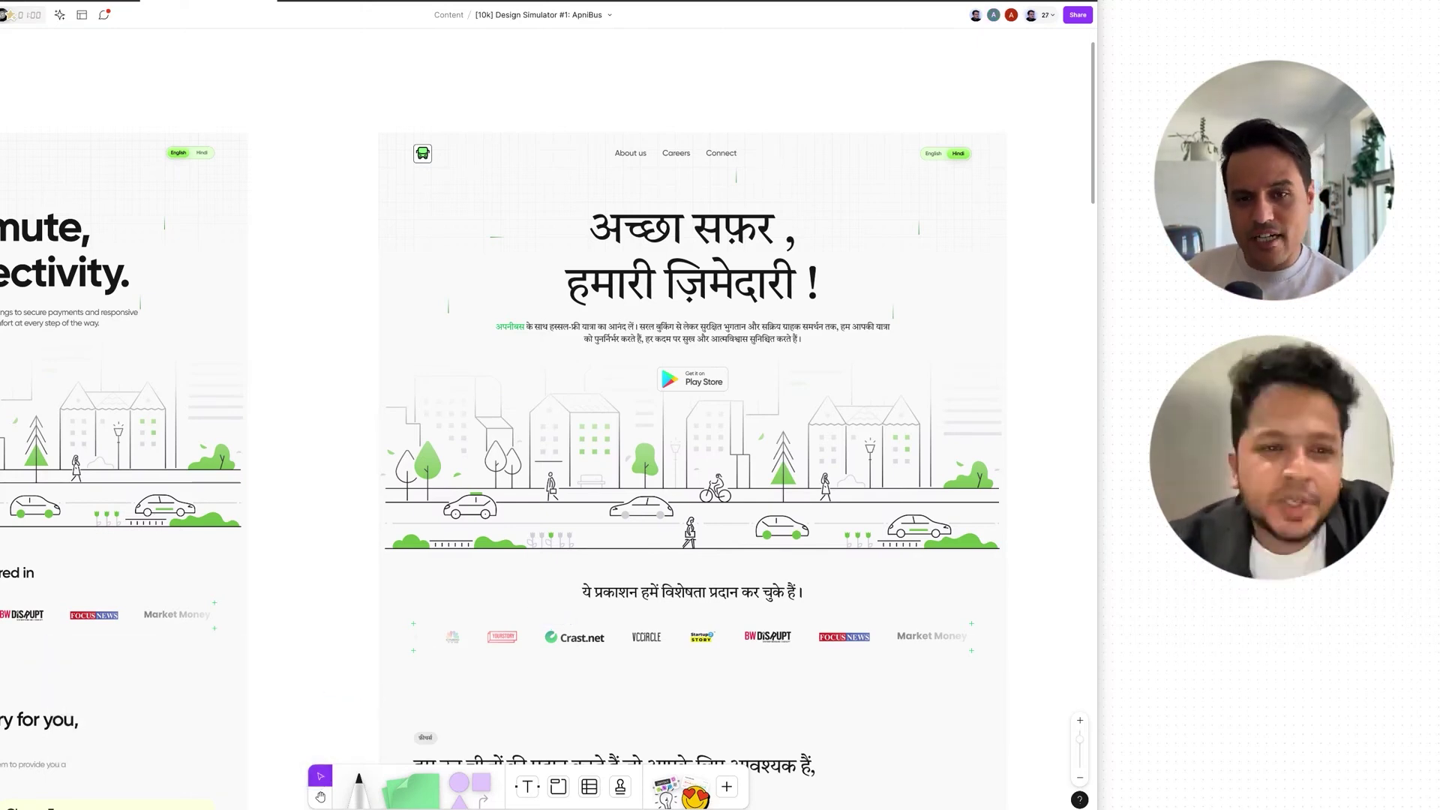
{"action": "scroll", "coordinate": [745, 60], "scroll_direction": "down", "scroll_amount": 2}
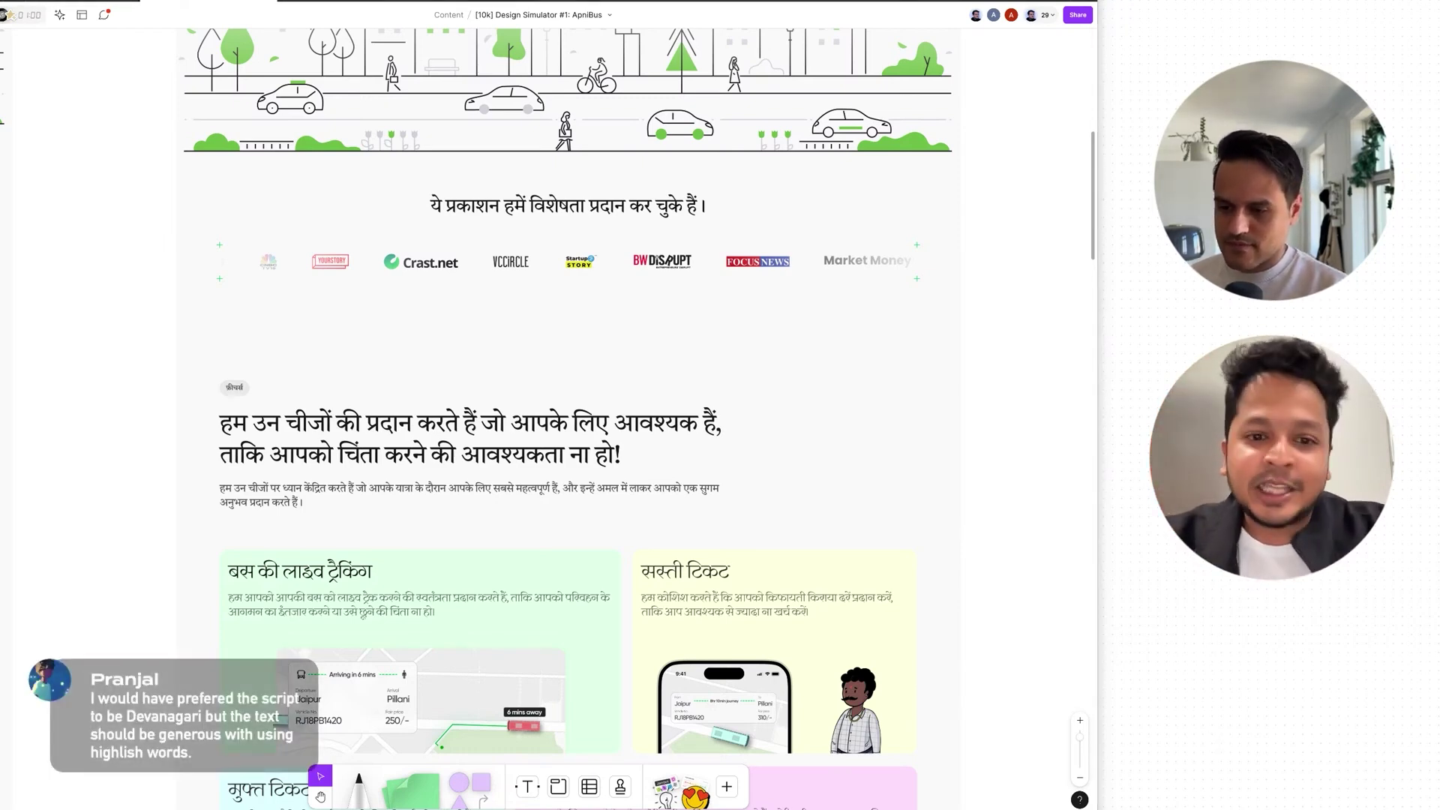
- Scroll through the remaining sections of the Hindi landing page on the canvas
{"action": "scroll", "coordinate": [1052, 588], "scroll_direction": "down", "scroll_amount": 15}
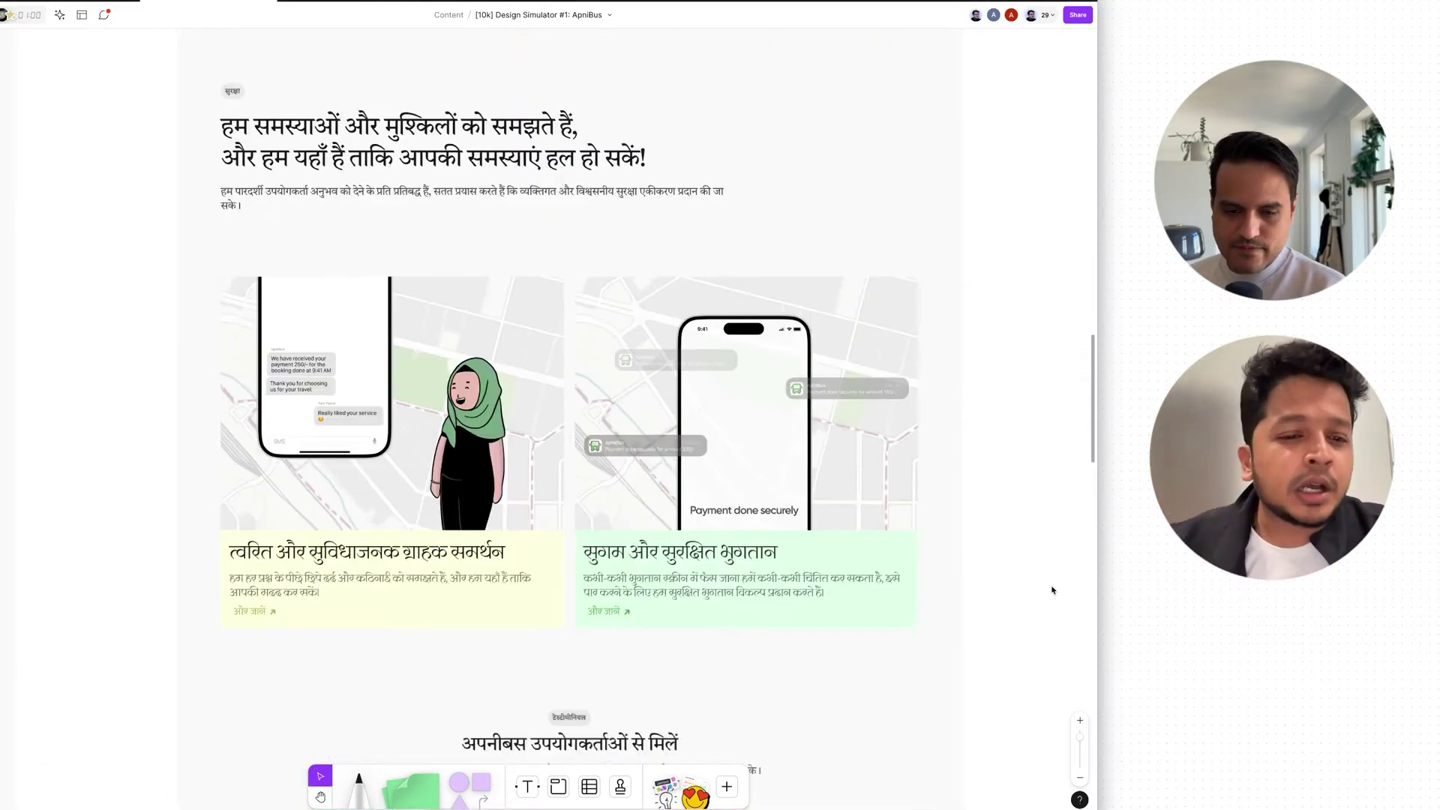
{"action": "scroll", "coordinate": [1052, 590], "scroll_direction": "up", "scroll_amount": 1}
{"action": "scroll", "coordinate": [1052, 591], "scroll_direction": "up", "scroll_amount": 10}
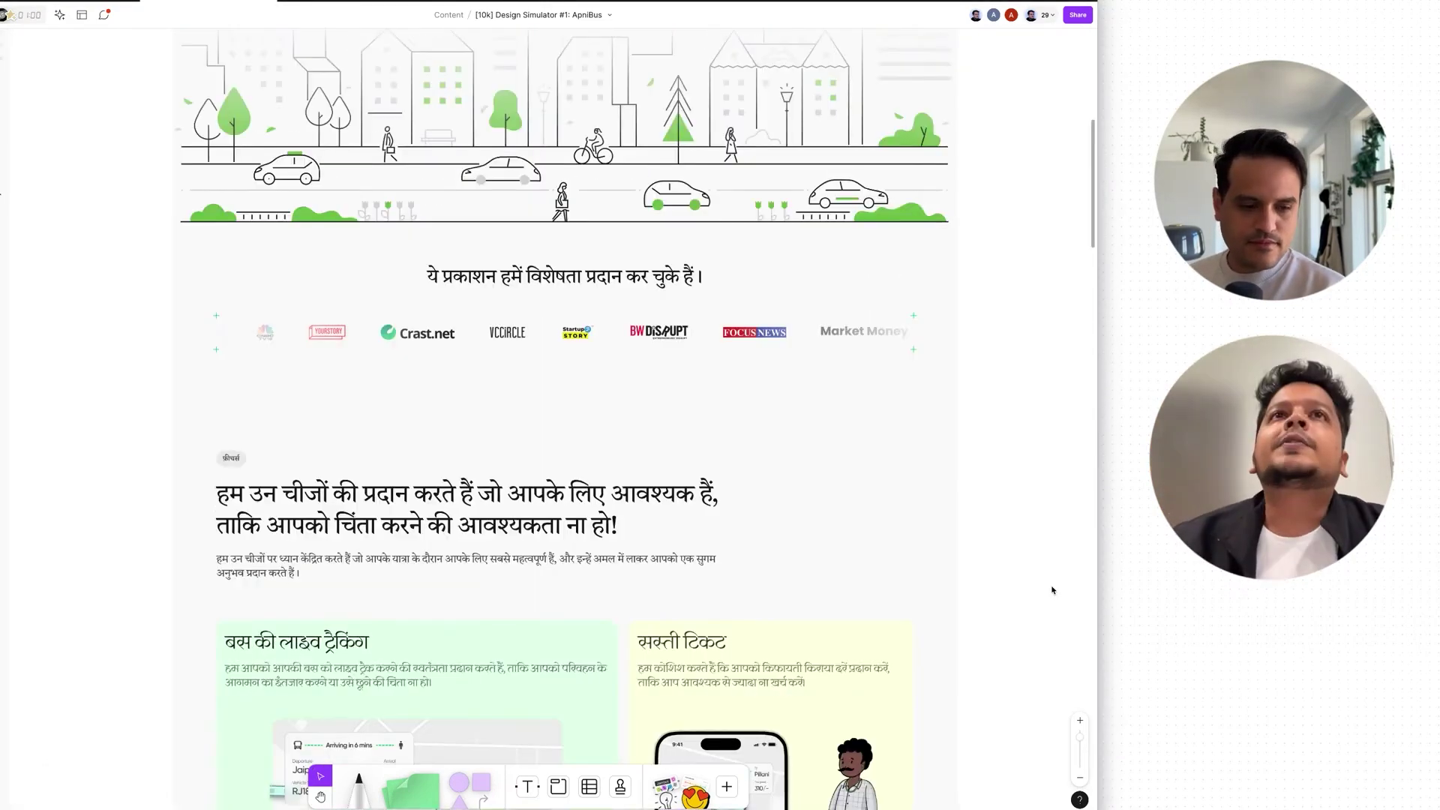
{"action": "scroll", "coordinate": [1052, 591], "scroll_direction": "down", "scroll_amount": 3}
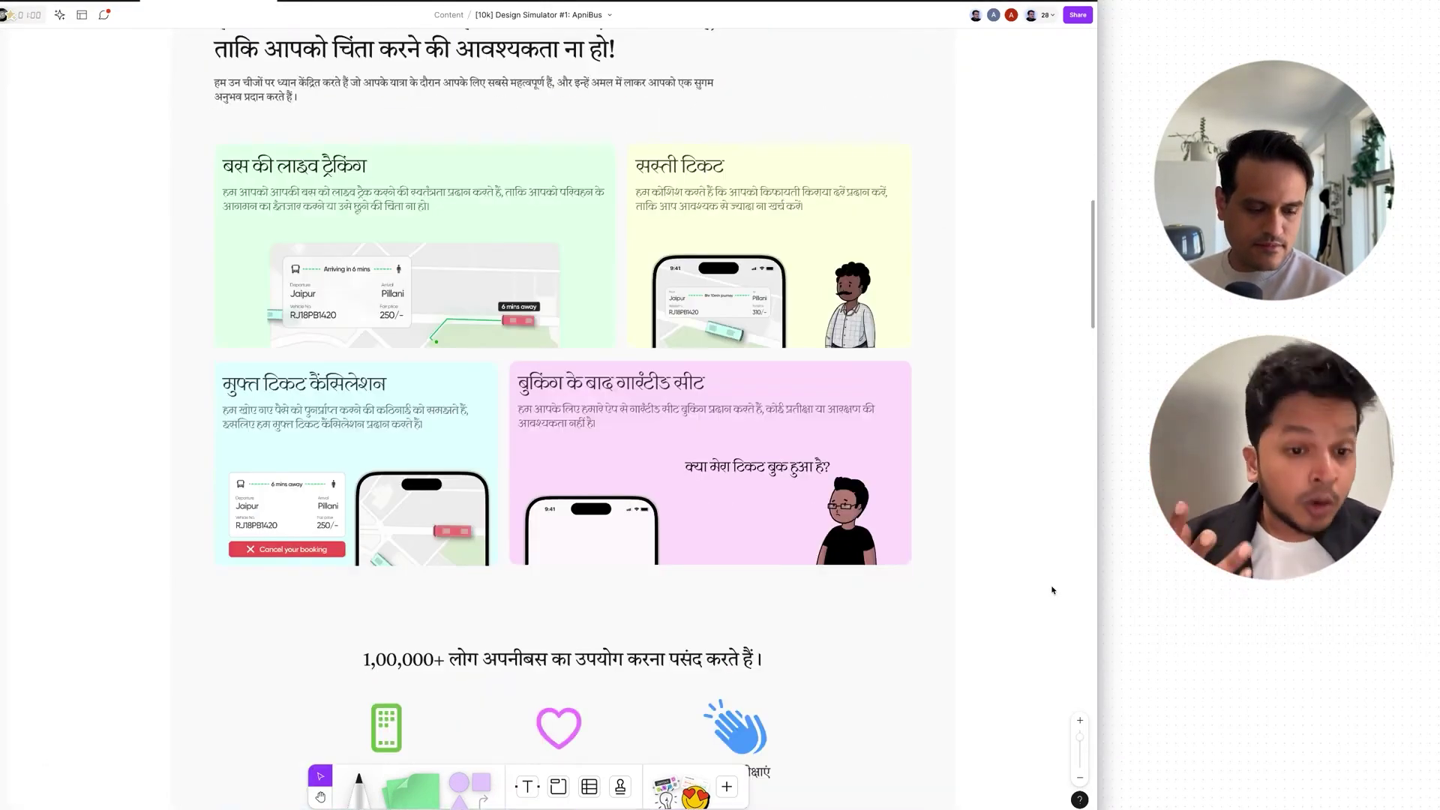
{"action": "scroll", "coordinate": [1053, 590], "scroll_direction": "up", "scroll_amount": 1}
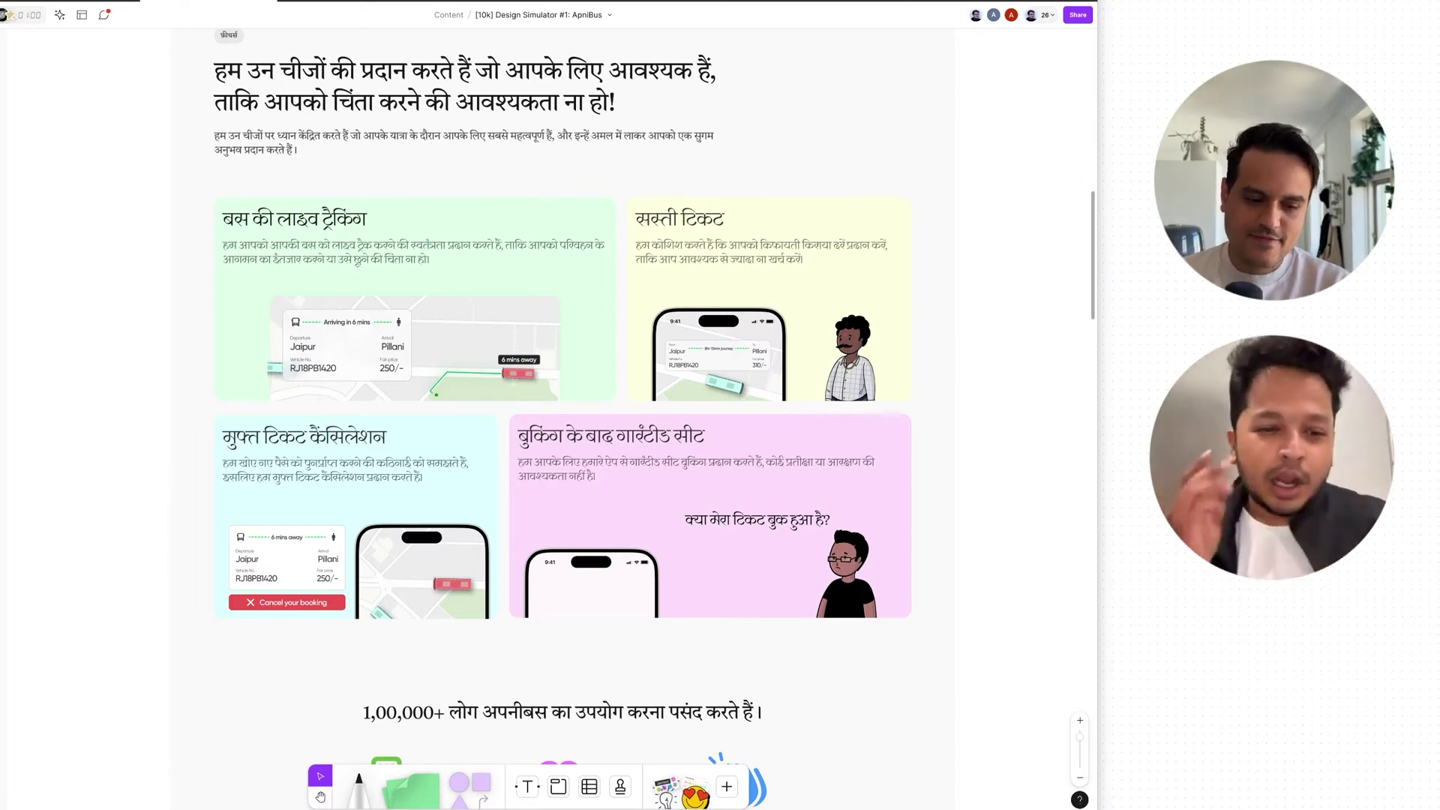
{"action": "scroll", "coordinate": [561, 420], "scroll_direction": "down", "scroll_amount": 2}
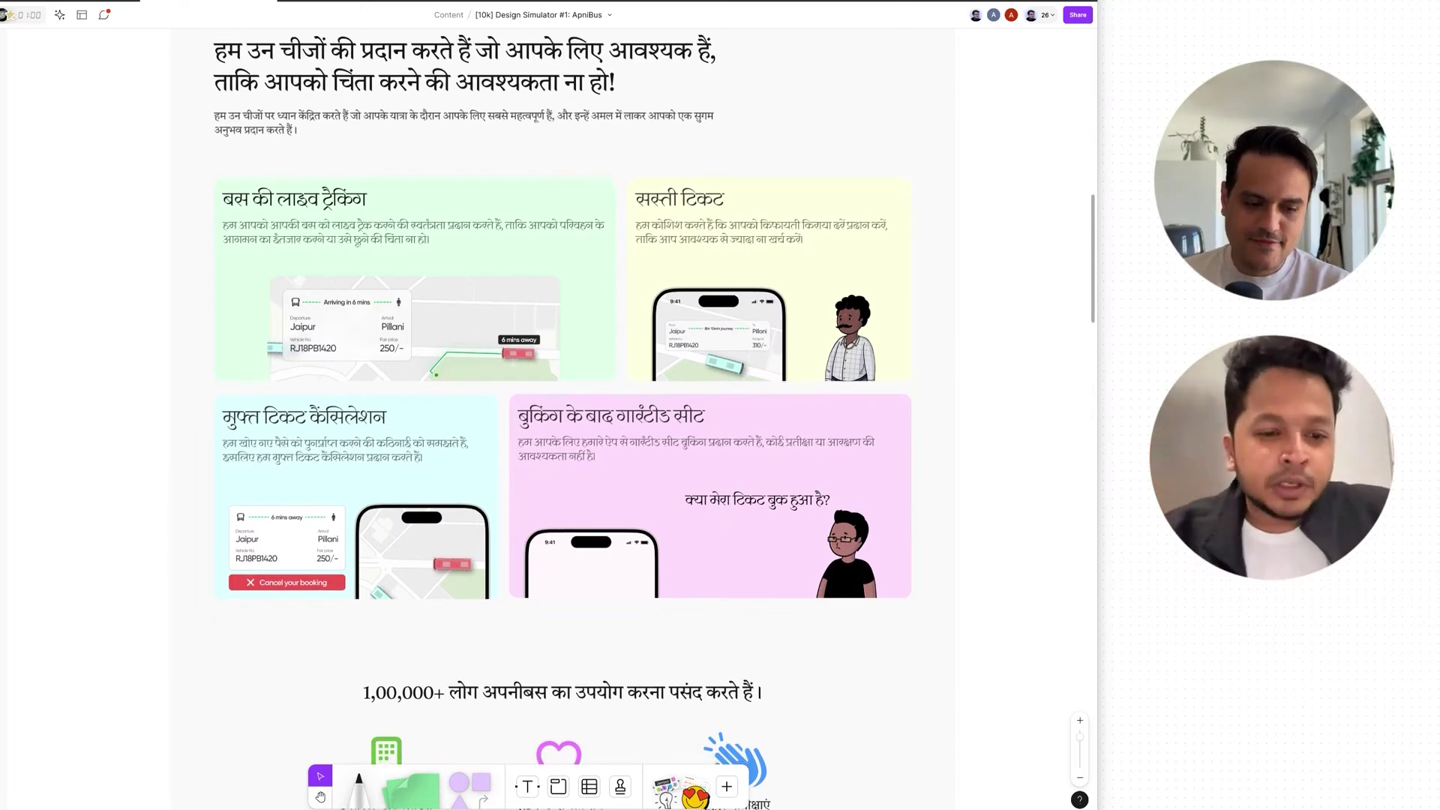
{"action": "scroll", "coordinate": [561, 420], "scroll_direction": "up", "scroll_amount": 3}
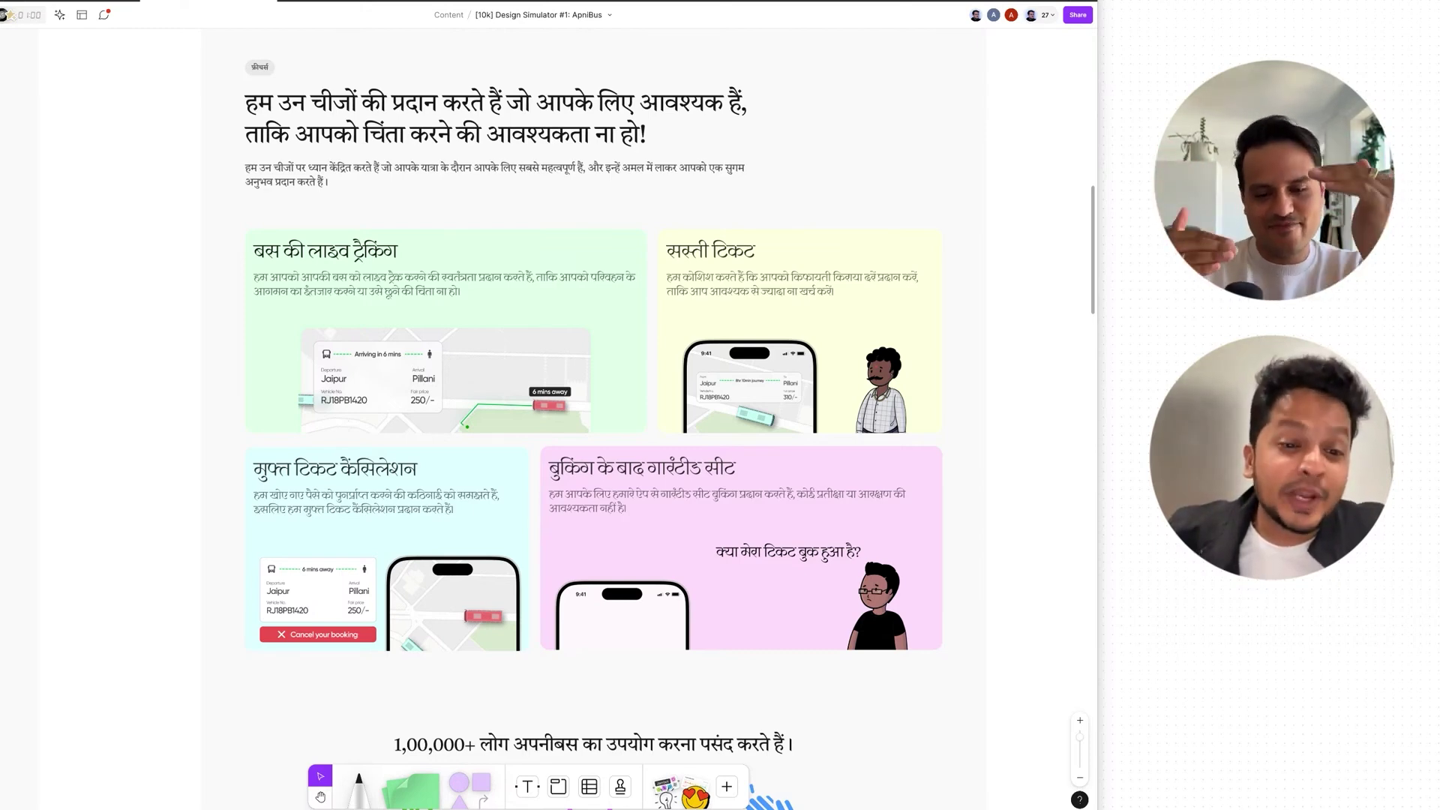
{"action": "scroll", "coordinate": [585, 413], "scroll_direction": "down", "scroll_amount": 10}
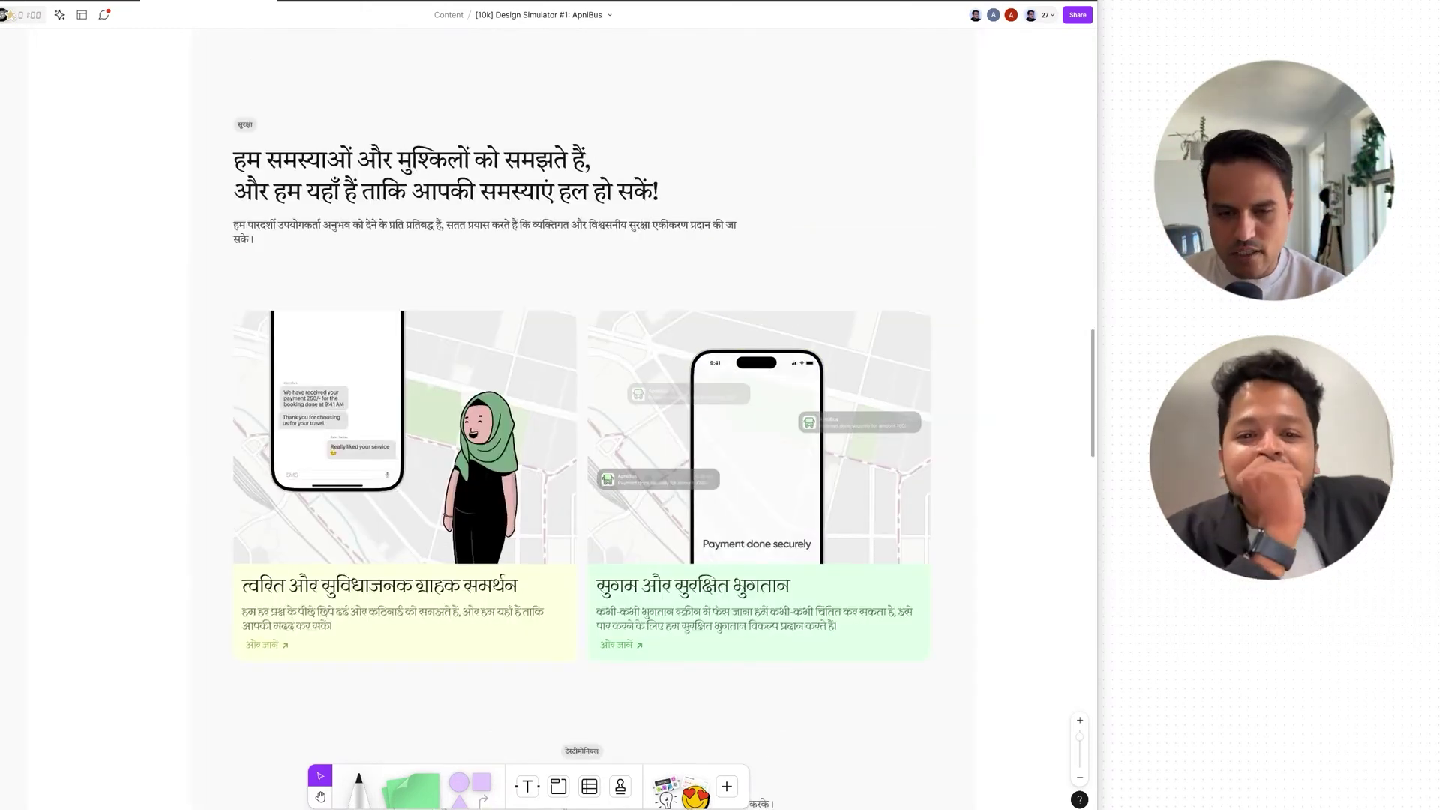
{"action": "scroll", "coordinate": [1020, 658], "scroll_direction": "down", "scroll_amount": 5}
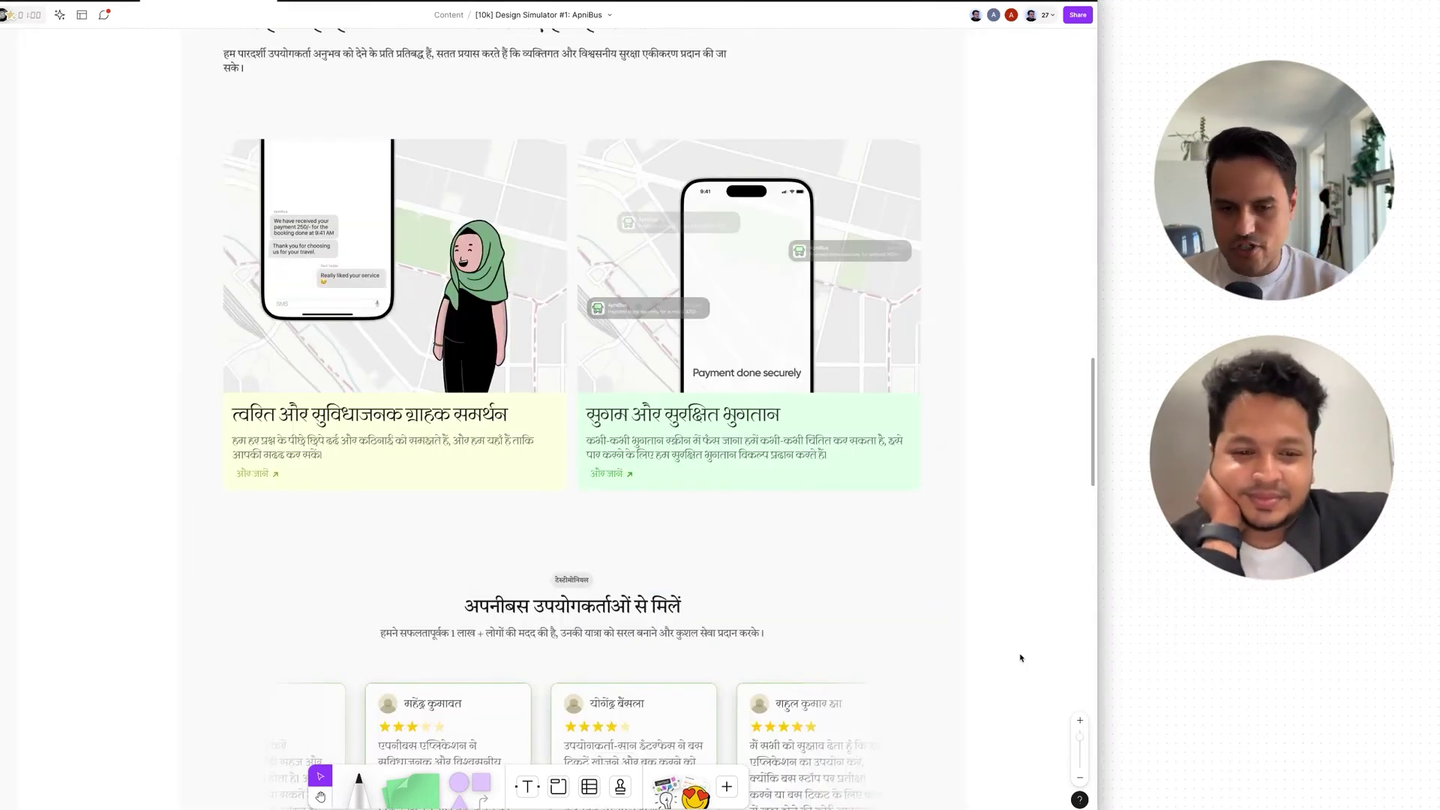
{"action": "scroll", "coordinate": [1020, 657], "scroll_direction": "down", "scroll_amount": 3, "text": "ctrl"}
{"action": "scroll", "coordinate": [1020, 658], "scroll_direction": "down", "scroll_amount": 10}
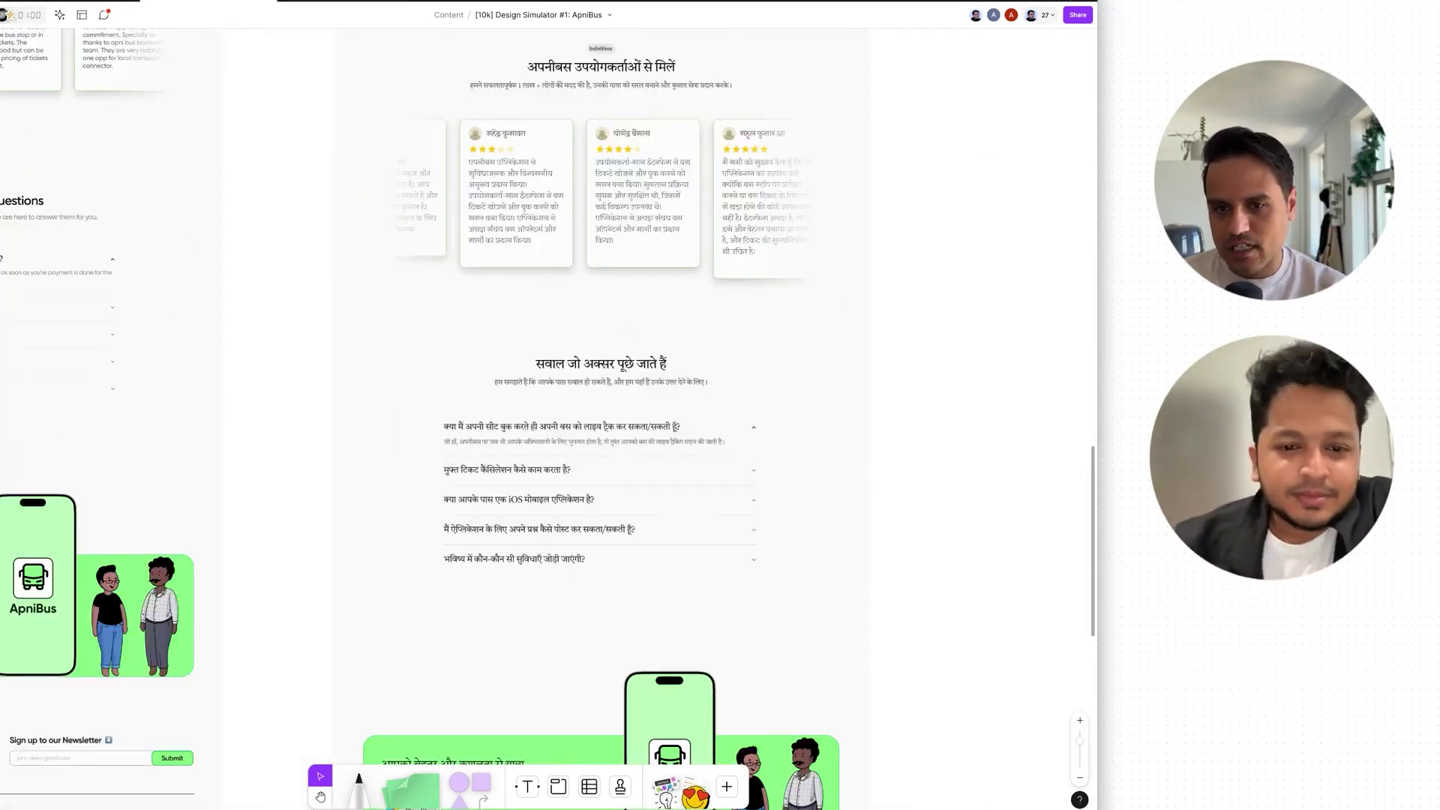
- Check the live ApniBus prototype's features, then return to the Meet the Designers frame
{"action": "key", "text": "ctrl+Tab"}
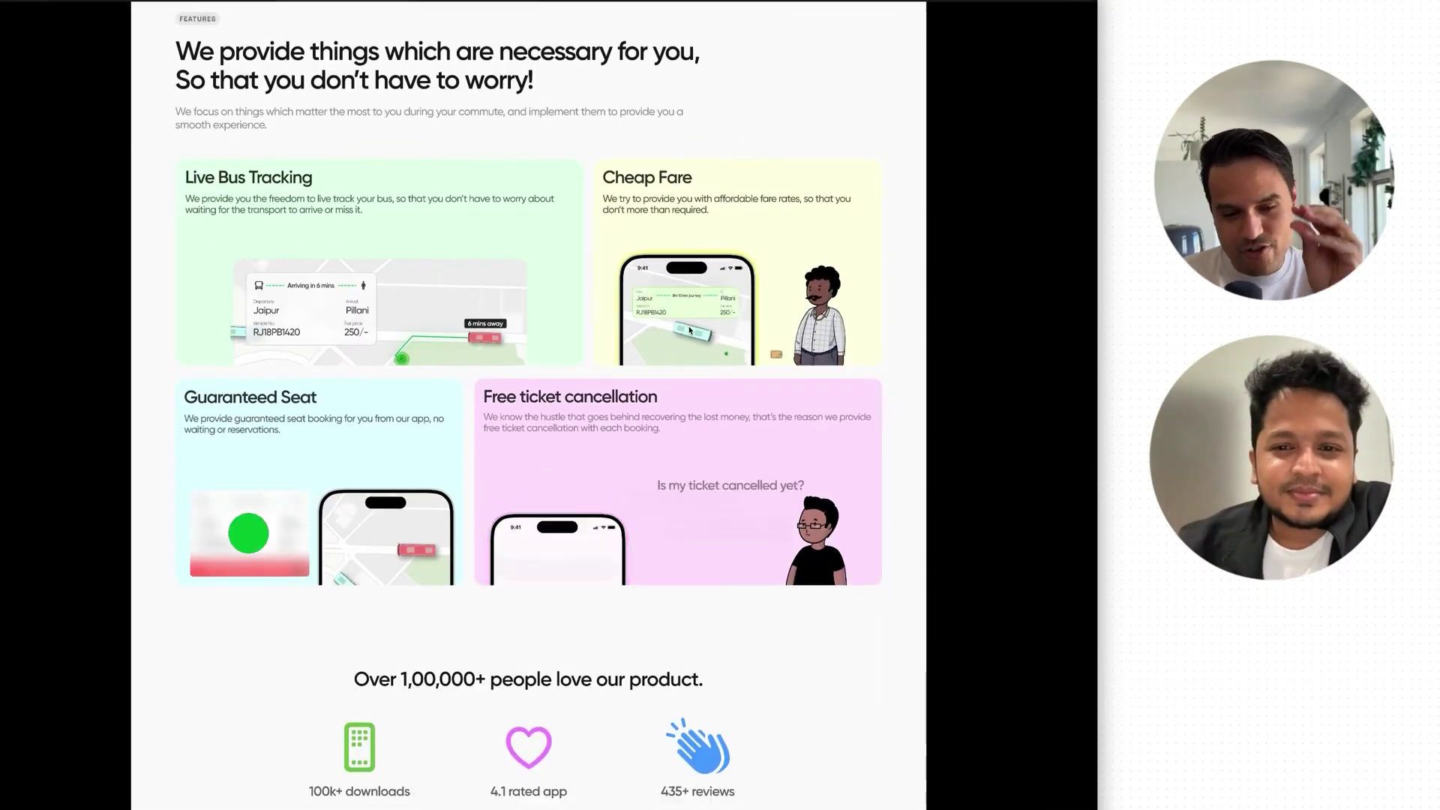
{"action": "scroll", "coordinate": [689, 330], "scroll_direction": "down", "scroll_amount": 1}
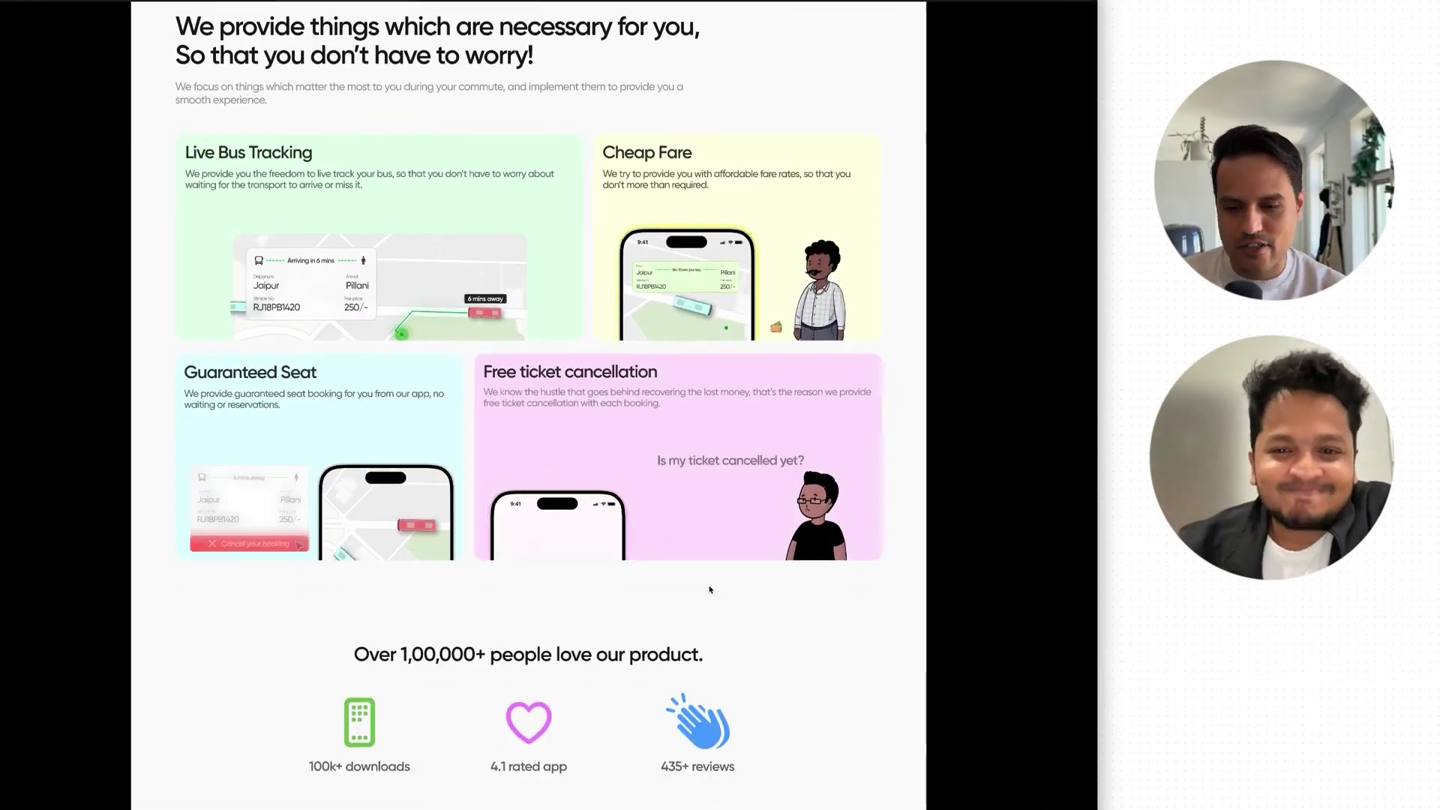
{"action": "scroll", "coordinate": [710, 590], "scroll_direction": "down", "scroll_amount": 2}
{"action": "key", "text": "ctrl+w"}
{"action": "scroll", "coordinate": [665, 208], "scroll_direction": "up", "scroll_amount": 4}
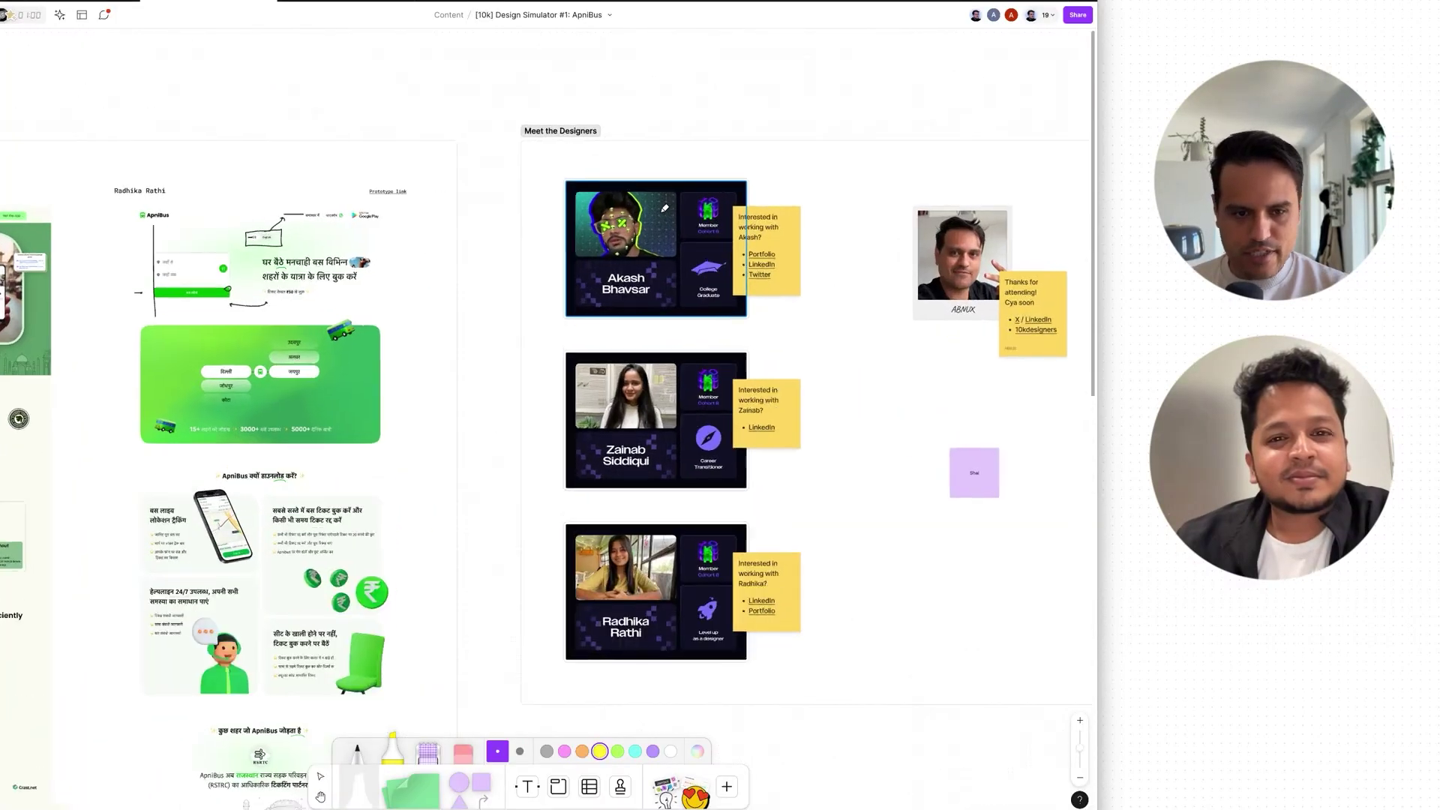
{"action": "scroll", "coordinate": [665, 208], "scroll_direction": "right", "scroll_amount": 2}
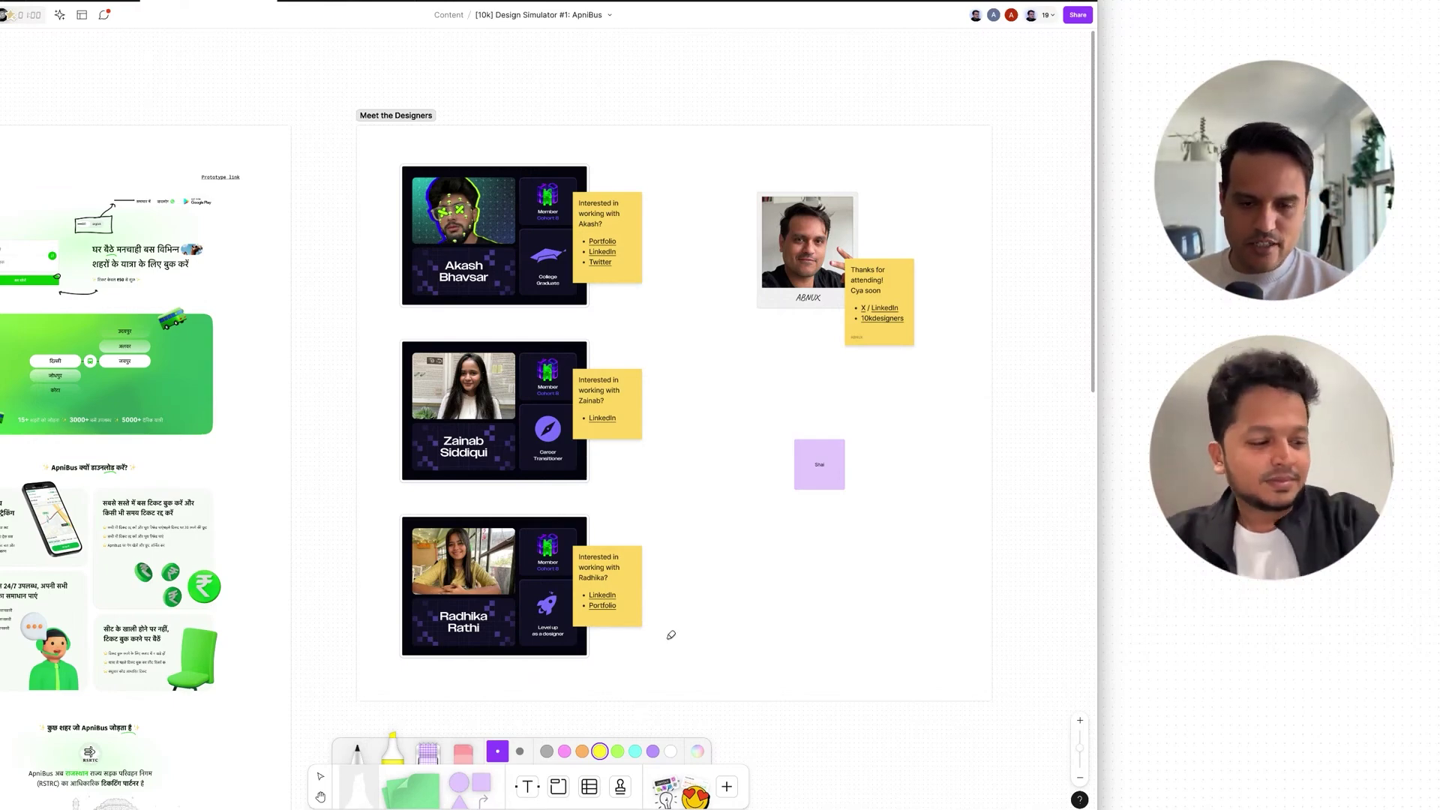
- Zoom to fit the entire audit board with Shift+1
{"action": "key", "text": "shift+1"}
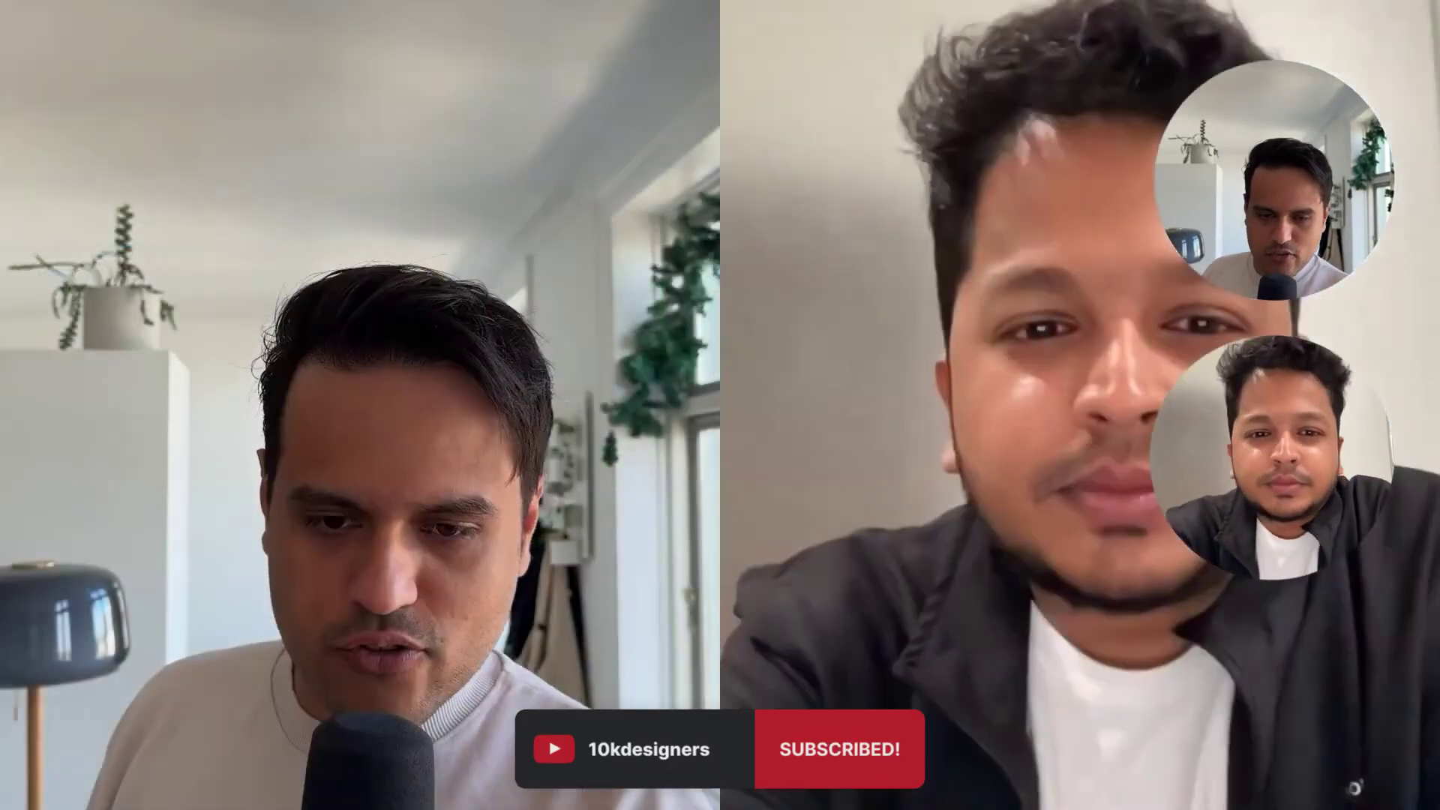